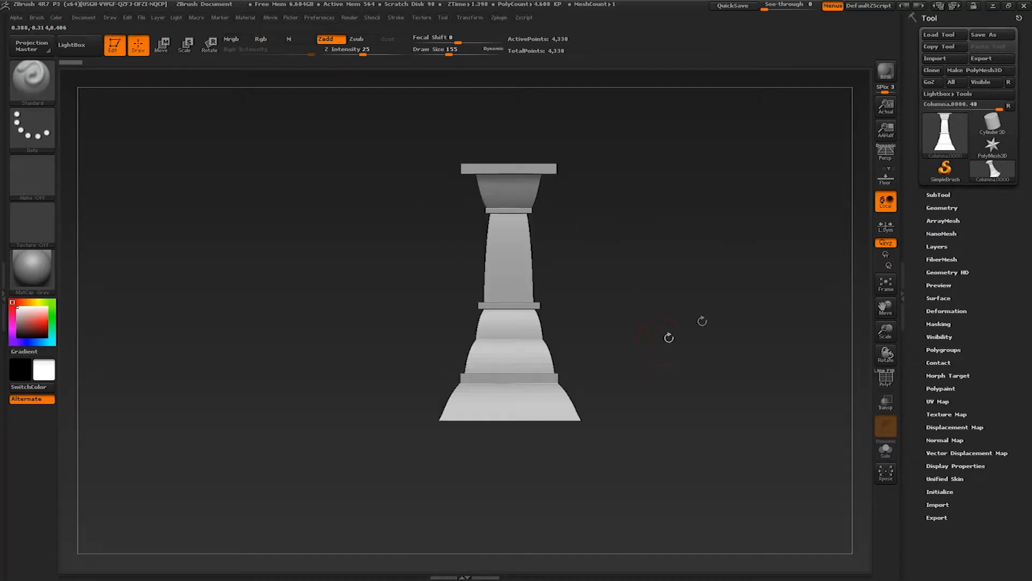
# Step: Duplicate the column subtool and hide the lower copy in the subtool list
pyautogui.click(951, 195)
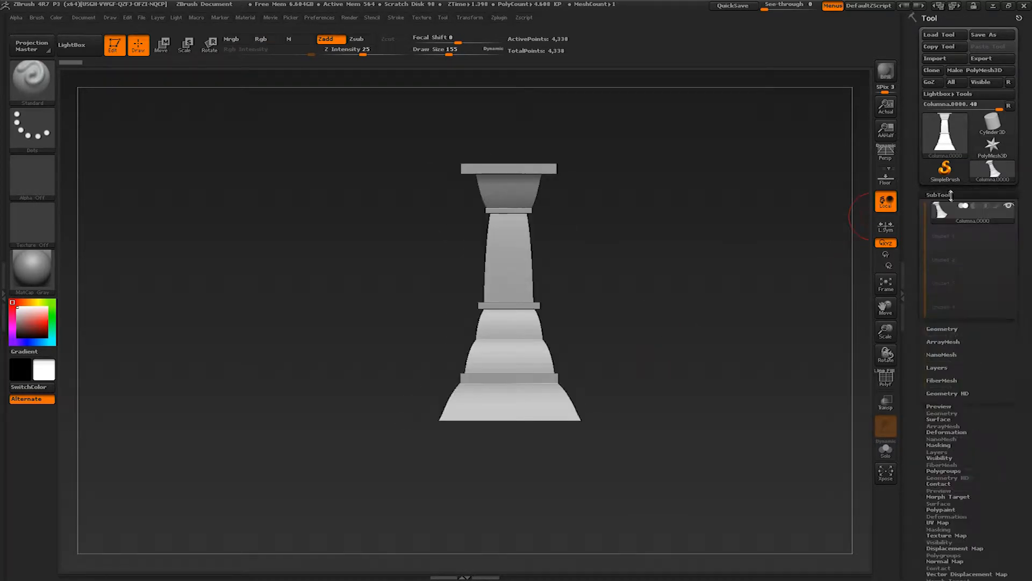
pyautogui.click(941, 520)
pyautogui.scroll(-2, 936, 516)
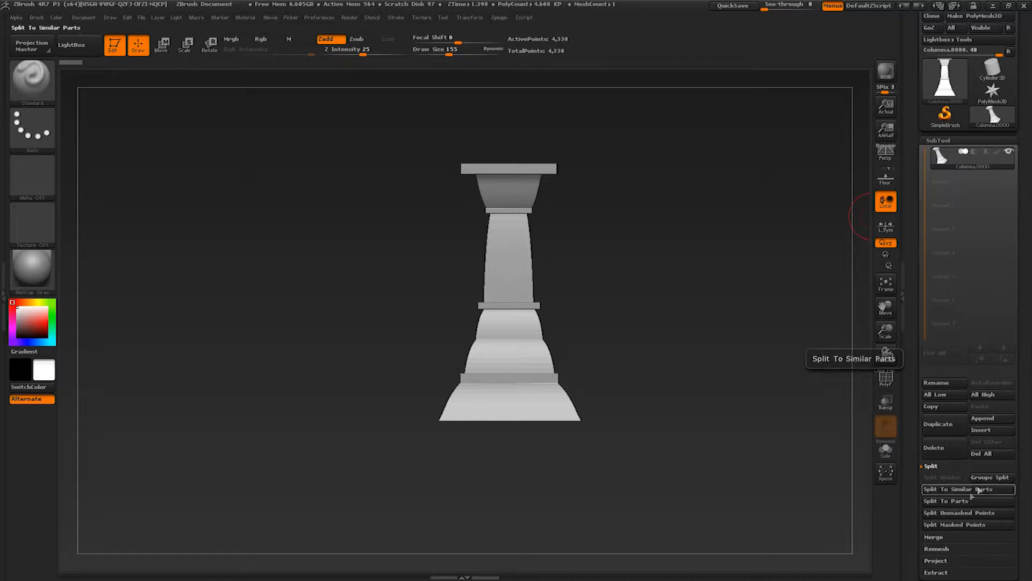
pyautogui.click(966, 501)
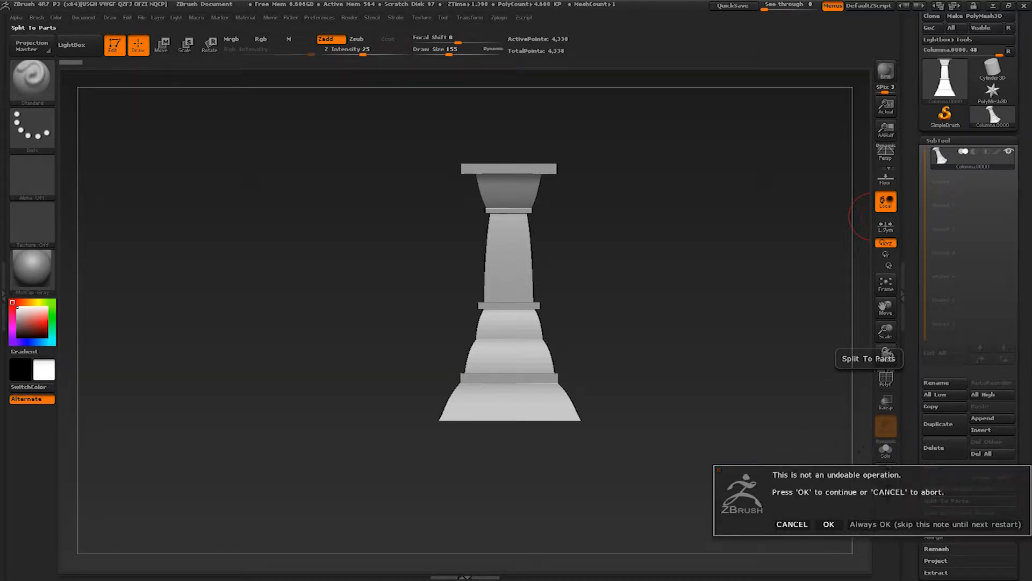
pyautogui.click(792, 524)
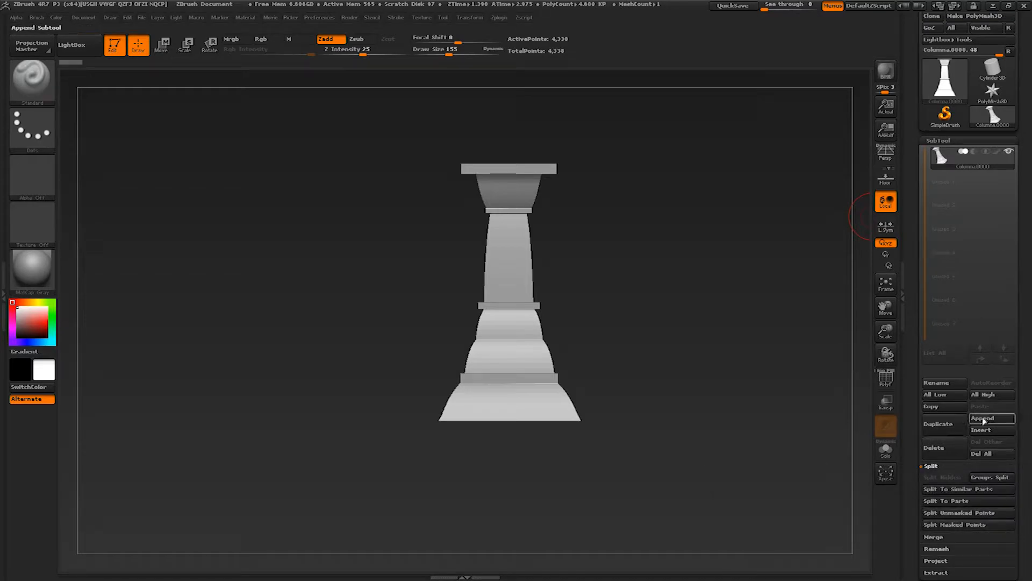
pyautogui.click(954, 428)
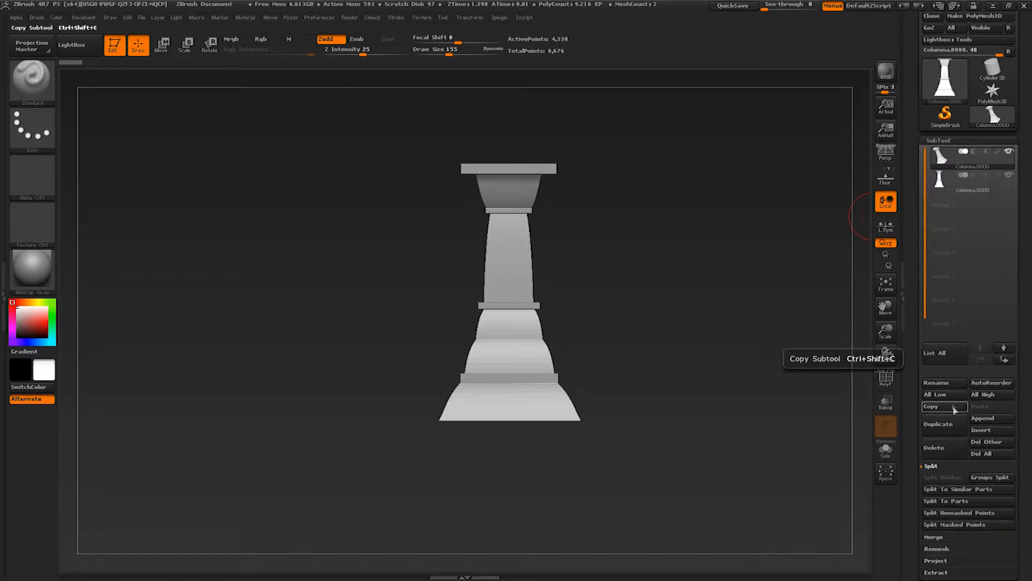
pyautogui.click(1010, 156)
pyautogui.click(1011, 179)
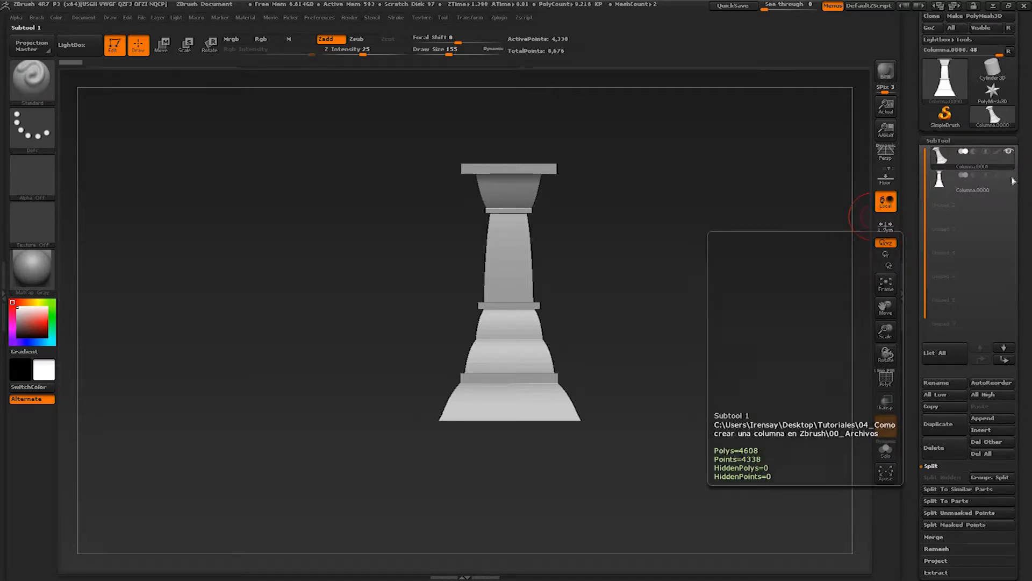
# Step: Split the visible column subtool into its separate parts and select the square slab just above the flared base
pyautogui.click(952, 500)
pyautogui.click(830, 524)
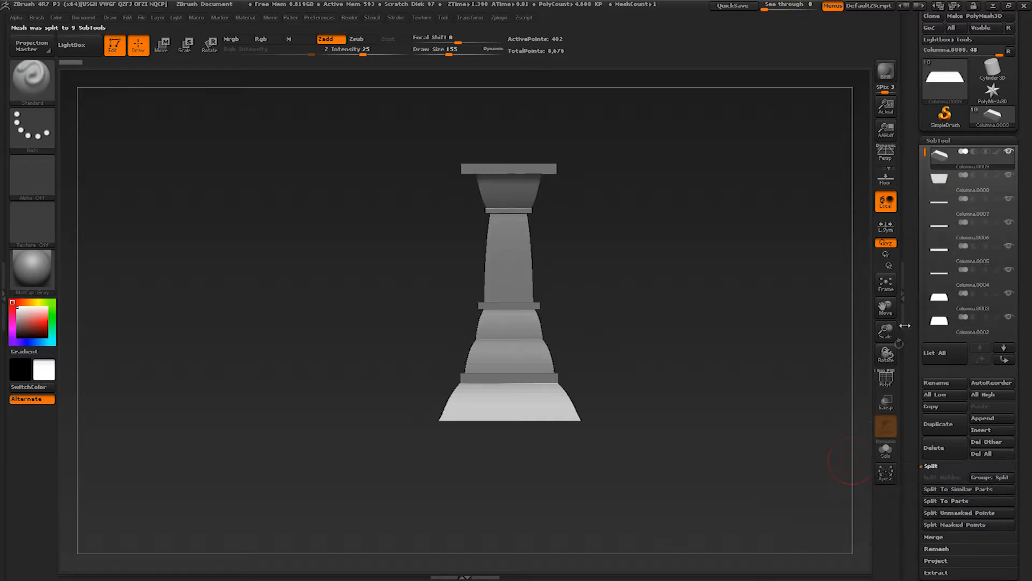
pyautogui.keyDown('alt'); pyautogui.click(545, 379); pyautogui.keyUp('alt')
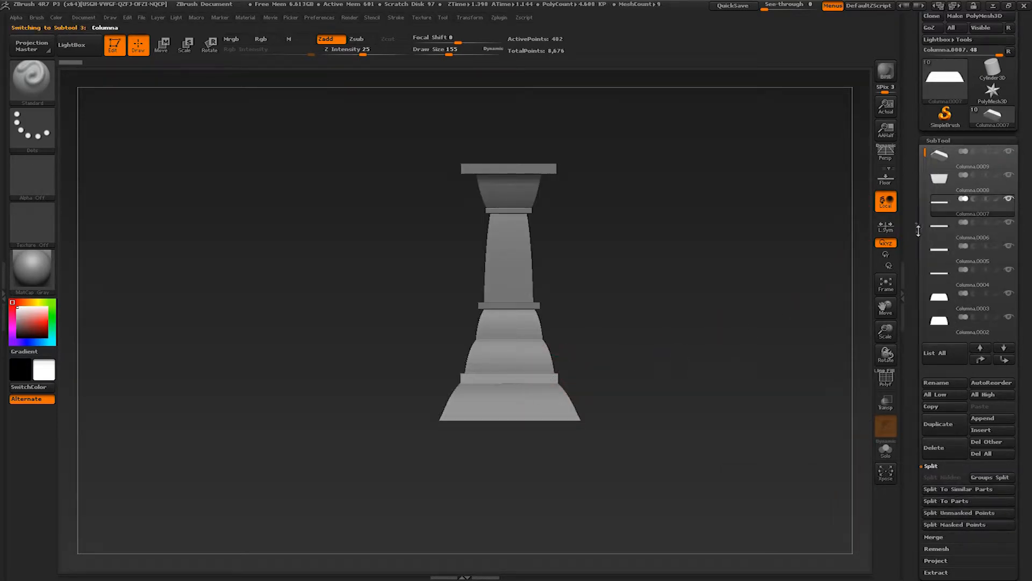
# Step: Delete all the other split parts, keeping only the slab above the base and the hidden full column
pyautogui.click(949, 164)
pyautogui.click(945, 448)
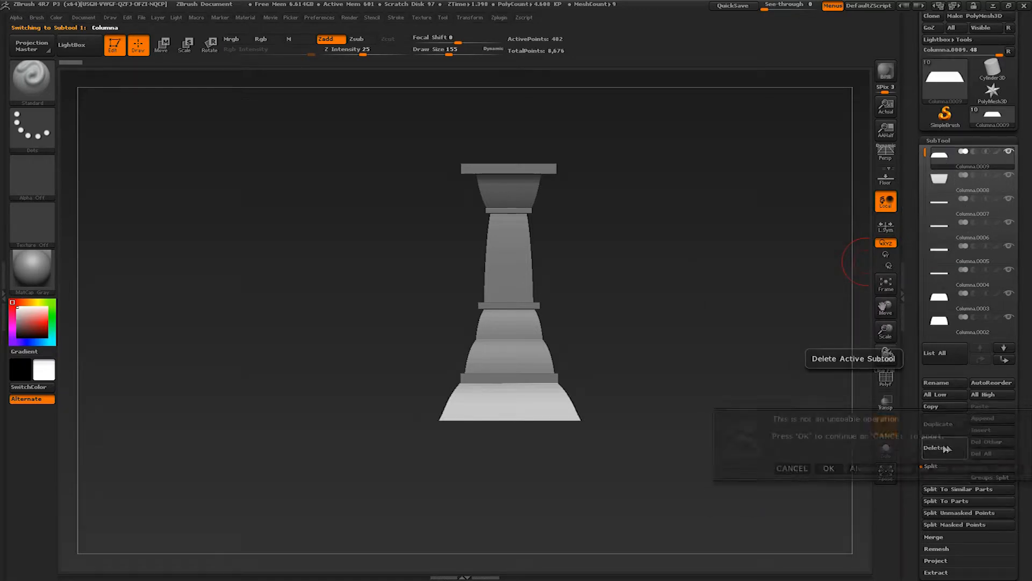
pyautogui.click(866, 469)
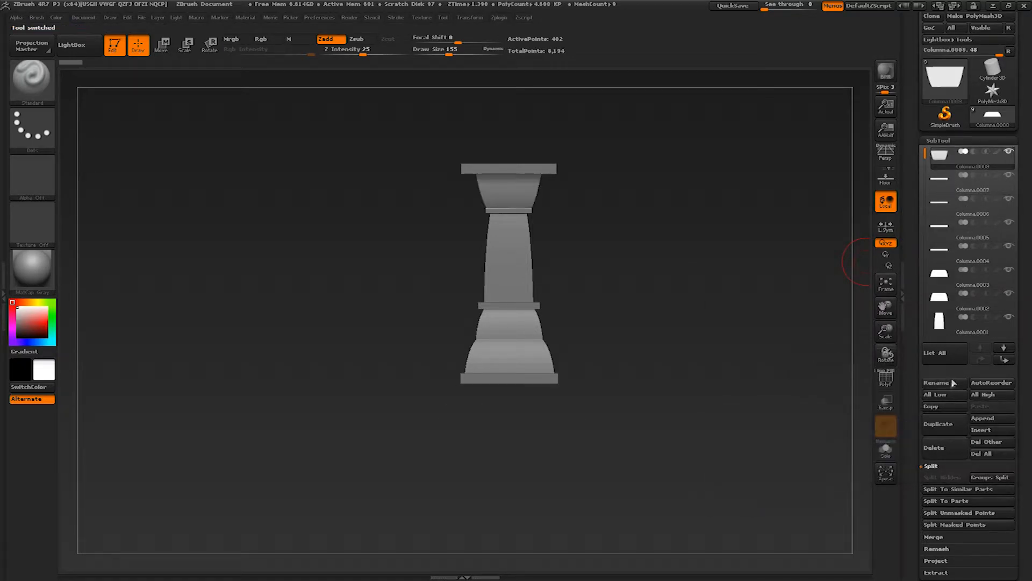
pyautogui.click(948, 448)
pyautogui.click(939, 183)
pyautogui.click(952, 448)
pyautogui.click(949, 452)
pyautogui.click(950, 452)
pyautogui.click(950, 455)
pyautogui.click(949, 455)
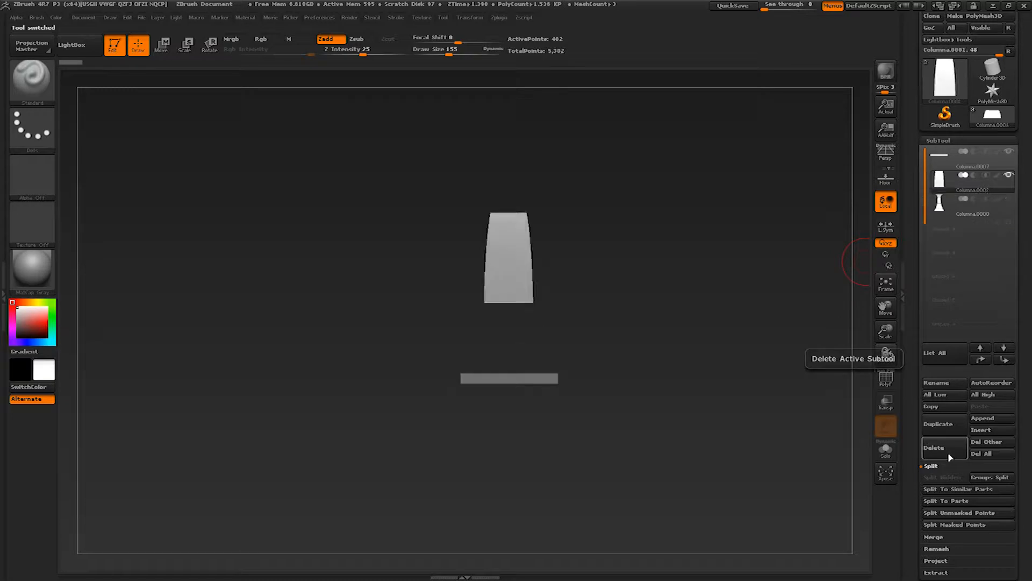
pyautogui.click(948, 454)
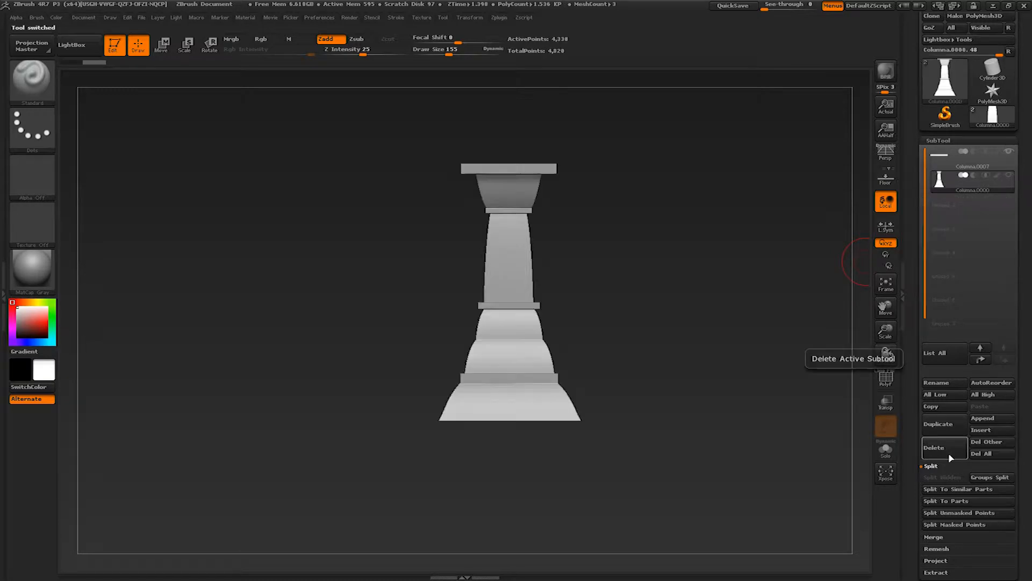
# Step: Select the remaining slab subtool and append a Cube3D primitive
pyautogui.click(984, 166)
pyautogui.moveTo(534, 389); pyautogui.dragTo(562, 465)
pyautogui.press('f')
pyautogui.keyDown('ctrl'); pyautogui.moveTo(536, 394); pyautogui.dragTo(577, 340, button='right'); pyautogui.keyUp('ctrl')
pyautogui.moveTo(577, 340); pyautogui.dragTo(703, 346, button='right')
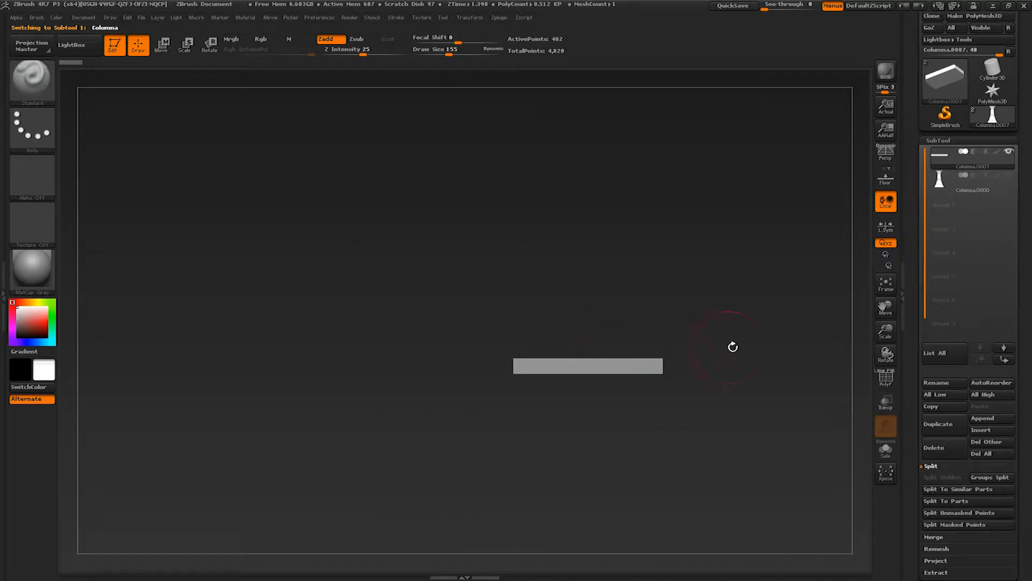
pyautogui.moveTo(916, 526); pyautogui.dragTo(920, 471)
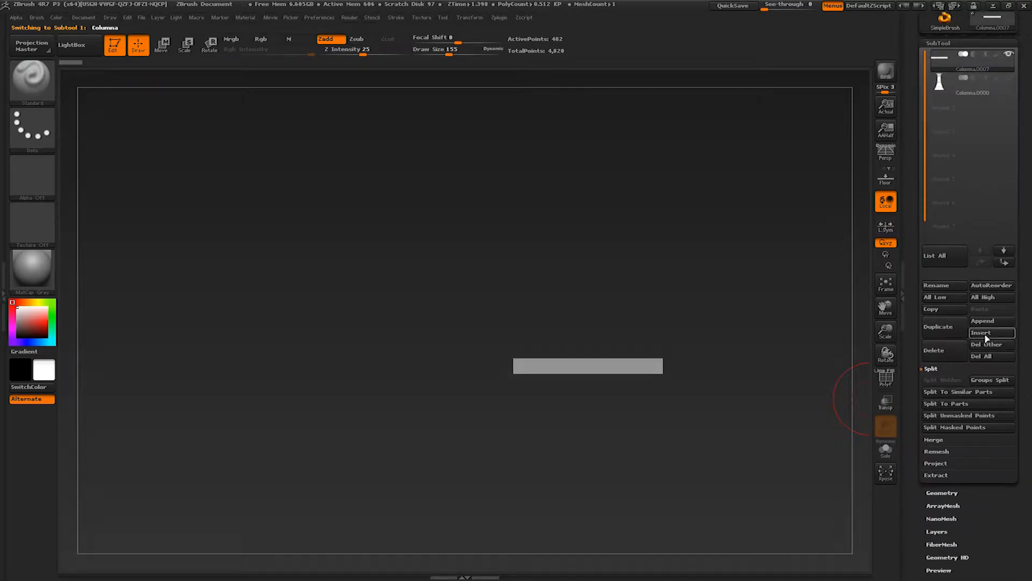
pyautogui.click(990, 321)
pyautogui.click(697, 366)
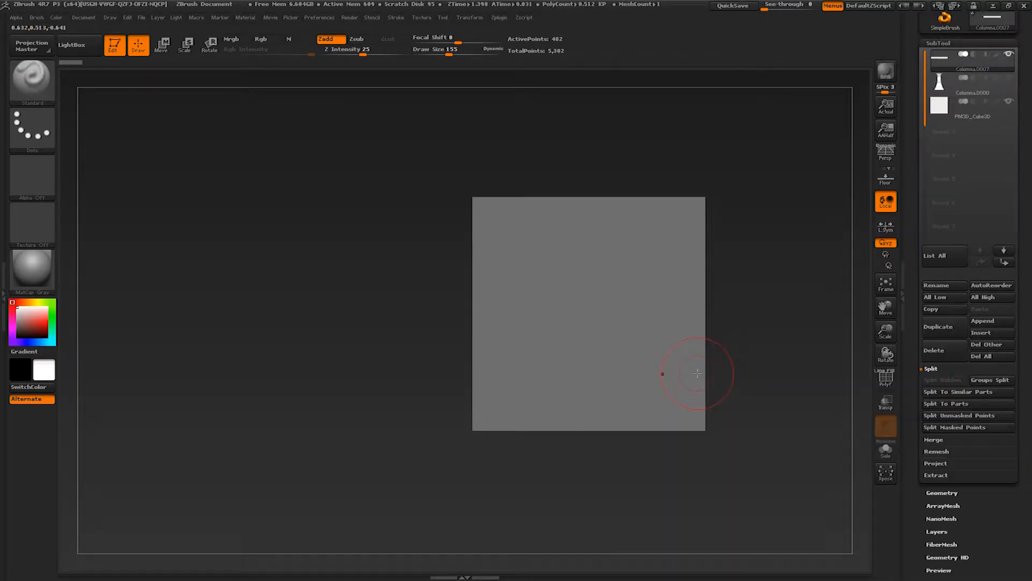
# Step: Select the appended cube and stretch it horizontally to nearly twice its width
pyautogui.keyDown('alt'); pyautogui.click(623, 306); pyautogui.keyUp('alt')
pyautogui.moveTo(665, 307); pyautogui.dragTo(567, 306)
pyautogui.hotkey('ctrl', 'z')
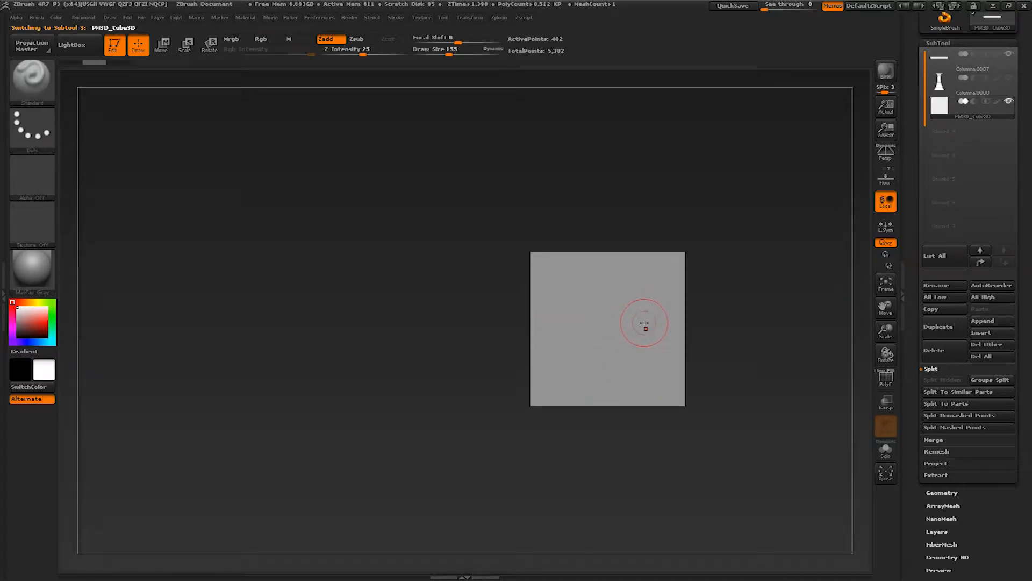
pyautogui.press('w')
pyautogui.moveTo(665, 328); pyautogui.dragTo(461, 343)
pyautogui.moveTo(462, 343)
pyautogui.mouseDown(button='right')
pyautogui.moveTo(566, 352)
pyautogui.moveTo(621, 448)
pyautogui.mouseUp(button='right')
pyautogui.moveTo(525, 387); pyautogui.dragTo(590, 386)
pyautogui.moveTo(590, 386); pyautogui.dragTo(678, 342, button='right')
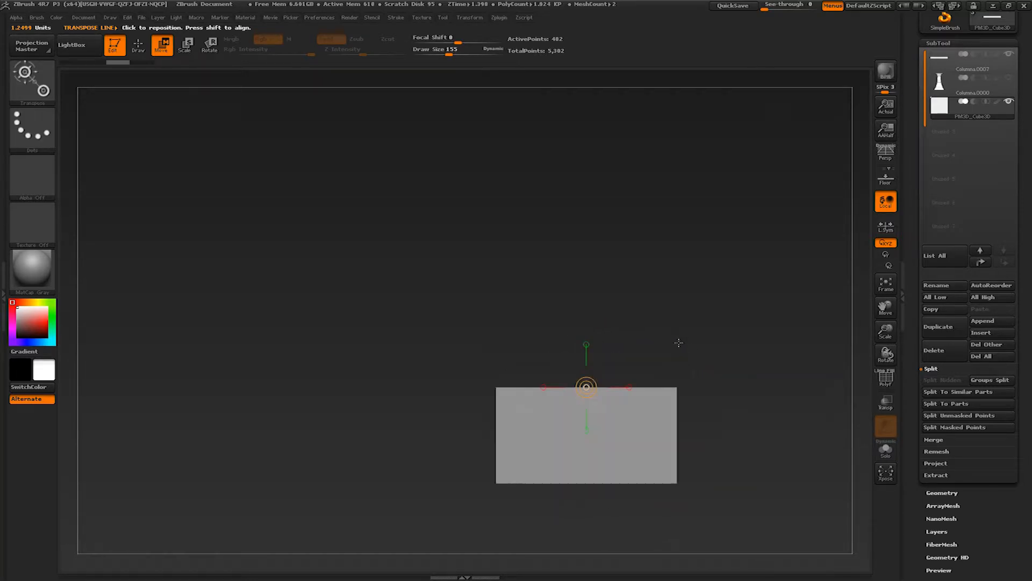
# Step: Move the block out beside the slab and scale it down to a small brick
pyautogui.keyDown('alt'); pyautogui.moveTo(648, 451); pyautogui.dragTo(647, 385, button='right'); pyautogui.keyUp('alt')
pyautogui.moveTo(540, 369)
pyautogui.mouseDown()
pyautogui.moveTo(653, 369)
pyautogui.moveTo(397, 327)
pyautogui.moveTo(347, 351)
pyautogui.mouseUp()
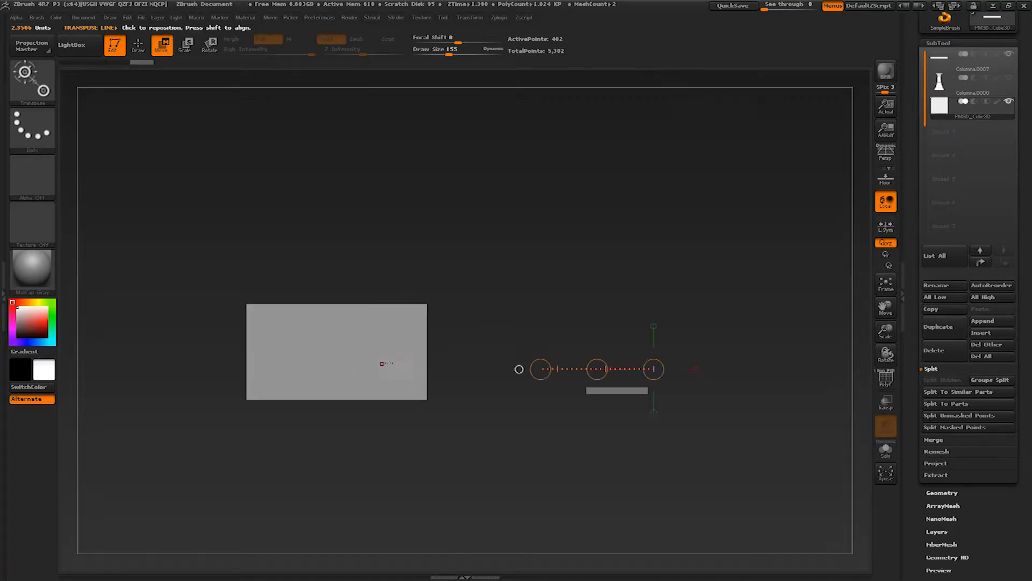
pyautogui.moveTo(381, 399); pyautogui.dragTo(299, 326)
pyautogui.moveTo(334, 295)
pyautogui.mouseDown()
pyautogui.moveTo(382, 293)
pyautogui.moveTo(381, 339)
pyautogui.moveTo(401, 363)
pyautogui.moveTo(543, 341)
pyautogui.moveTo(615, 428)
pyautogui.moveTo(566, 476)
pyautogui.moveTo(603, 443)
pyautogui.moveTo(587, 436)
pyautogui.mouseUp()
pyautogui.press('e')
pyautogui.press('w')
pyautogui.moveTo(445, 438)
pyautogui.mouseDown()
pyautogui.moveTo(444, 357)
pyautogui.moveTo(459, 457)
pyautogui.moveTo(457, 445)
pyautogui.mouseUp()
pyautogui.press('e')
pyautogui.moveTo(446, 359); pyautogui.dragTo(447, 400)
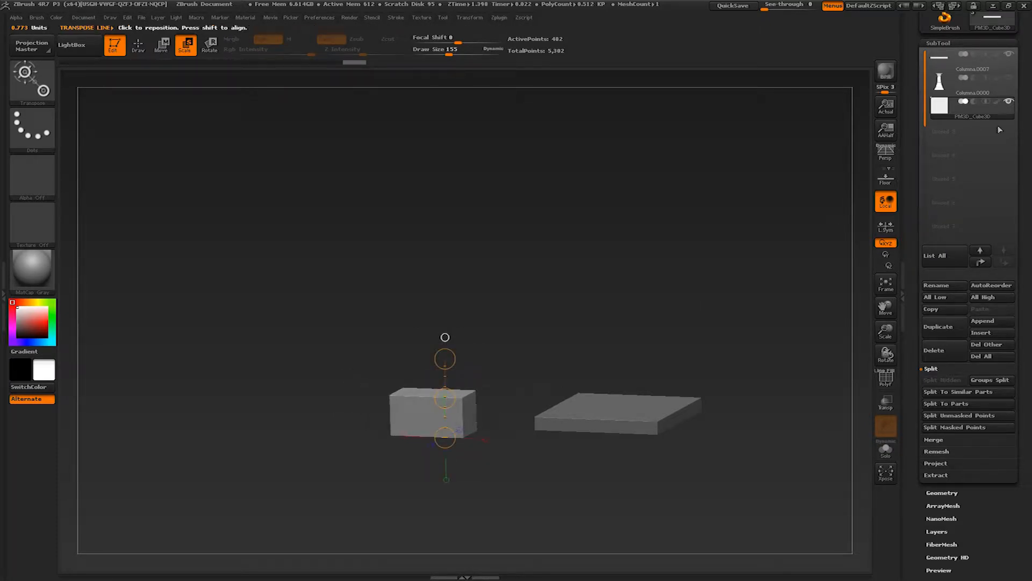
# Step: Scale the brick down further against the column's base, showing the full column only for the comparison
pyautogui.click(1008, 79)
pyautogui.keyDown('shift'); pyautogui.moveTo(737, 316); pyautogui.dragTo(541, 366); pyautogui.keyUp('shift')
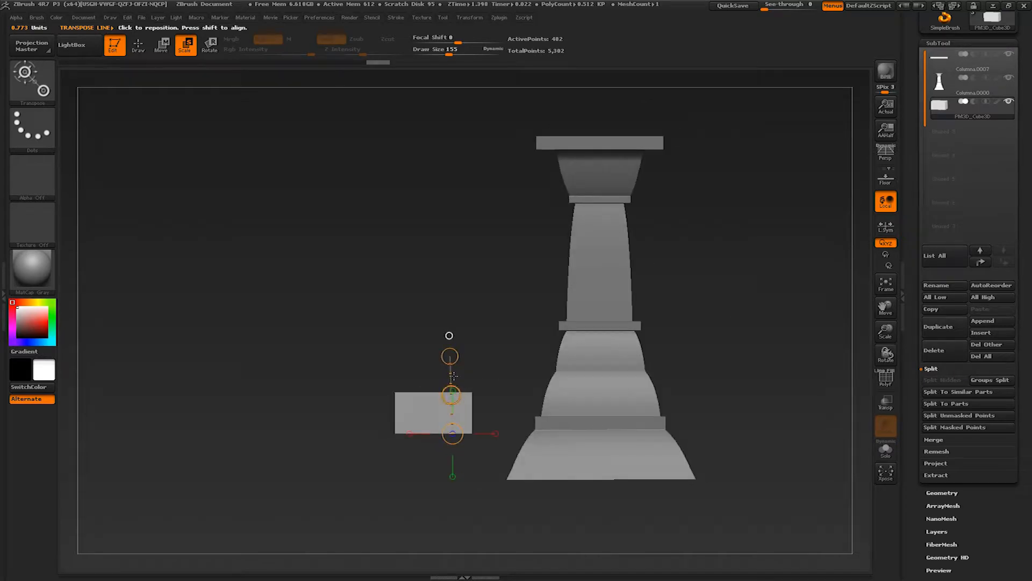
pyautogui.moveTo(450, 356); pyautogui.dragTo(572, 443)
pyautogui.press('w')
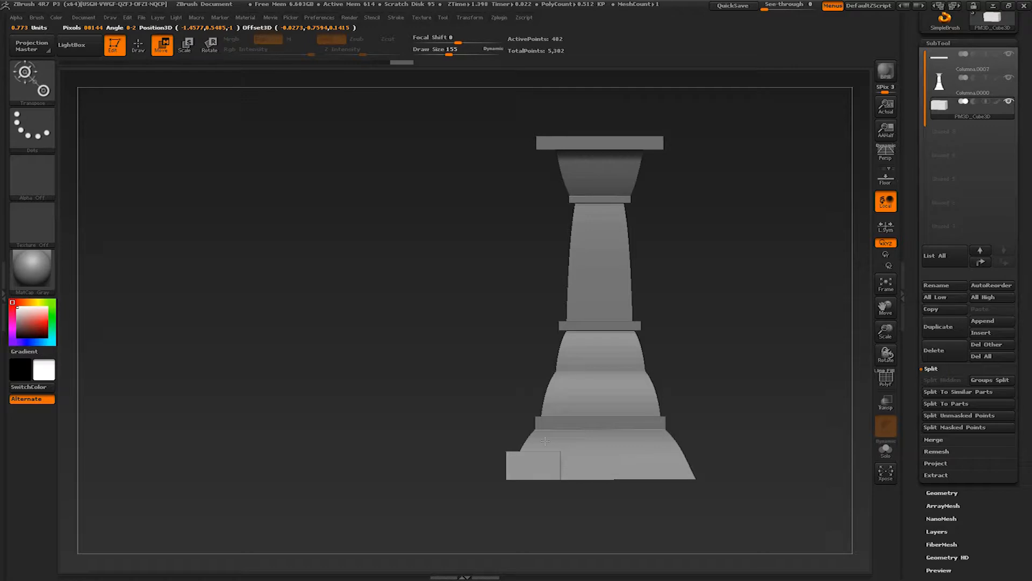
pyautogui.moveTo(544, 441); pyautogui.dragTo(377, 399)
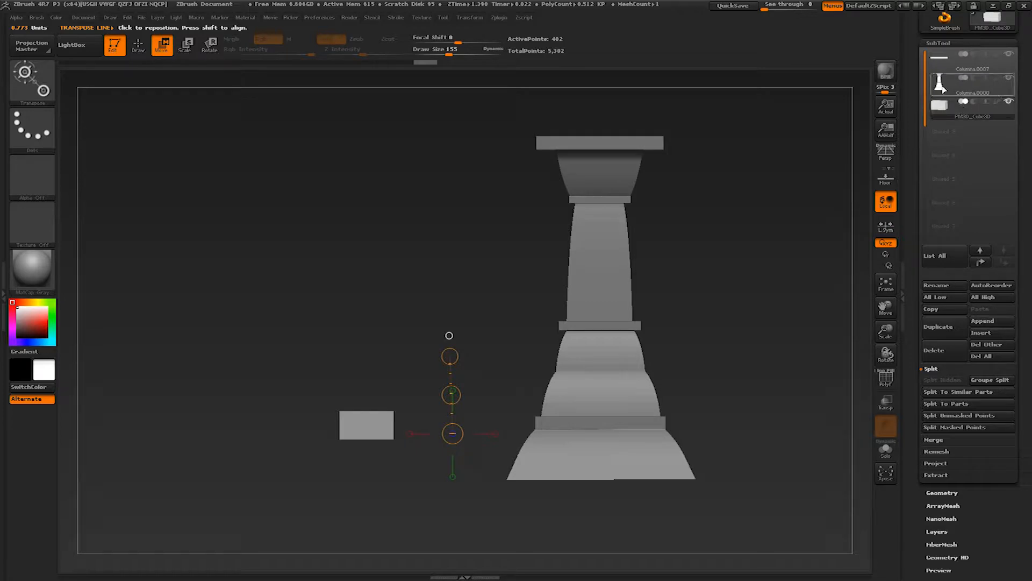
pyautogui.moveTo(945, 85)
pyautogui.click(1008, 77)
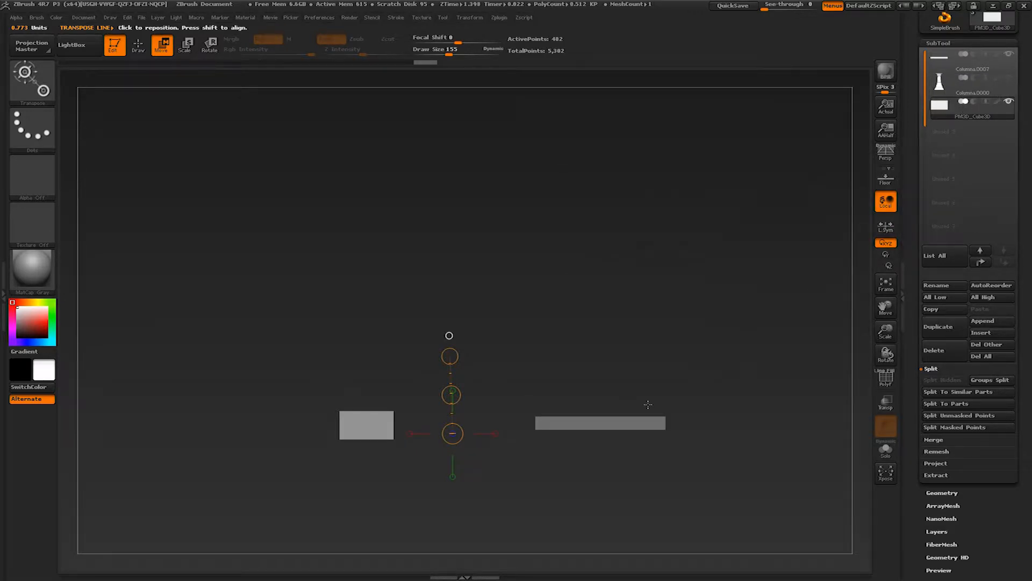
# Step: Return to Draw mode with a draw size of 65 and bring the brick up close
pyautogui.keyDown('alt'); pyautogui.moveTo(386, 418); pyautogui.dragTo(468, 368); pyautogui.keyUp('alt')
pyautogui.press('q')
pyautogui.moveTo(468, 351)
pyautogui.keyDown('alt'); pyautogui.mouseDown(button='right')
pyautogui.moveTo(474, 381)
pyautogui.moveTo(468, 359)
pyautogui.mouseUp(button='right'); pyautogui.keyUp('alt')
pyautogui.press('s')
pyautogui.moveTo(469, 359); pyautogui.dragTo(456, 358)
pyautogui.moveTo(455, 353); pyautogui.dragTo(457, 371, button='right')
pyautogui.keyDown('ctrl'); pyautogui.moveTo(457, 371); pyautogui.dragTo(460, 384, button='right'); pyautogui.keyUp('ctrl')
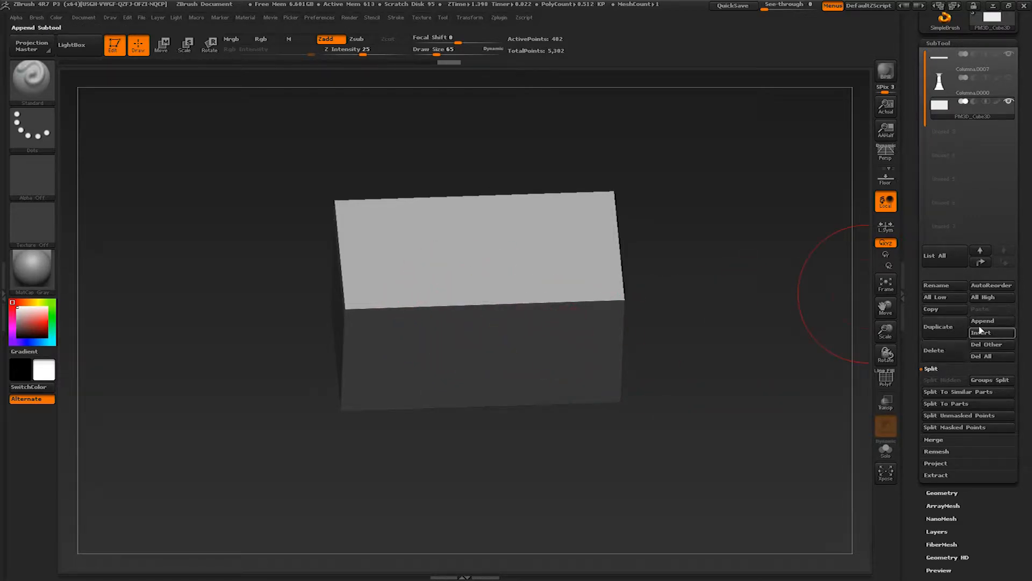
# Step: Subdivide the brick to level 7, with Smt off for the first divisions and on for the last ones
pyautogui.click(943, 492)
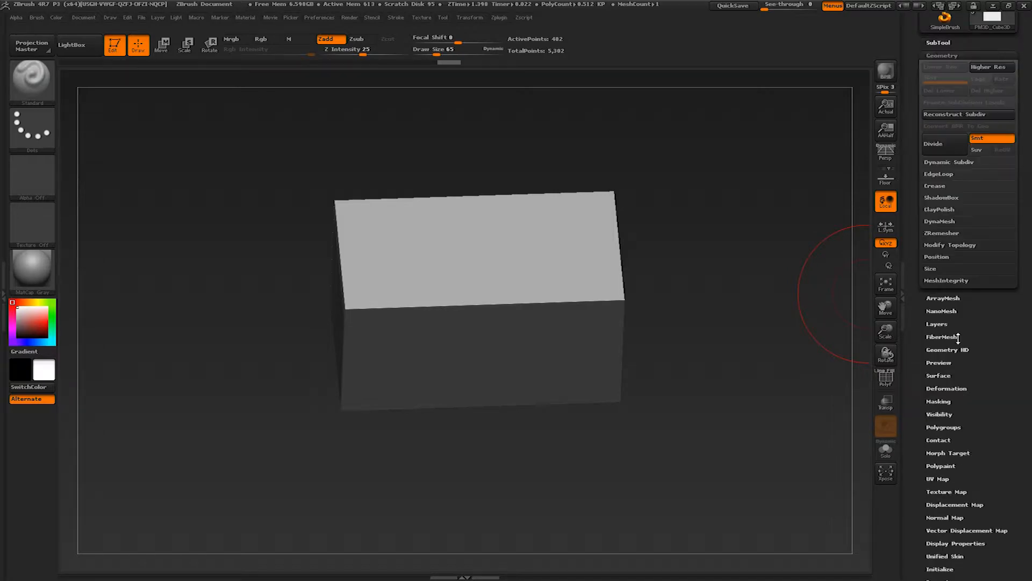
pyautogui.click(982, 140)
pyautogui.click(953, 146)
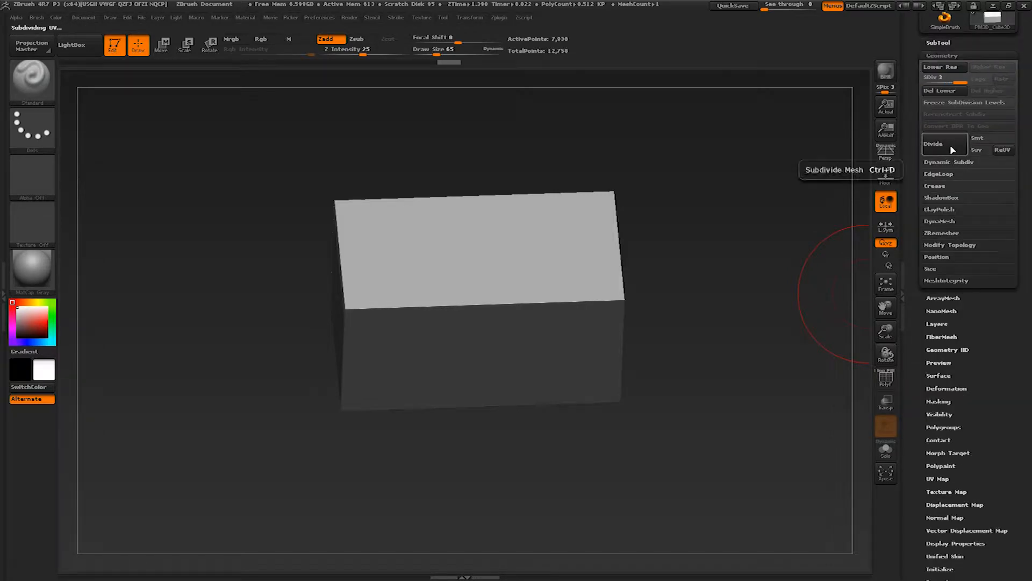
pyautogui.click(951, 150)
pyautogui.click(984, 138)
pyautogui.click(958, 142)
pyautogui.moveTo(543, 344)
pyautogui.mouseDown(button='right')
pyautogui.moveTo(532, 301)
pyautogui.moveTo(473, 296)
pyautogui.moveTo(519, 327)
pyautogui.moveTo(571, 341)
pyautogui.mouseUp(button='right')
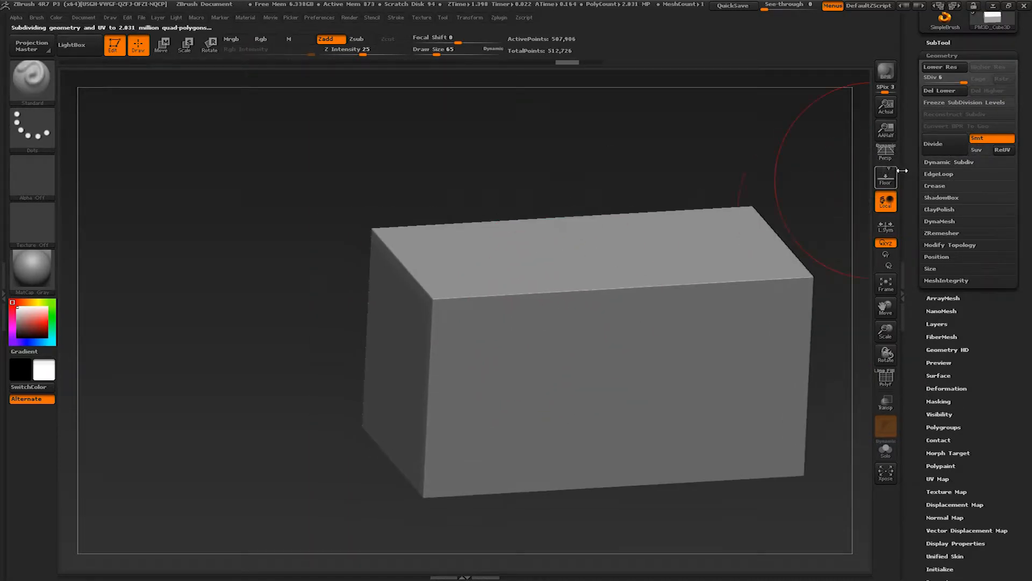
# Step: Choose the TrimDynamic brush and set its draw size to 22
pyautogui.moveTo(500, 308); pyautogui.dragTo(497, 325, button='right')
pyautogui.press('b')
pyautogui.press('t')
pyautogui.press('d')
pyautogui.moveTo(437, 54); pyautogui.dragTo(425, 53)
pyautogui.moveTo(414, 285)
pyautogui.mouseDown(button='right')
pyautogui.moveTo(465, 305)
pyautogui.moveTo(437, 310)
pyautogui.mouseUp(button='right')
pyautogui.press('s')
pyautogui.moveTo(438, 310); pyautogui.dragTo(440, 311)
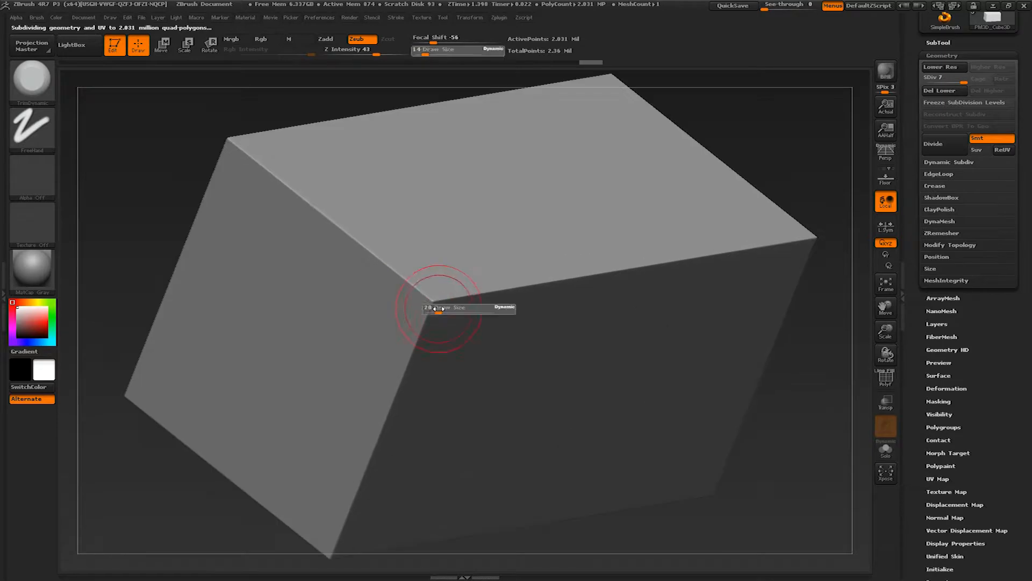
# Step: Switch to the Rake brush and back to TrimDynamic
pyautogui.click(33, 89)
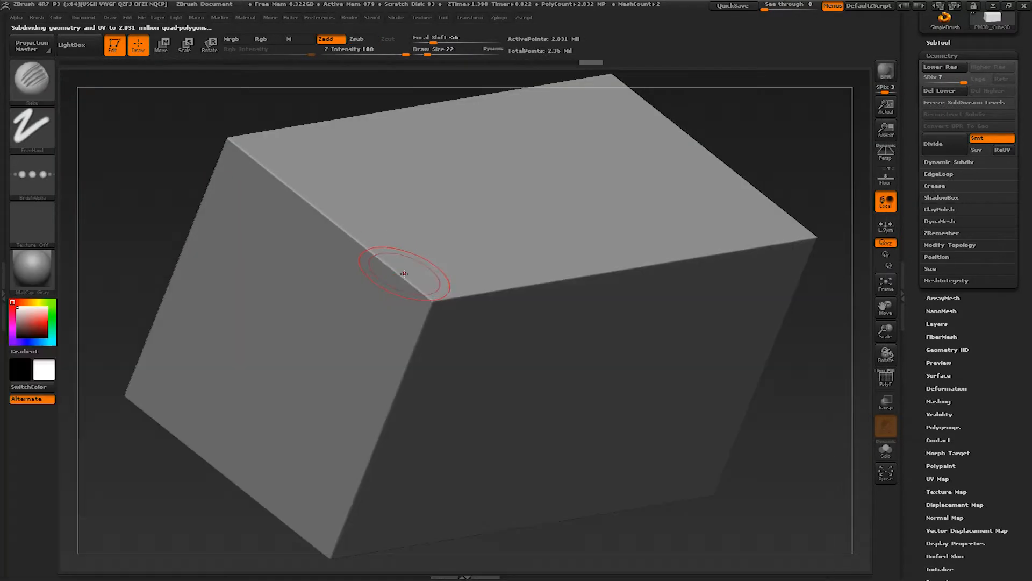
pyautogui.press('b')
pyautogui.press('t')
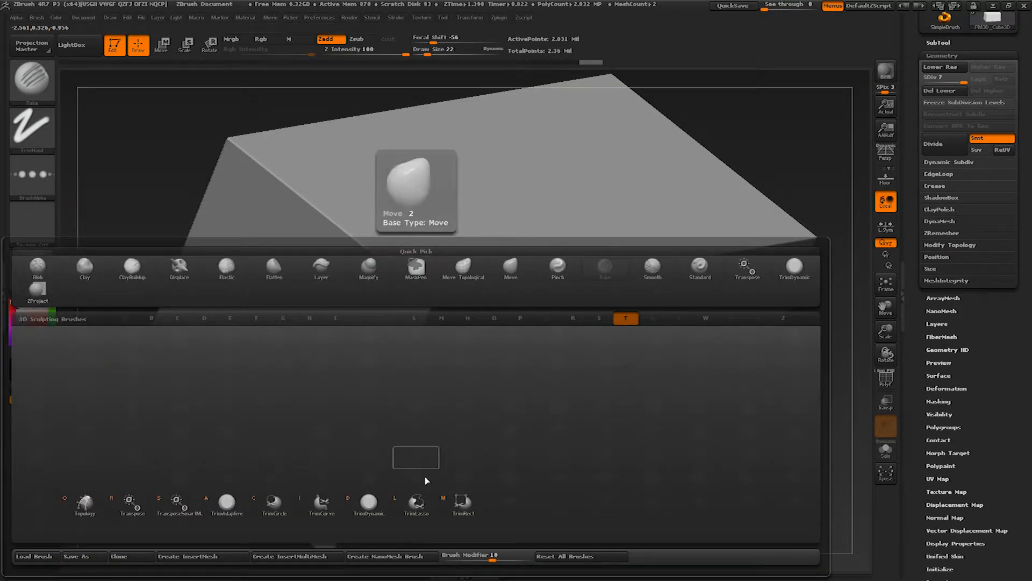
pyautogui.click(369, 502)
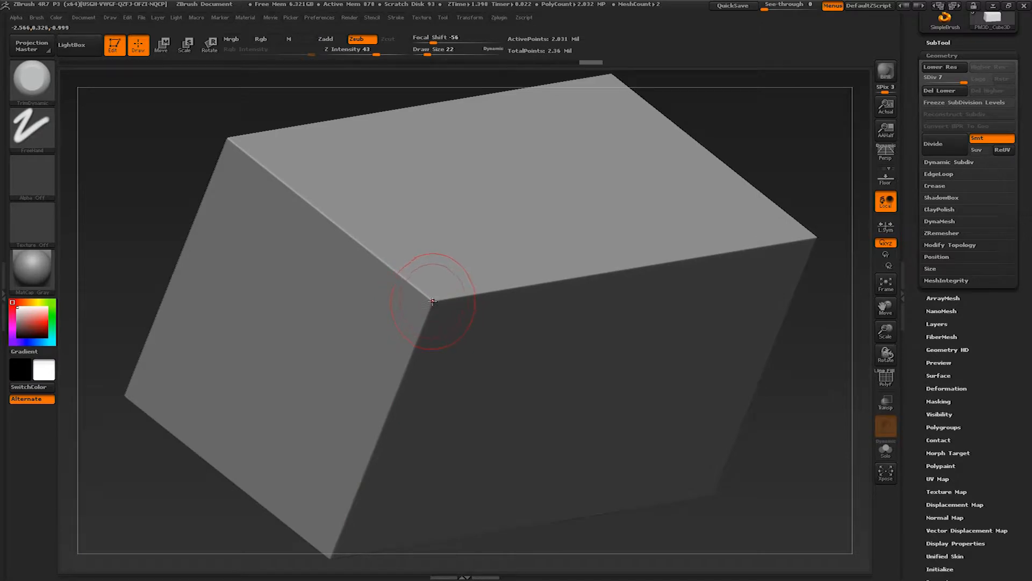
# Step: Trim the brick's upper front corner and the edge running from it with TrimDynamic
pyautogui.moveTo(465, 388); pyautogui.dragTo(433, 323, button='right')
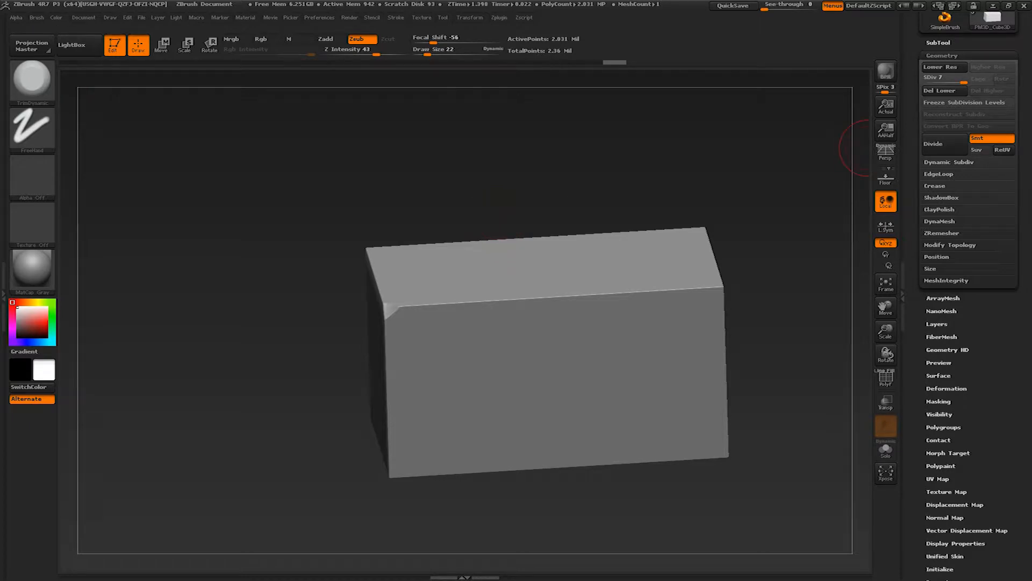
pyautogui.moveTo(394, 308); pyautogui.dragTo(433, 304)
pyautogui.moveTo(402, 347); pyautogui.dragTo(383, 329, button='right')
# Step: Wear down the edges around the brick's end face with TrimDynamic at draw size 17
pyautogui.press('s')
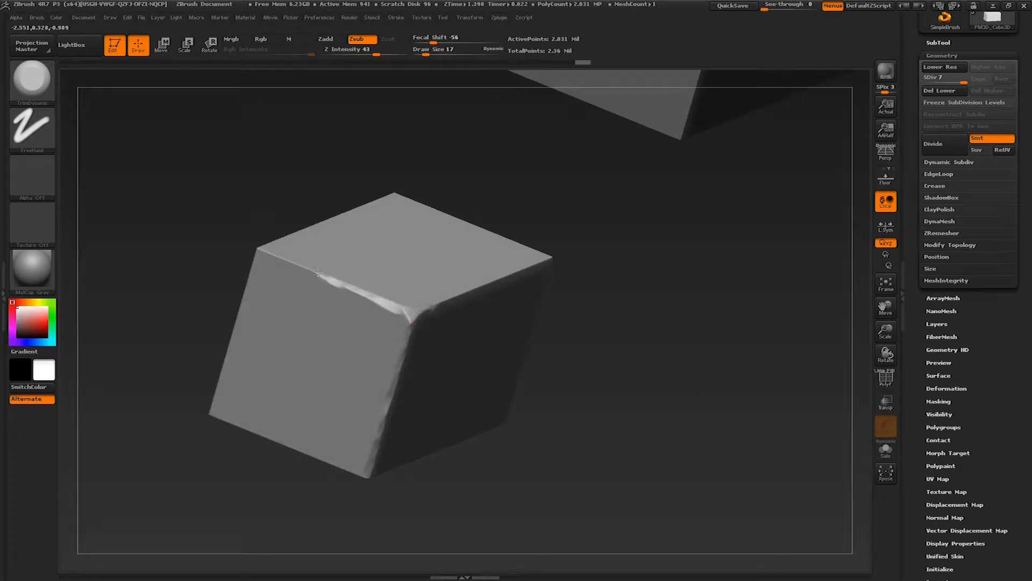
pyautogui.moveTo(318, 272); pyautogui.dragTo(355, 291, button='right')
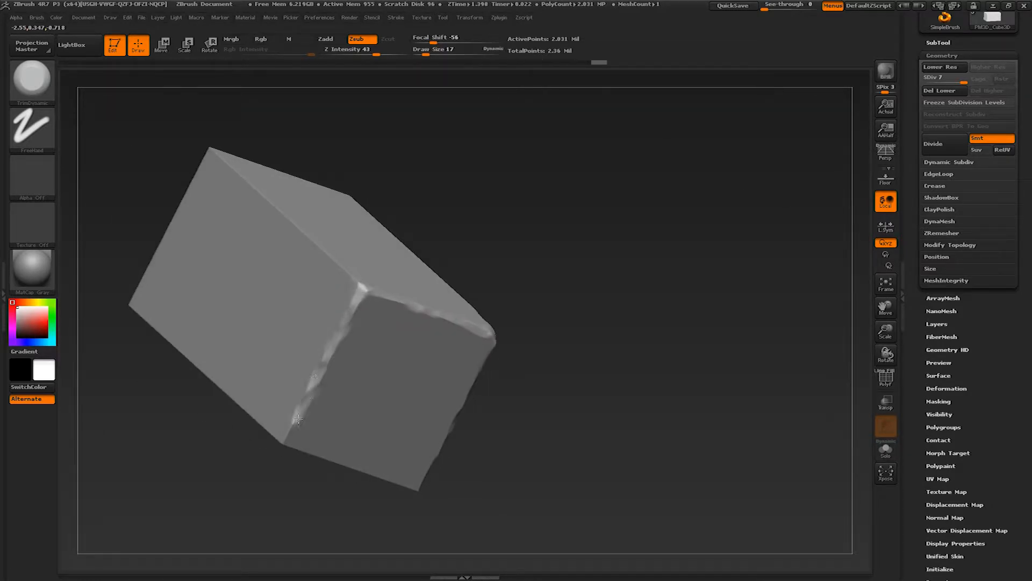
pyautogui.moveTo(298, 419); pyautogui.dragTo(285, 441)
pyautogui.moveTo(285, 441); pyautogui.dragTo(302, 397, button='right')
pyautogui.moveTo(301, 396); pyautogui.dragTo(274, 443)
pyautogui.moveTo(274, 444); pyautogui.dragTo(315, 333, button='right')
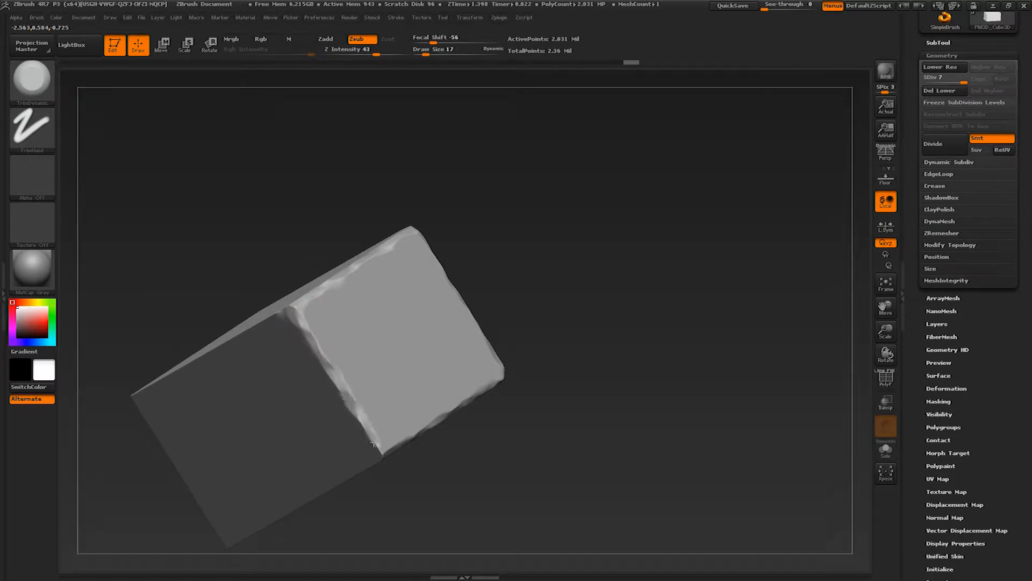
# Step: Finish trimming the end face's last corner and wear down the long edge running from it with TrimDynamic
pyautogui.moveTo(374, 442); pyautogui.dragTo(377, 450)
pyautogui.moveTo(378, 450); pyautogui.dragTo(382, 432, button='right')
pyautogui.moveTo(383, 432); pyautogui.dragTo(383, 457)
pyautogui.moveTo(382, 457); pyautogui.dragTo(442, 323, button='right')
pyautogui.moveTo(442, 242); pyautogui.dragTo(422, 409)
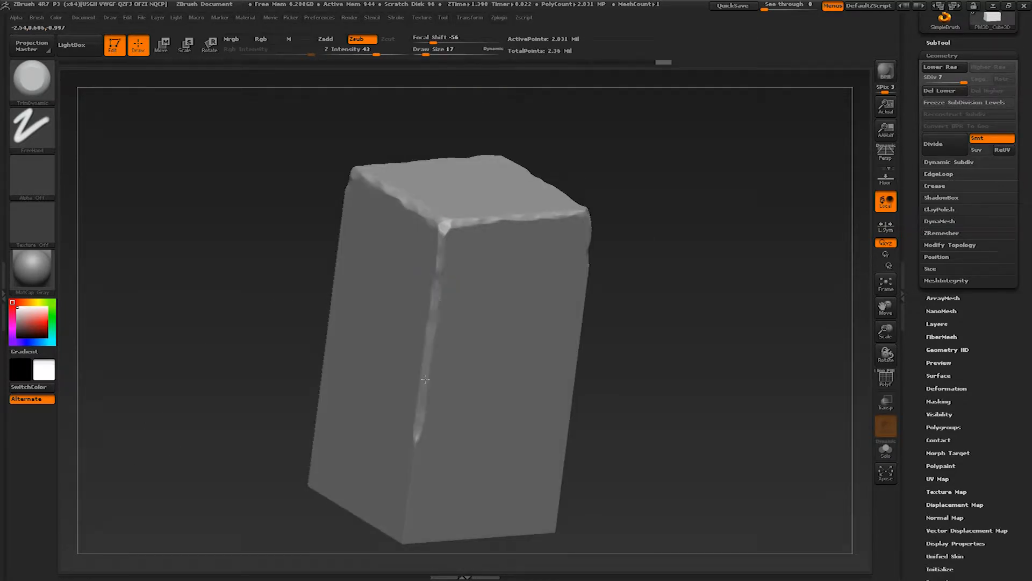
# Step: Trim along the long edges toward the brick's opposite end and start on that end's corner
pyautogui.moveTo(403, 532); pyautogui.dragTo(441, 362, button='right')
pyautogui.moveTo(441, 363); pyautogui.dragTo(462, 379)
pyautogui.moveTo(462, 379); pyautogui.dragTo(384, 329, button='right')
pyautogui.moveTo(384, 329); pyautogui.dragTo(520, 394)
pyautogui.moveTo(520, 394); pyautogui.dragTo(499, 343, button='right')
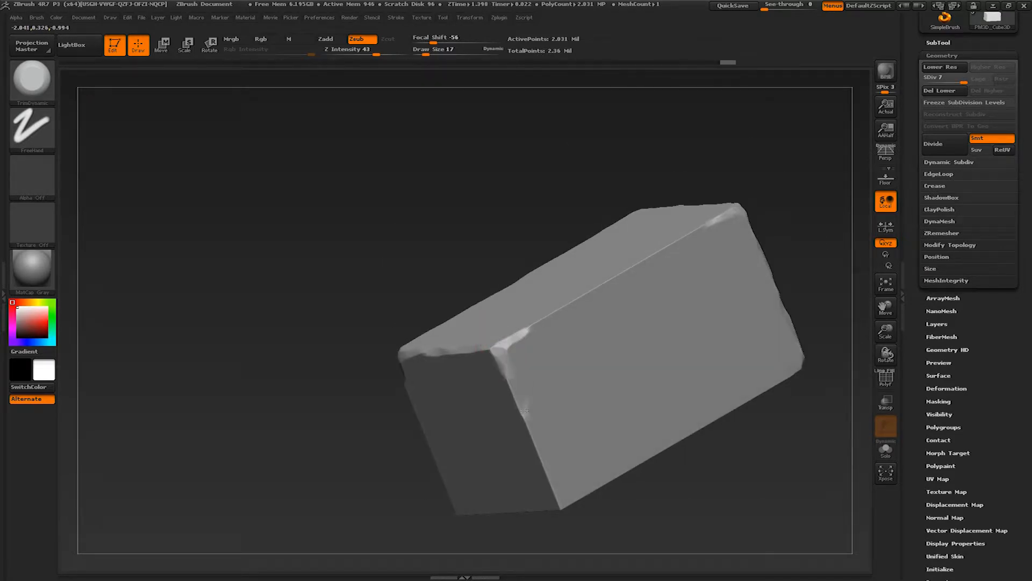
# Step: Wear down the edges around the opposite end face with TrimDynamic at draw size 17
pyautogui.moveTo(568, 492); pyautogui.dragTo(522, 397, button='right')
pyautogui.moveTo(541, 396); pyautogui.dragTo(834, 404)
pyautogui.moveTo(834, 405)
pyautogui.mouseDown(button='right')
pyautogui.moveTo(491, 362)
pyautogui.moveTo(377, 317)
pyautogui.mouseUp(button='right')
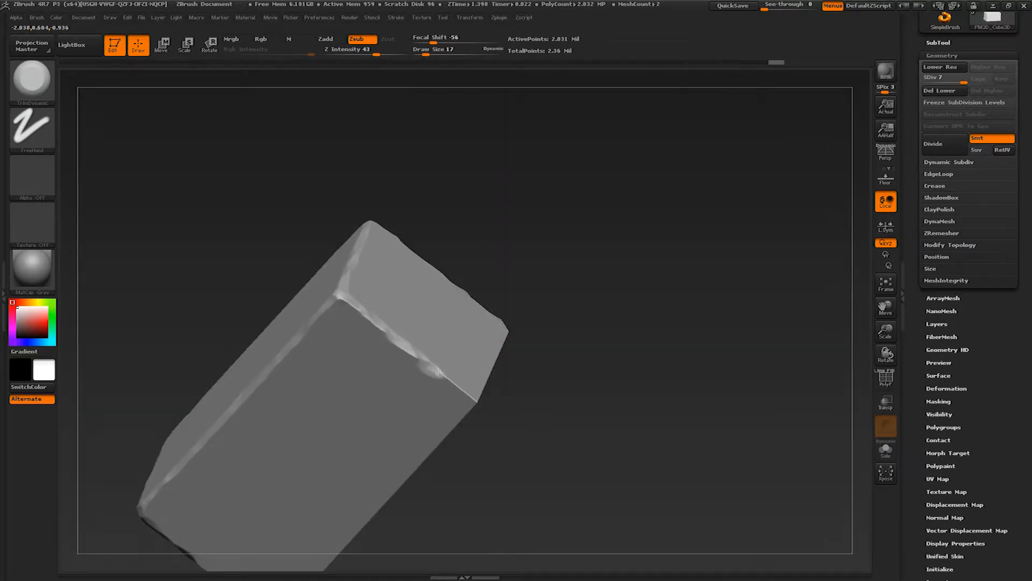
pyautogui.moveTo(468, 391); pyautogui.dragTo(484, 401, button='right')
pyautogui.moveTo(476, 400); pyautogui.dragTo(621, 352)
# Step: Trim the remaining sharp long edge between the two end faces
pyautogui.moveTo(621, 352); pyautogui.dragTo(524, 270, button='right')
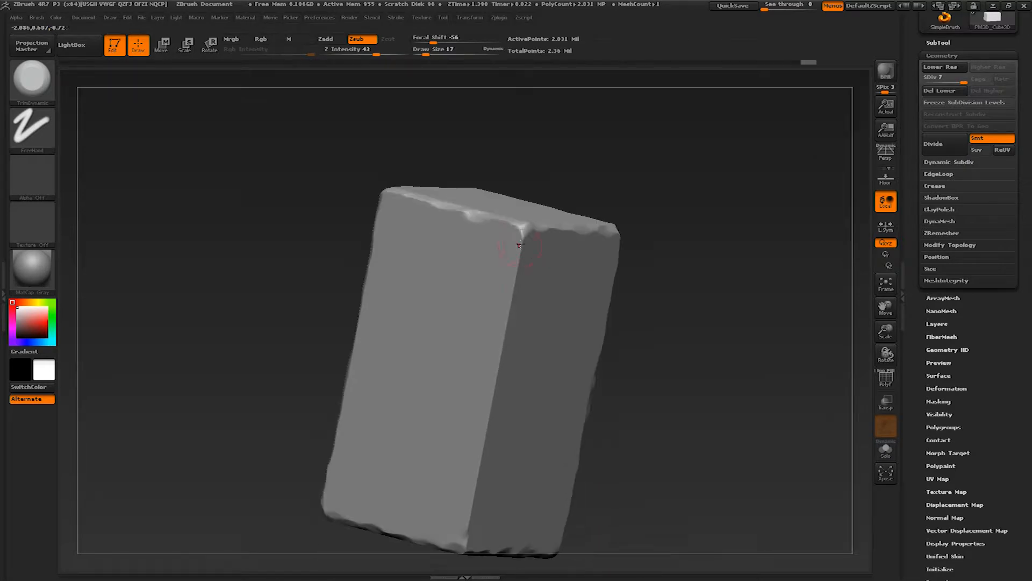
pyautogui.moveTo(510, 318); pyautogui.dragTo(485, 442)
pyautogui.moveTo(492, 497); pyautogui.dragTo(431, 427, button='right')
pyautogui.moveTo(466, 378); pyautogui.dragTo(482, 369)
pyautogui.moveTo(483, 370)
pyautogui.mouseDown(button='right')
pyautogui.moveTo(469, 344)
pyautogui.moveTo(460, 362)
pyautogui.mouseUp(button='right')
pyautogui.moveTo(393, 337)
pyautogui.mouseDown(button='right')
pyautogui.moveTo(389, 351)
pyautogui.moveTo(421, 373)
pyautogui.mouseUp(button='right')
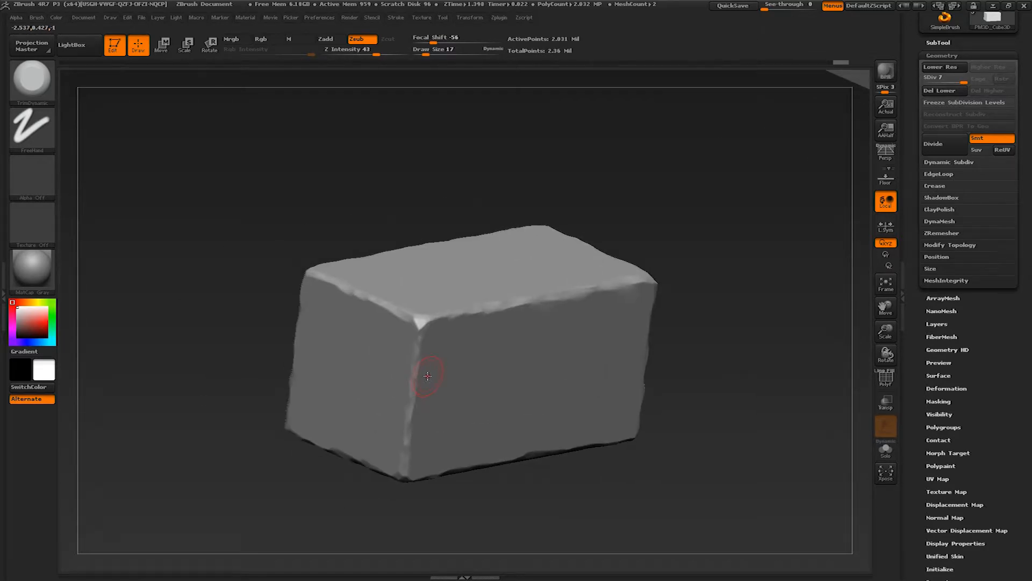
# Step: Choose the TrimAdaptive brush and set its draw size to 45
pyautogui.press('v')
pyautogui.press('v')
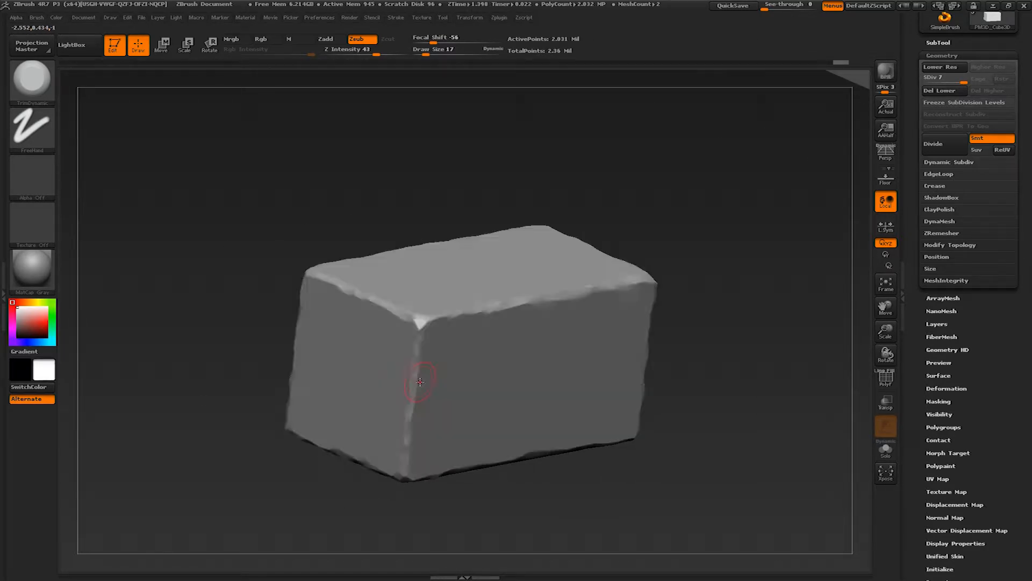
pyautogui.press('b')
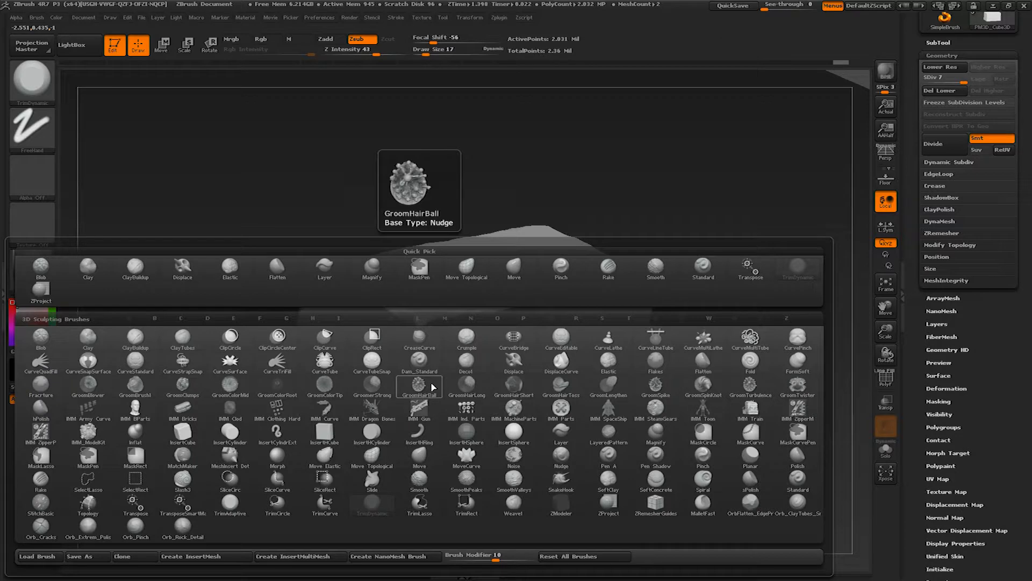
pyautogui.press('t')
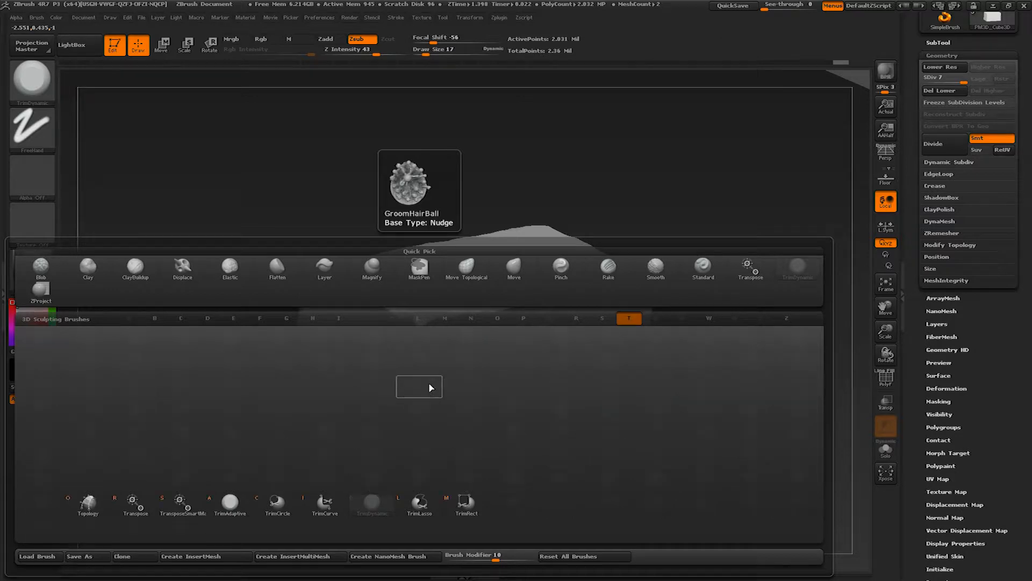
pyautogui.click(230, 502)
pyautogui.press('s')
# Step: Cut a flat bevel into the brick's front vertical corner edge with TrimAdaptive
pyautogui.moveTo(421, 322)
pyautogui.mouseDown()
pyautogui.moveTo(431, 322)
pyautogui.moveTo(419, 345)
pyautogui.moveTo(421, 332)
pyautogui.moveTo(419, 386)
pyautogui.mouseUp()
pyautogui.press('s')
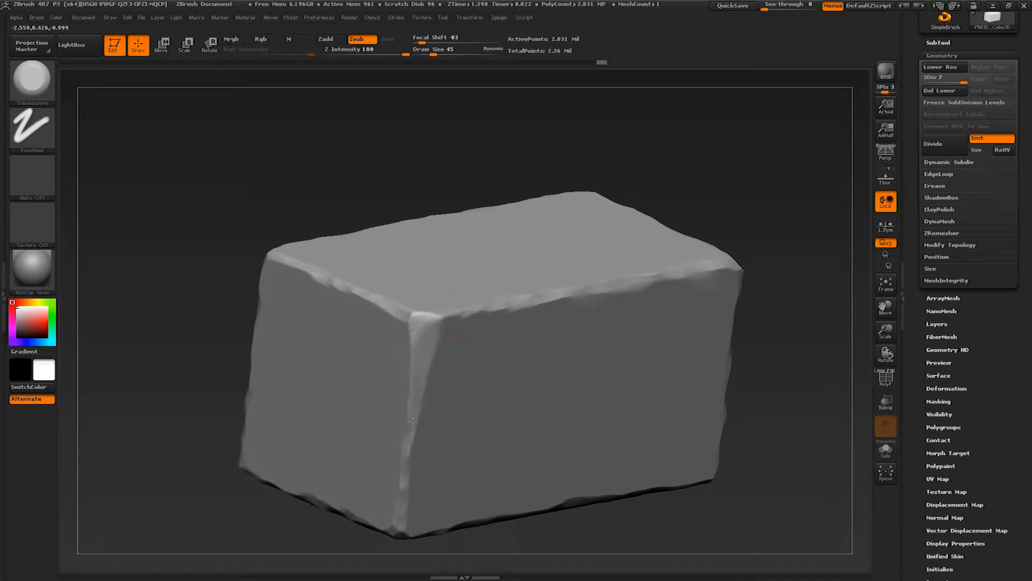
pyautogui.moveTo(403, 451); pyautogui.dragTo(415, 432, button='right')
pyautogui.moveTo(424, 398); pyautogui.dragTo(420, 398)
pyautogui.moveTo(415, 372); pyautogui.dragTo(399, 477)
pyautogui.moveTo(399, 479)
pyautogui.keyDown('alt'); pyautogui.mouseDown(button='right')
pyautogui.moveTo(412, 371)
pyautogui.moveTo(457, 334)
pyautogui.mouseUp(button='right'); pyautogui.keyUp('alt')
pyautogui.moveTo(421, 379); pyautogui.dragTo(315, 379)
# Step: Gouge a chip into the lower part of the end-face edge with TrimAdaptive at draw size 30
pyautogui.moveTo(345, 380)
pyautogui.mouseDown(button='right')
pyautogui.moveTo(389, 371)
pyautogui.moveTo(415, 411)
pyautogui.mouseUp(button='right')
pyautogui.moveTo(415, 411)
pyautogui.mouseDown(button='right')
pyautogui.moveTo(404, 373)
pyautogui.moveTo(476, 422)
pyautogui.mouseUp(button='right')
pyautogui.moveTo(415, 384); pyautogui.dragTo(397, 350)
pyautogui.moveTo(403, 383); pyautogui.dragTo(408, 408)
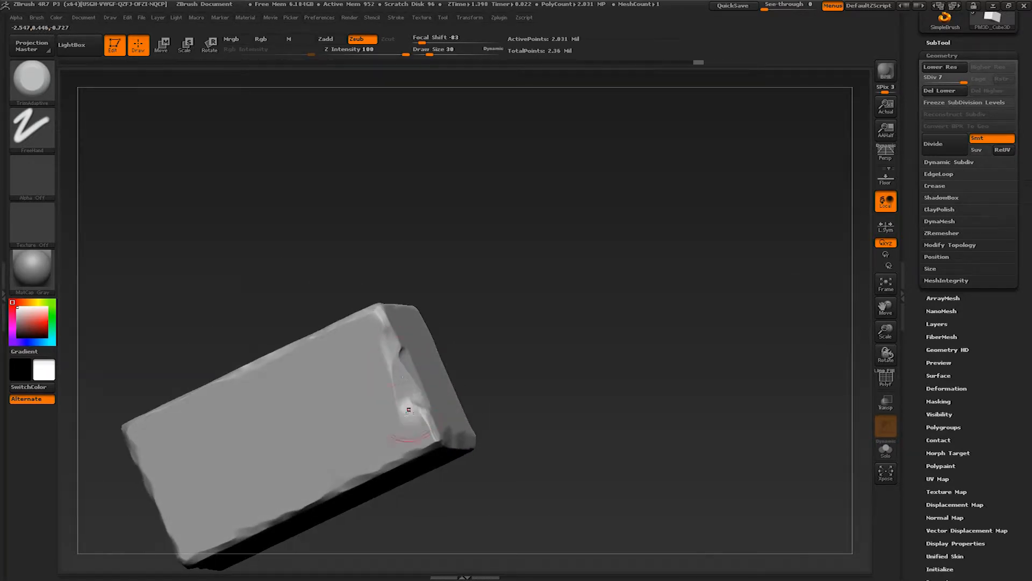
pyautogui.moveTo(410, 410); pyautogui.dragTo(451, 407, button='right')
pyautogui.moveTo(410, 383); pyautogui.dragTo(414, 412)
# Step: Switch to TrimDynamic, reduce its draw size and soften the upper end of the chip
pyautogui.press('b')
pyautogui.press('t')
pyautogui.press('d')
pyautogui.press('[')
pyautogui.moveTo(422, 419)
pyautogui.mouseDown(button='right')
pyautogui.moveTo(399, 421)
pyautogui.moveTo(430, 414)
pyautogui.mouseUp(button='right')
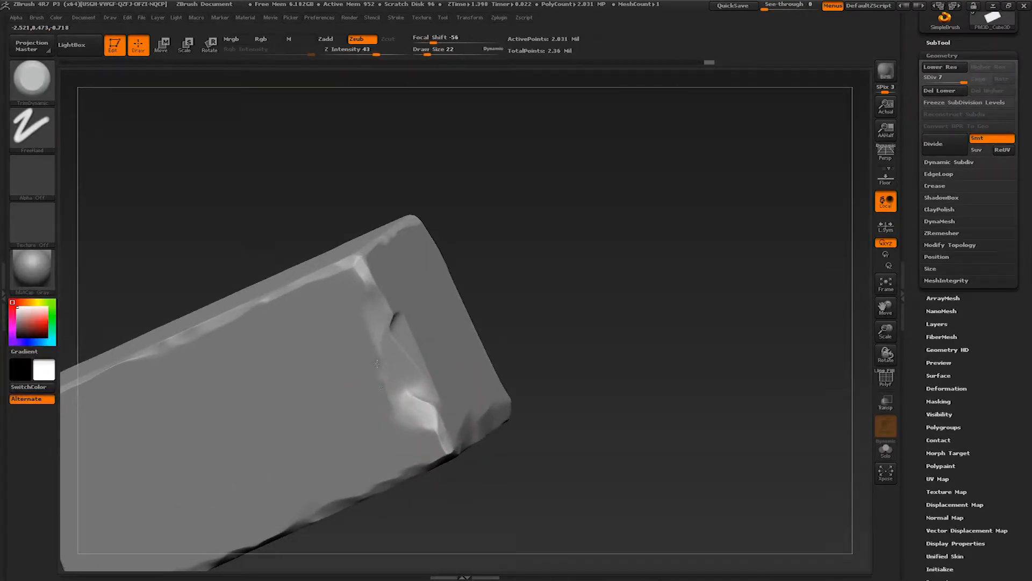
pyautogui.press('[')
pyautogui.press('[')
pyautogui.moveTo(397, 320); pyautogui.dragTo(395, 317)
pyautogui.moveTo(401, 319); pyautogui.dragTo(374, 317, button='right')
# Step: Adjust the TrimDynamic draw size and smooth the chipped edge down along the end face
pyautogui.press('s')
pyautogui.moveTo(398, 321); pyautogui.dragTo(400, 321)
pyautogui.moveTo(409, 333); pyautogui.dragTo(376, 341, button='right')
pyautogui.moveTo(425, 347)
pyautogui.mouseDown()
pyautogui.moveTo(415, 379)
pyautogui.moveTo(430, 400)
pyautogui.mouseUp()
pyautogui.moveTo(395, 408)
pyautogui.mouseDown(button='right')
pyautogui.moveTo(421, 421)
pyautogui.moveTo(489, 404)
pyautogui.moveTo(474, 377)
pyautogui.mouseUp(button='right')
pyautogui.moveTo(474, 376)
pyautogui.keyDown('ctrl'); pyautogui.mouseDown(button='right')
pyautogui.moveTo(463, 355)
pyautogui.moveTo(397, 338)
pyautogui.mouseUp(button='right'); pyautogui.keyUp('ctrl')
# Step: Switch to TrimAdaptive and flatten the brick's upper long edge at draw size 20
pyautogui.press('b')
pyautogui.press('t')
pyautogui.press('a')
pyautogui.keyDown('ctrl'); pyautogui.moveTo(398, 339); pyautogui.dragTo(387, 323, button='right'); pyautogui.keyUp('ctrl')
pyautogui.moveTo(395, 317); pyautogui.dragTo(320, 321)
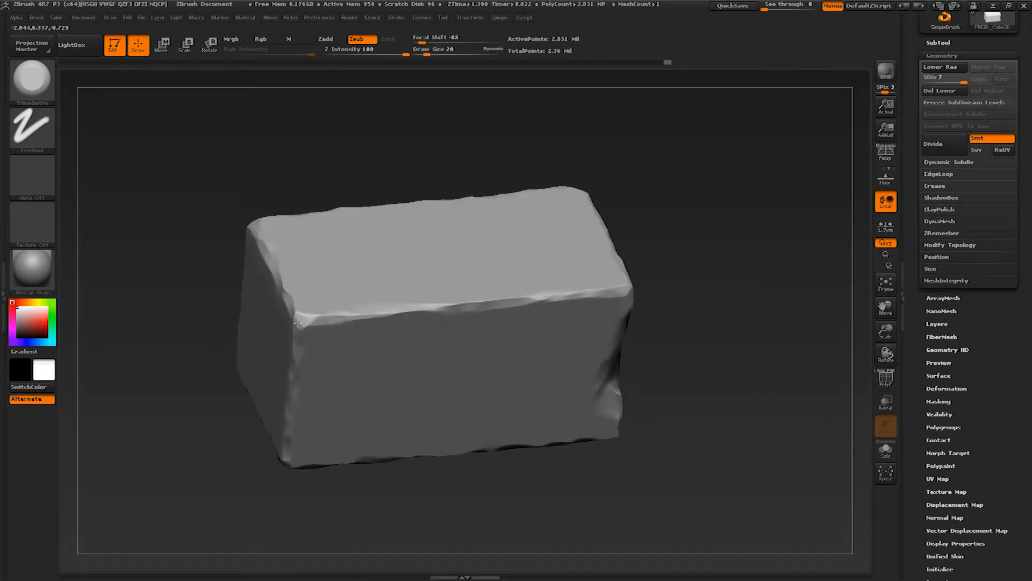
# Step: Flatten the vertical edge at the end opposite the chip with TrimAdaptive
pyautogui.moveTo(323, 333); pyautogui.dragTo(299, 352, button='right')
pyautogui.moveTo(299, 355); pyautogui.dragTo(297, 383)
pyautogui.moveTo(301, 384); pyautogui.dragTo(322, 371, button='right')
pyautogui.moveTo(323, 371); pyautogui.dragTo(321, 393)
pyautogui.moveTo(327, 395); pyautogui.dragTo(377, 398, button='right')
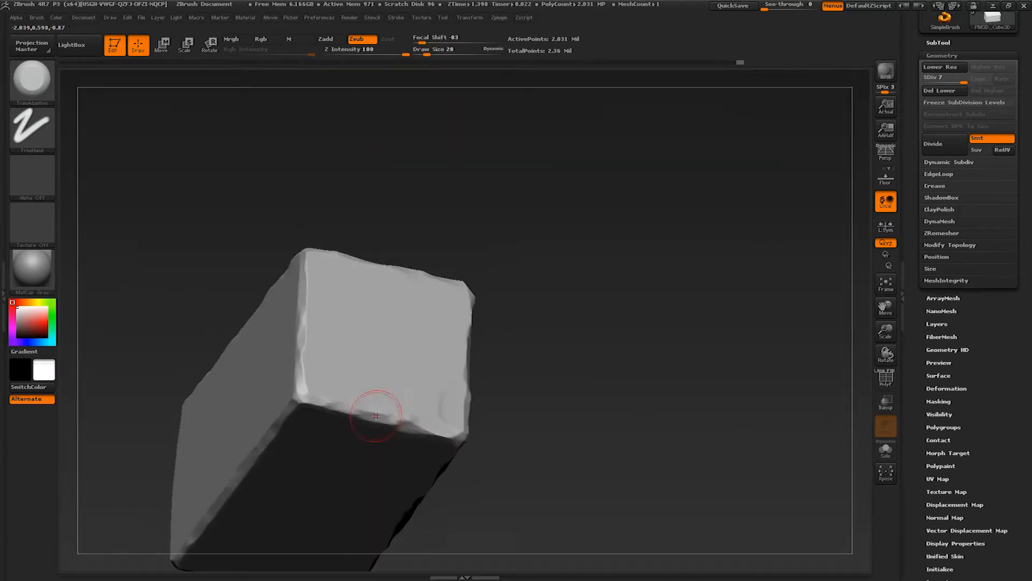
# Step: Bevel the next vertical corner edge of the end face along its full height
pyautogui.moveTo(312, 396); pyautogui.dragTo(305, 383)
pyautogui.moveTo(291, 365); pyautogui.dragTo(303, 383, button='right')
pyautogui.moveTo(296, 352); pyautogui.dragTo(302, 386)
pyautogui.moveTo(304, 387); pyautogui.dragTo(329, 414, button='right')
pyautogui.moveTo(341, 450); pyautogui.dragTo(329, 360)
pyautogui.moveTo(321, 382)
pyautogui.mouseDown(button='right')
pyautogui.moveTo(324, 410)
pyautogui.moveTo(341, 402)
pyautogui.mouseUp(button='right')
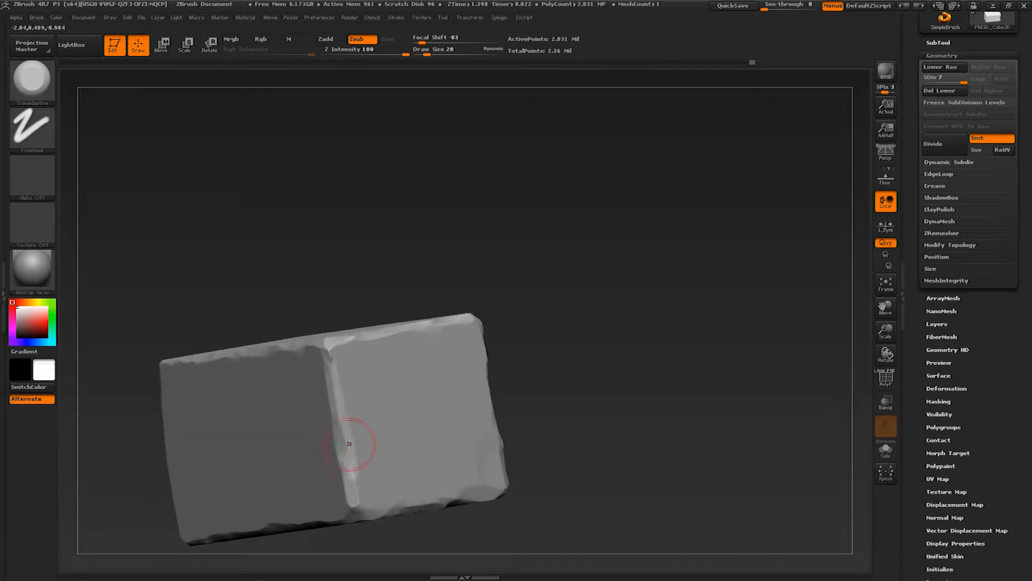
# Step: Deepen the vertical corner bevel and flatten the adjoining long edge with a sweeping TrimAdaptive stroke
pyautogui.moveTo(351, 457)
pyautogui.mouseDown(button='right')
pyautogui.moveTo(382, 452)
pyautogui.moveTo(380, 472)
pyautogui.mouseUp(button='right')
pyautogui.moveTo(359, 401)
pyautogui.mouseDown()
pyautogui.moveTo(361, 417)
pyautogui.moveTo(376, 384)
pyautogui.mouseUp()
pyautogui.moveTo(410, 370); pyautogui.dragTo(376, 393, button='right')
pyautogui.moveTo(379, 393)
pyautogui.mouseDown()
pyautogui.moveTo(505, 320)
pyautogui.moveTo(557, 306)
pyautogui.mouseUp()
pyautogui.keyDown('ctrl'); pyautogui.moveTo(574, 308); pyautogui.dragTo(573, 329, button='right'); pyautogui.keyUp('ctrl')
pyautogui.moveTo(572, 329); pyautogui.dragTo(611, 323, button='right')
# Step: Shave the brick's further edges flat with long TrimAdaptive strokes
pyautogui.moveTo(435, 394)
pyautogui.mouseDown()
pyautogui.moveTo(440, 376)
pyautogui.moveTo(303, 341)
pyautogui.mouseUp()
pyautogui.keyDown('alt'); pyautogui.moveTo(301, 340); pyautogui.dragTo(447, 378, button='right'); pyautogui.keyUp('alt')
pyautogui.moveTo(447, 378); pyautogui.dragTo(346, 362)
pyautogui.keyDown('alt'); pyautogui.moveTo(328, 347); pyautogui.dragTo(437, 379, button='right'); pyautogui.keyUp('alt')
pyautogui.moveTo(433, 374); pyautogui.dragTo(357, 346)
pyautogui.moveTo(352, 346); pyautogui.dragTo(318, 382, button='right')
# Step: Bevel the remaining edges and corners around the chipped end face with TrimAdaptive
pyautogui.moveTo(318, 382); pyautogui.dragTo(321, 355)
pyautogui.moveTo(322, 356); pyautogui.dragTo(417, 382, button='right')
pyautogui.moveTo(412, 384)
pyautogui.mouseDown()
pyautogui.moveTo(392, 387)
pyautogui.moveTo(352, 344)
pyautogui.mouseUp()
pyautogui.moveTo(350, 340); pyautogui.dragTo(336, 327, button='right')
pyautogui.moveTo(336, 328); pyautogui.dragTo(327, 291)
pyautogui.moveTo(326, 290)
pyautogui.mouseDown(button='right')
pyautogui.moveTo(387, 355)
pyautogui.moveTo(419, 344)
pyautogui.mouseUp(button='right')
pyautogui.moveTo(420, 344)
pyautogui.mouseDown()
pyautogui.moveTo(386, 371)
pyautogui.moveTo(398, 367)
pyautogui.mouseUp()
# Step: Switch to TrimDynamic at draw size 11 and roughen the end face's edge beside its corner
pyautogui.press('b')
pyautogui.press('t')
pyautogui.press('d')
pyautogui.press('s')
pyautogui.moveTo(468, 340); pyautogui.dragTo(409, 363)
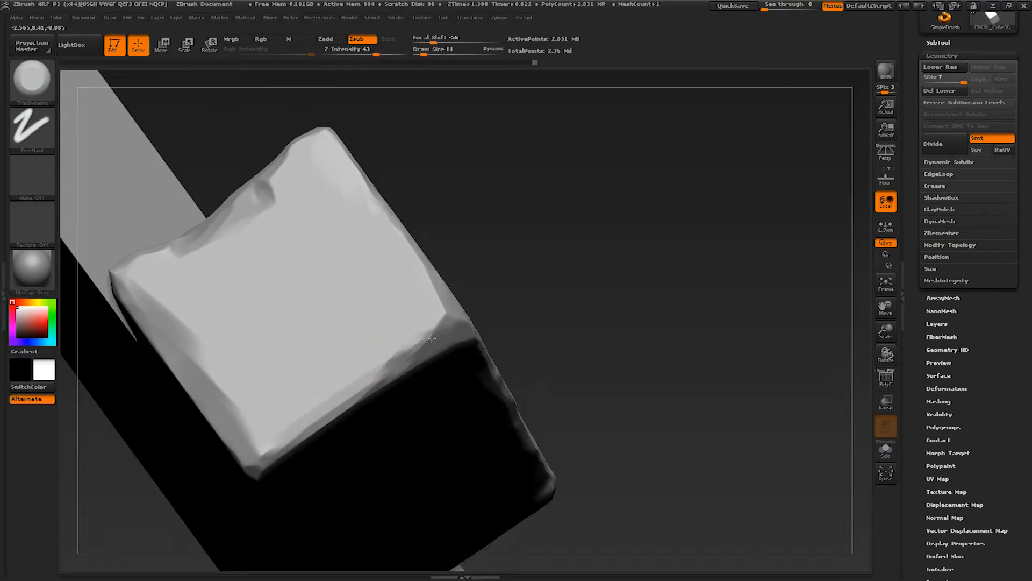
# Step: Break up the clean bevels around the end face with short TrimDynamic strokes
pyautogui.moveTo(410, 363); pyautogui.dragTo(443, 318, button='right')
pyautogui.moveTo(443, 319); pyautogui.dragTo(418, 343)
pyautogui.moveTo(418, 343); pyautogui.dragTo(382, 388, button='right')
pyautogui.moveTo(382, 389); pyautogui.dragTo(326, 434)
pyautogui.moveTo(326, 434); pyautogui.dragTo(381, 398, button='right')
pyautogui.moveTo(380, 398); pyautogui.dragTo(360, 388)
pyautogui.moveTo(359, 388); pyautogui.dragTo(368, 408, button='right')
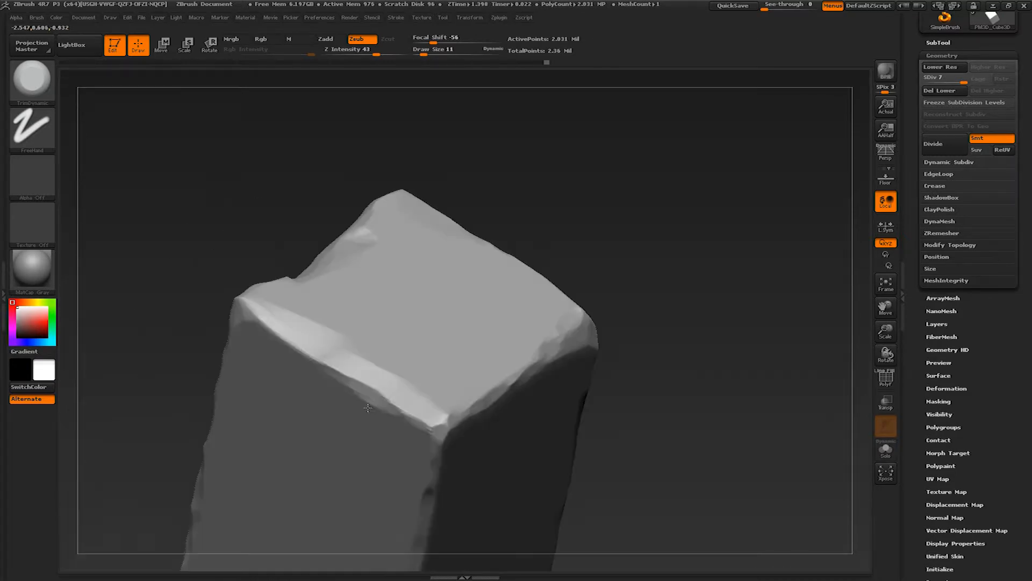
pyautogui.moveTo(362, 385); pyautogui.dragTo(323, 364)
# Step: Load the square Alpha 28 on TrimDynamic and chip along the brick's long edge at draw size 17
pyautogui.moveTo(301, 347)
pyautogui.mouseDown(button='right')
pyautogui.moveTo(454, 380)
pyautogui.moveTo(463, 354)
pyautogui.moveTo(435, 370)
pyautogui.mouseUp(button='right')
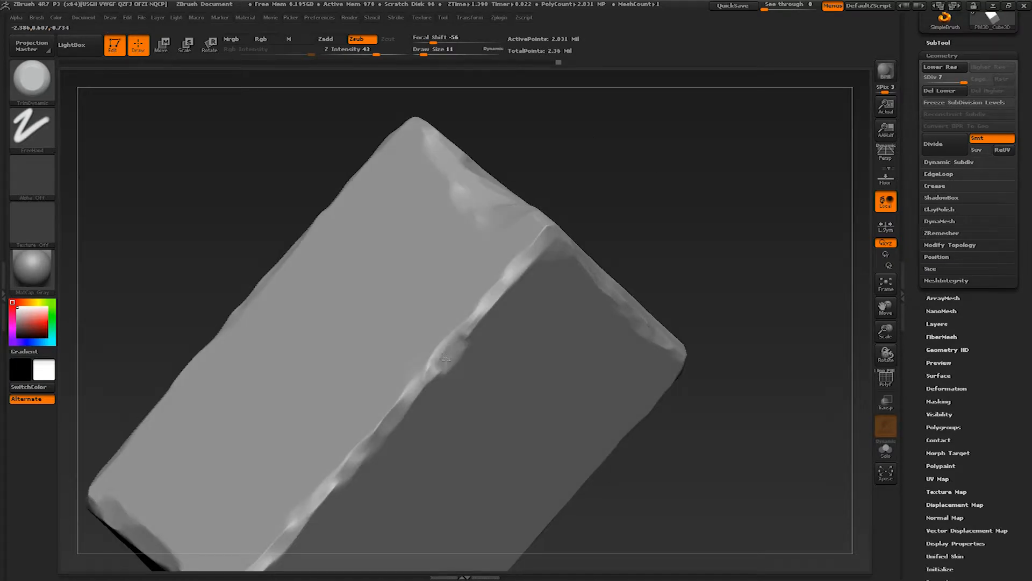
pyautogui.moveTo(415, 399); pyautogui.dragTo(377, 379, button='right')
pyautogui.click(32, 177)
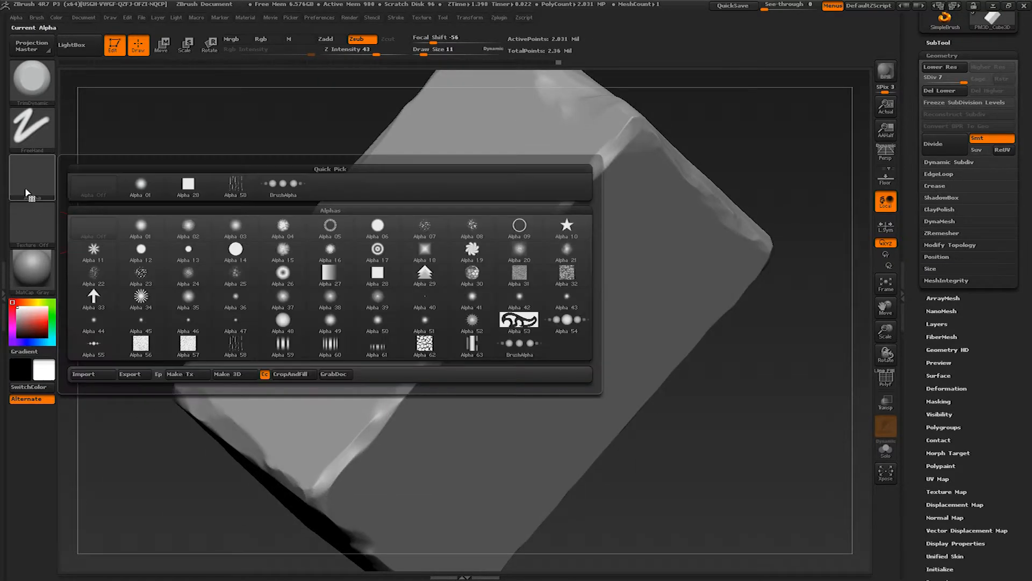
pyautogui.click(188, 188)
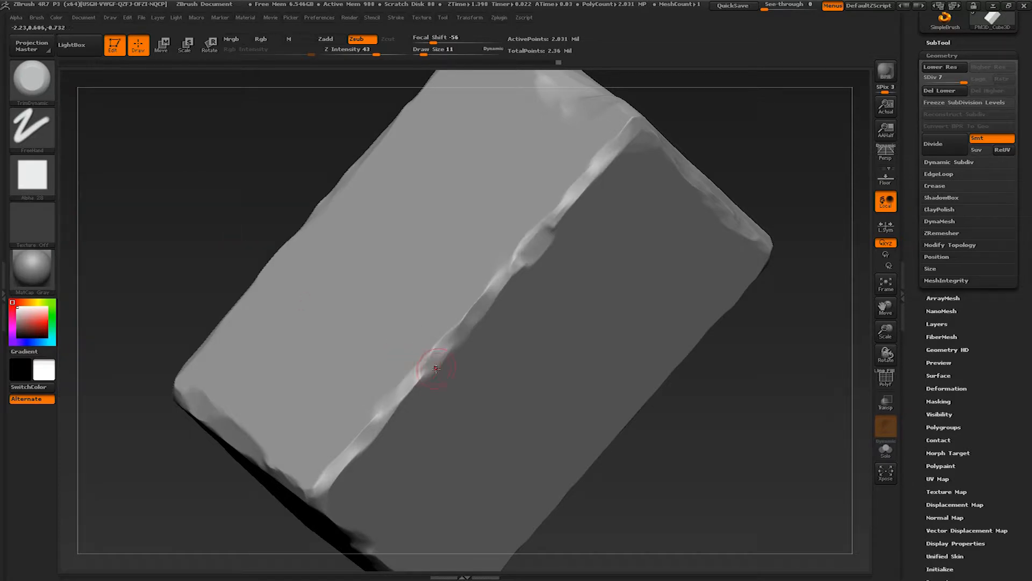
pyautogui.moveTo(472, 324)
pyautogui.mouseDown()
pyautogui.moveTo(484, 293)
pyautogui.moveTo(471, 311)
pyautogui.mouseUp()
pyautogui.moveTo(427, 359); pyautogui.dragTo(384, 424)
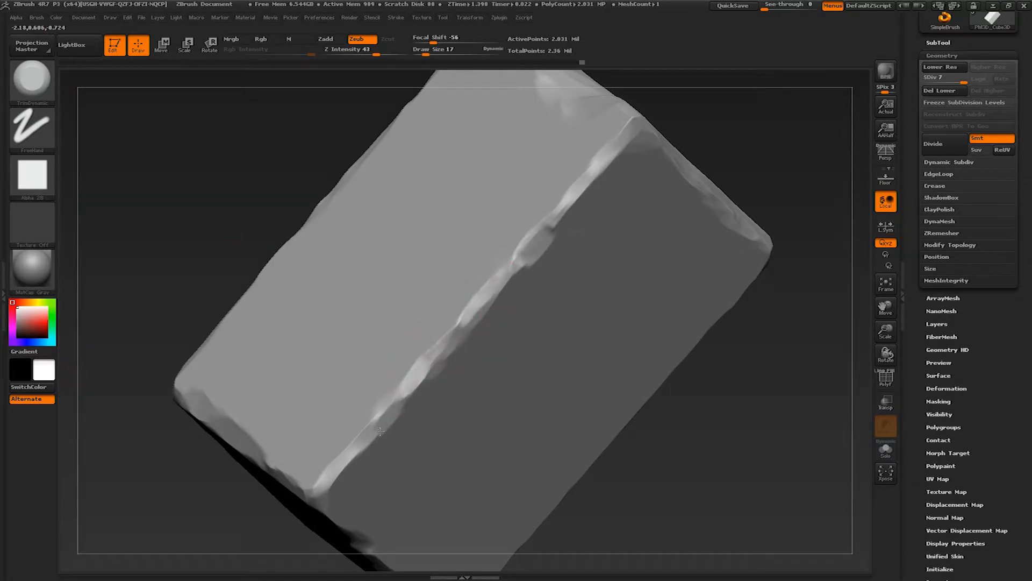
# Step: Continue chipping the long edge to the end and knock down its corner with the square alpha
pyautogui.keyDown('alt'); pyautogui.moveTo(371, 437); pyautogui.dragTo(513, 312, button='right'); pyautogui.keyUp('alt')
pyautogui.moveTo(509, 319); pyautogui.dragTo(483, 345)
pyautogui.moveTo(463, 347); pyautogui.dragTo(468, 344, button='right')
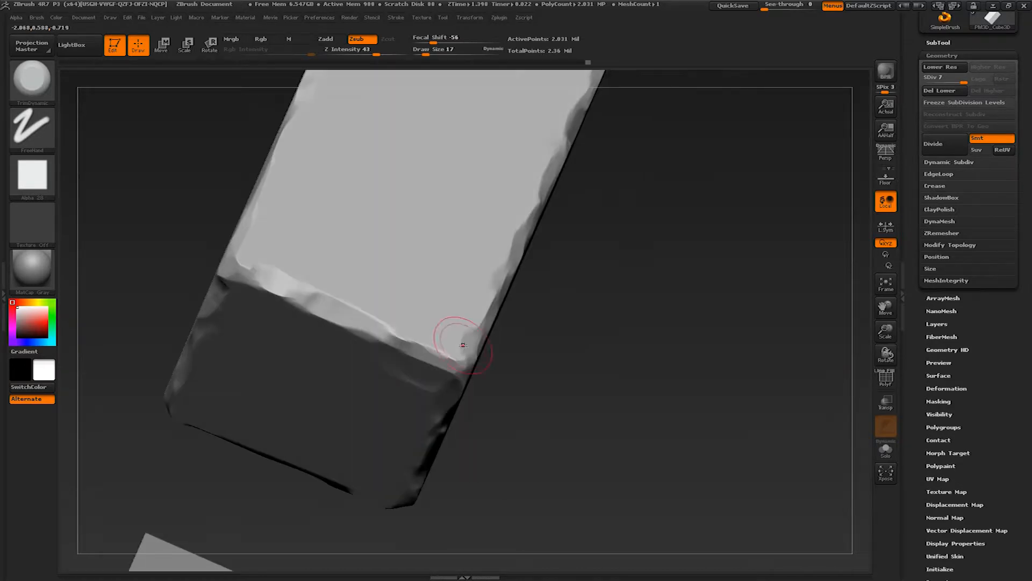
pyautogui.moveTo(461, 364); pyautogui.dragTo(458, 371)
pyautogui.moveTo(460, 371); pyautogui.dragTo(469, 368, button='right')
pyautogui.moveTo(469, 369); pyautogui.dragTo(469, 405)
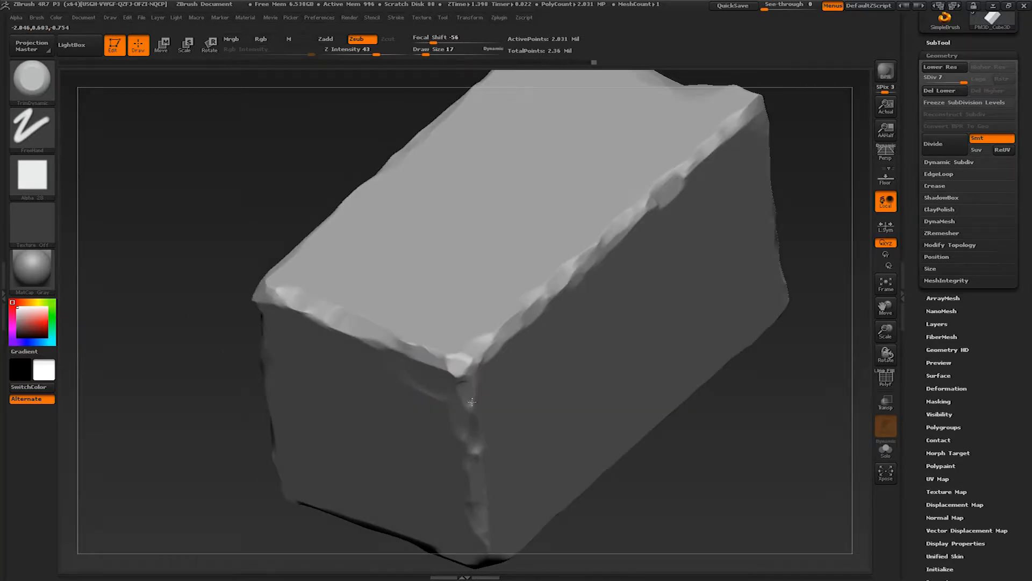
# Step: Chip the vertical end-face edge below the corner along its full length
pyautogui.moveTo(468, 405); pyautogui.dragTo(472, 408, button='right')
pyautogui.moveTo(471, 408); pyautogui.dragTo(477, 467)
pyautogui.keyDown('alt'); pyautogui.moveTo(478, 467); pyautogui.dragTo(487, 336, button='right'); pyautogui.keyUp('alt')
pyautogui.moveTo(490, 361); pyautogui.dragTo(494, 399)
pyautogui.moveTo(490, 442); pyautogui.dragTo(497, 470)
pyautogui.keyDown('alt'); pyautogui.moveTo(497, 470); pyautogui.dragTo(484, 430, button='right'); pyautogui.keyUp('alt')
pyautogui.moveTo(484, 430)
pyautogui.mouseDown(button='right')
pyautogui.moveTo(480, 444)
pyautogui.moveTo(532, 403)
pyautogui.moveTo(515, 382)
pyautogui.mouseUp(button='right')
pyautogui.keyDown('alt'); pyautogui.moveTo(466, 347); pyautogui.dragTo(515, 446, button='right'); pyautogui.keyUp('alt')
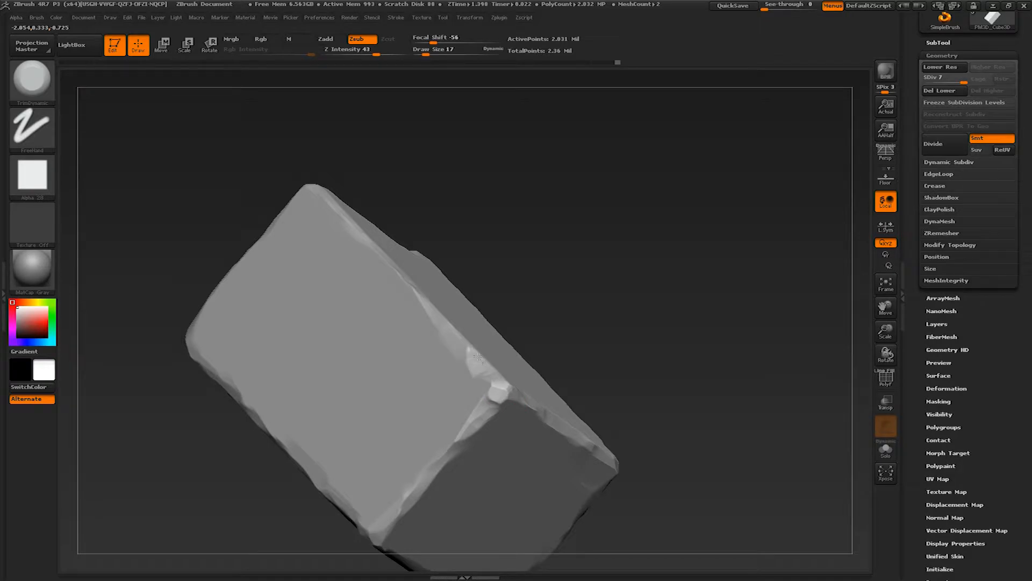
# Step: Chip the lower section of the opposite long edge starting from its end corner
pyautogui.moveTo(479, 355); pyautogui.dragTo(471, 355, button='right')
pyautogui.moveTo(465, 331); pyautogui.dragTo(463, 324)
pyautogui.keyDown('alt'); pyautogui.moveTo(462, 324); pyautogui.dragTo(487, 411, button='right'); pyautogui.keyUp('alt')
pyautogui.moveTo(490, 422); pyautogui.dragTo(471, 370)
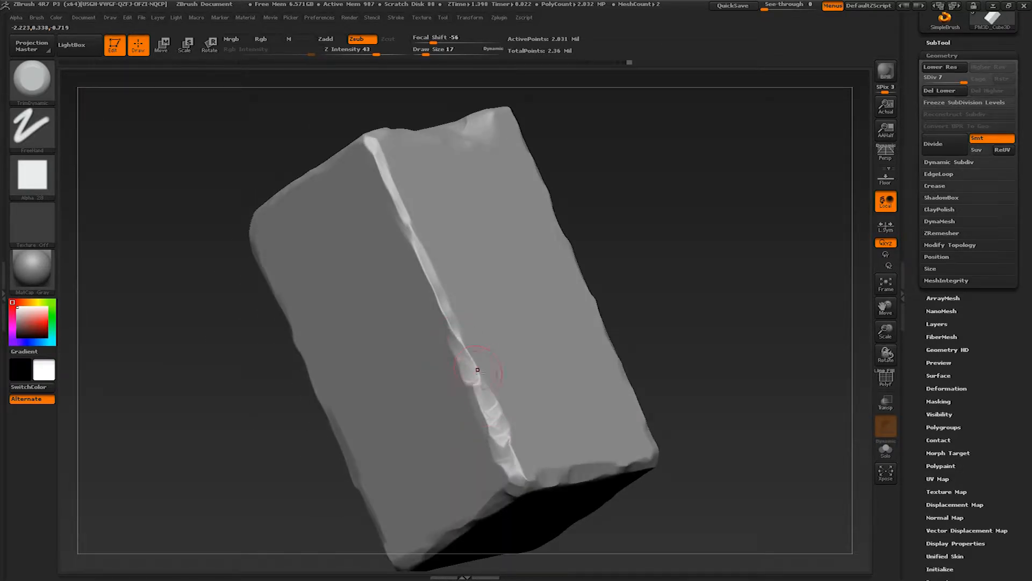
# Step: Face the brick's long side and set up the ClayBuildup brush with draw size 37
pyautogui.moveTo(461, 408)
pyautogui.mouseDown(button='right')
pyautogui.moveTo(465, 437)
pyautogui.moveTo(498, 438)
pyautogui.moveTo(456, 277)
pyautogui.moveTo(509, 404)
pyautogui.moveTo(646, 401)
pyautogui.mouseUp(button='right')
pyautogui.press('b')
pyautogui.press('c')
pyautogui.press('b')
pyautogui.press(']')
pyautogui.press(']')
pyautogui.press('s')
pyautogui.moveTo(319, 368); pyautogui.dragTo(320, 371)
pyautogui.press('v')
pyautogui.press('v')
pyautogui.press('b')
pyautogui.press('c')
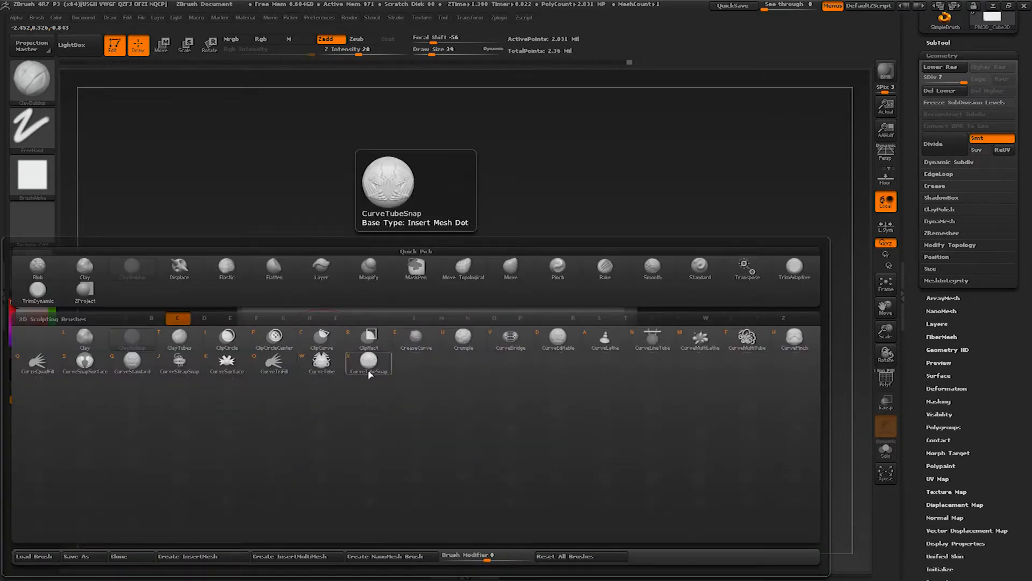
pyautogui.press('b')
pyautogui.press('s')
# Step: Lay rough ClayBuildup strokes in varied directions across the side face's left, lower and middle areas
pyautogui.moveTo(311, 330)
pyautogui.mouseDown()
pyautogui.moveTo(291, 308)
pyautogui.moveTo(302, 365)
pyautogui.mouseUp()
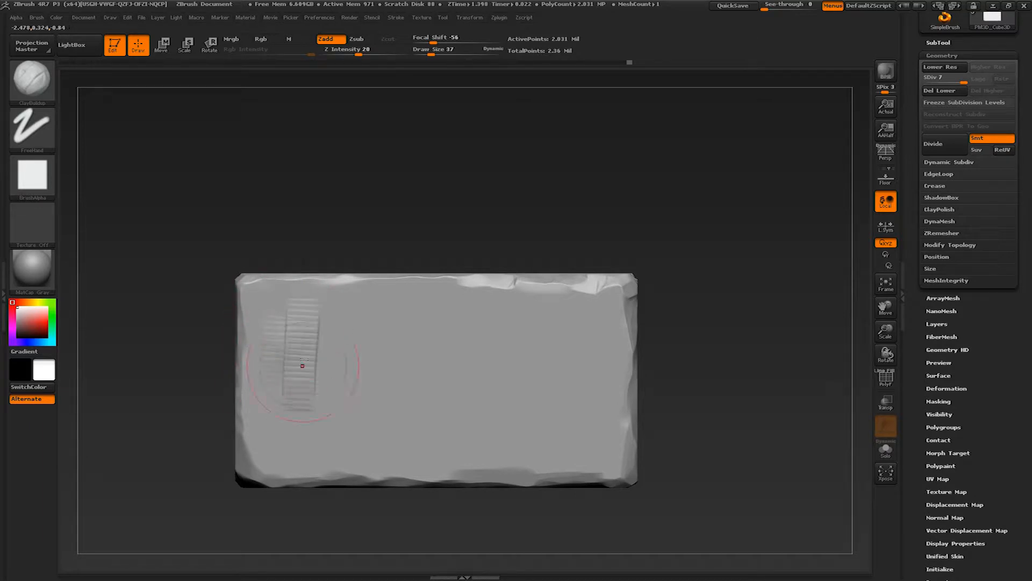
pyautogui.moveTo(400, 425); pyautogui.dragTo(434, 430)
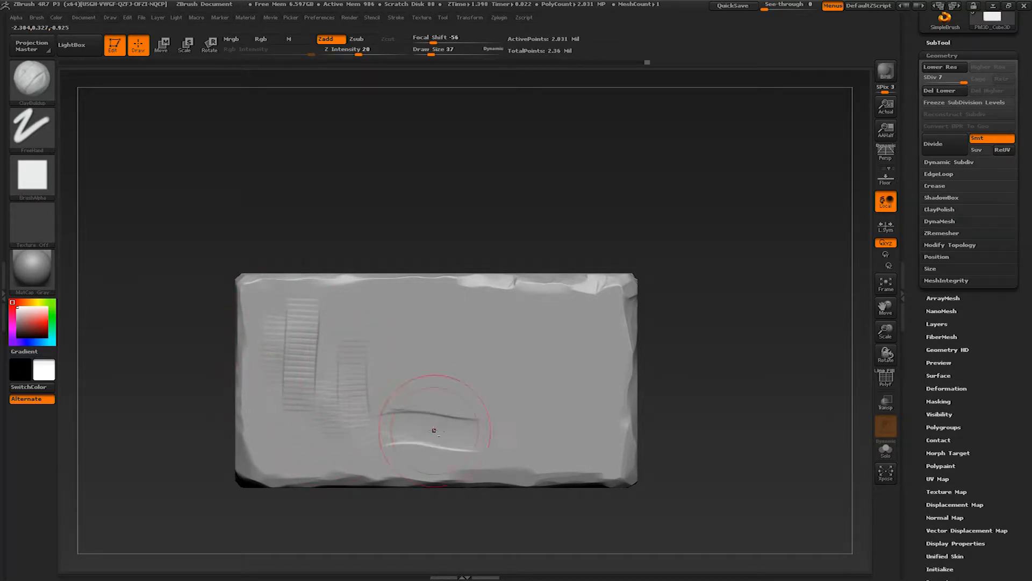
pyautogui.moveTo(416, 389); pyautogui.dragTo(434, 388)
pyautogui.moveTo(430, 371); pyautogui.dragTo(524, 416)
pyautogui.moveTo(480, 359)
pyautogui.mouseDown()
pyautogui.moveTo(539, 427)
pyautogui.moveTo(537, 451)
pyautogui.mouseUp()
pyautogui.moveTo(474, 370); pyautogui.dragTo(506, 435)
# Step: Add ClayBuildup strokes over the side face's right end and along its upper area
pyautogui.moveTo(555, 396)
pyautogui.mouseDown()
pyautogui.moveTo(591, 412)
pyautogui.moveTo(604, 453)
pyautogui.mouseUp()
pyautogui.moveTo(609, 370); pyautogui.dragTo(598, 310)
pyautogui.moveTo(607, 346)
pyautogui.mouseDown()
pyautogui.moveTo(492, 306)
pyautogui.moveTo(329, 307)
pyautogui.moveTo(478, 321)
pyautogui.mouseUp()
pyautogui.moveTo(340, 333)
pyautogui.mouseDown()
pyautogui.moveTo(506, 345)
pyautogui.moveTo(482, 366)
pyautogui.moveTo(422, 361)
pyautogui.mouseUp()
# Step: Switch to the TrimDynamic brush and flatten the ClayBuildup strokes on the left and middle areas of the long side face
pyautogui.press('b')
pyautogui.press('t')
pyautogui.press('d')
pyautogui.click(441, 51)
pyautogui.press('s')
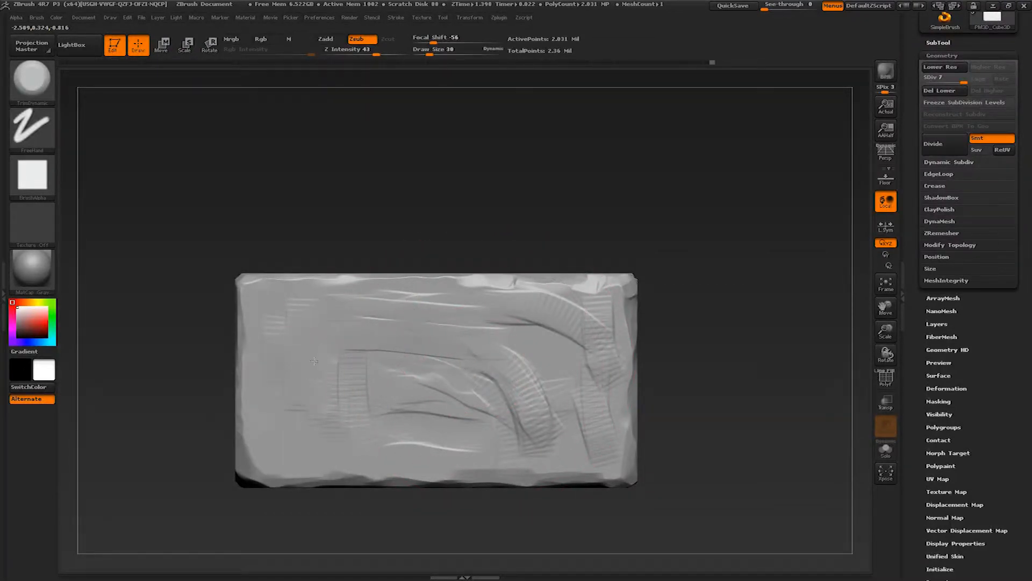
pyautogui.moveTo(385, 371)
pyautogui.mouseDown()
pyautogui.moveTo(463, 441)
pyautogui.moveTo(496, 413)
pyautogui.moveTo(491, 398)
pyautogui.mouseUp()
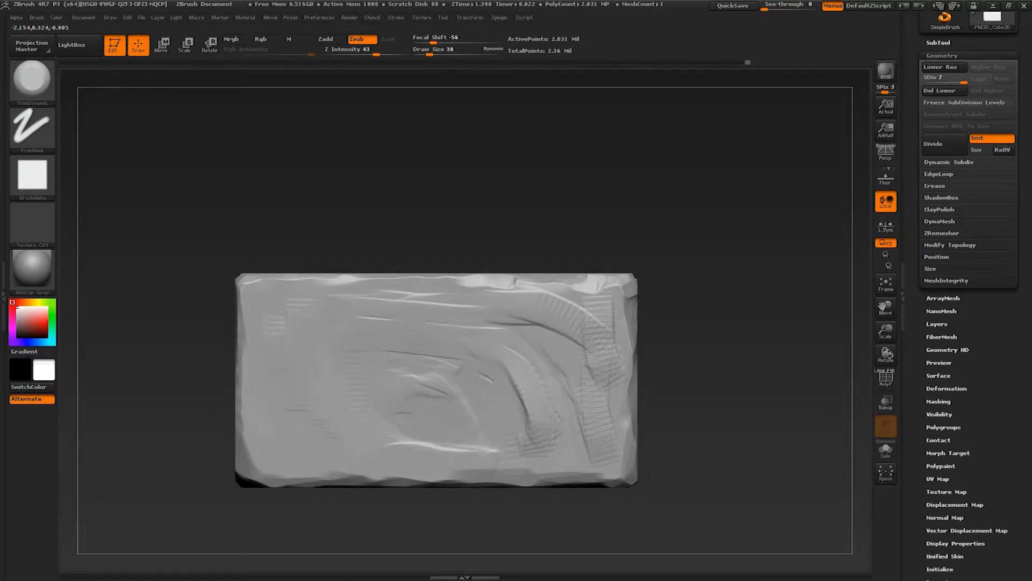
# Step: Trim down the remaining clay strokes along the side face's upper right, lower middle and right end
pyautogui.moveTo(570, 402); pyautogui.dragTo(549, 307)
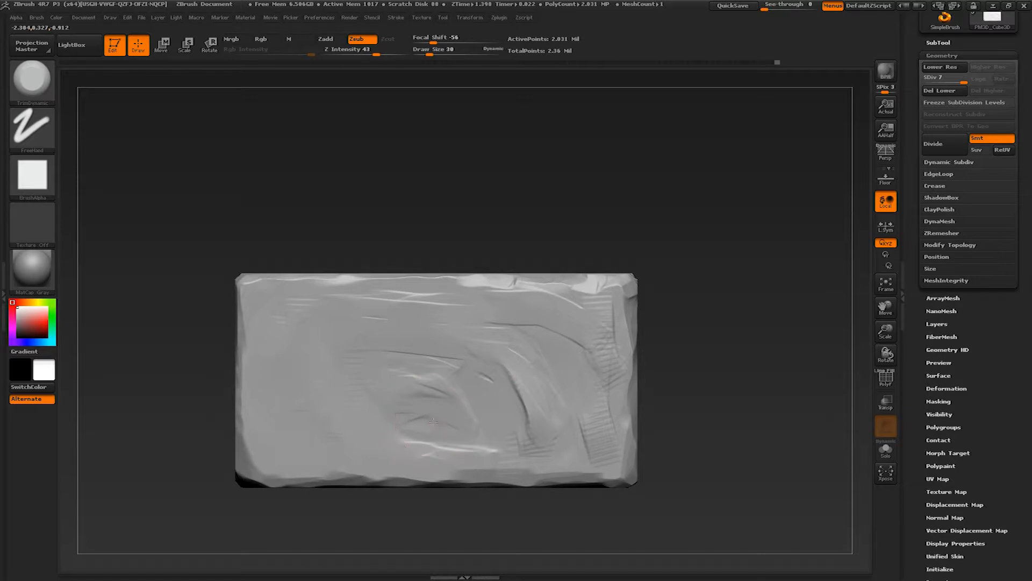
pyautogui.moveTo(439, 423)
pyautogui.mouseDown()
pyautogui.moveTo(414, 416)
pyautogui.moveTo(394, 377)
pyautogui.moveTo(377, 398)
pyautogui.mouseUp()
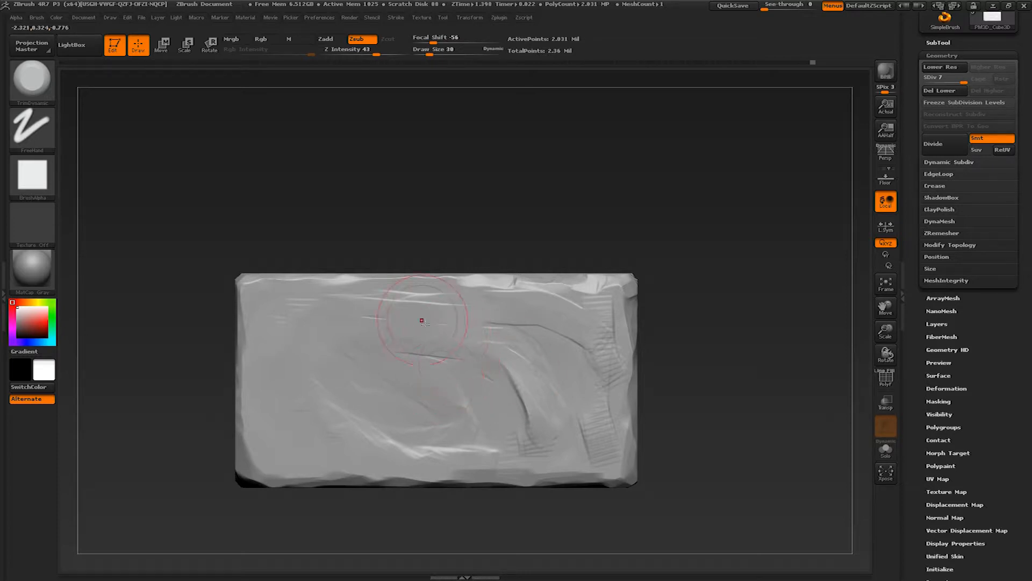
pyautogui.moveTo(448, 401)
pyautogui.mouseDown()
pyautogui.moveTo(445, 363)
pyautogui.moveTo(512, 372)
pyautogui.mouseUp()
pyautogui.moveTo(564, 427); pyautogui.dragTo(579, 389)
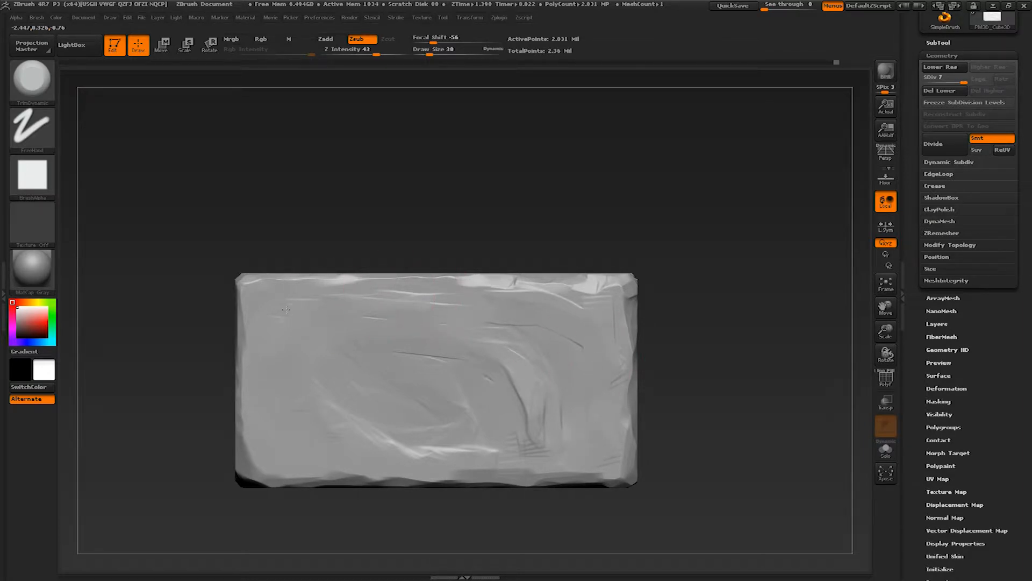
# Step: Chip the vertical edge at the side face's right end using TrimDynamic with draw size 15
pyautogui.moveTo(351, 431)
pyautogui.keyDown('ctrl'); pyautogui.mouseDown(button='right')
pyautogui.moveTo(389, 387)
pyautogui.moveTo(378, 350)
pyautogui.mouseUp(button='right'); pyautogui.keyUp('ctrl')
pyautogui.moveTo(438, 457)
pyautogui.keyDown('ctrl'); pyautogui.mouseDown(button='right')
pyautogui.moveTo(424, 378)
pyautogui.moveTo(481, 474)
pyautogui.mouseUp(button='right'); pyautogui.keyUp('ctrl')
pyautogui.moveTo(505, 381)
pyautogui.mouseDown(button='right')
pyautogui.moveTo(441, 388)
pyautogui.moveTo(523, 403)
pyautogui.moveTo(580, 398)
pyautogui.mouseUp(button='right')
pyautogui.press('s')
pyautogui.press('s')
pyautogui.moveTo(534, 396); pyautogui.dragTo(521, 355)
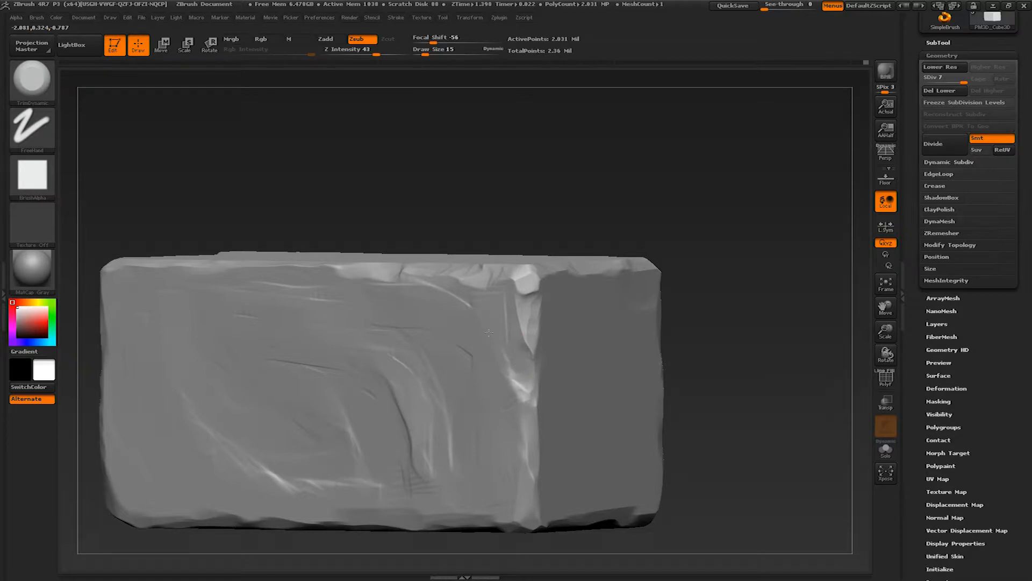
# Step: Switch to the Move brush and nudge the long side face from several angles to make its surface uneven
pyautogui.moveTo(461, 301)
pyautogui.mouseDown(button='right')
pyautogui.moveTo(484, 318)
pyautogui.moveTo(457, 362)
pyautogui.moveTo(514, 387)
pyautogui.mouseUp(button='right')
pyautogui.press('b')
pyautogui.press('Escape')
pyautogui.press('b')
pyautogui.press('m')
pyautogui.press('v')
pyautogui.press('s')
pyautogui.moveTo(456, 362); pyautogui.dragTo(473, 363)
pyautogui.moveTo(473, 366); pyautogui.dragTo(410, 382, button='right')
pyautogui.press('s')
pyautogui.moveTo(410, 383); pyautogui.dragTo(403, 383)
pyautogui.moveTo(403, 383); pyautogui.dragTo(435, 386, button='right')
pyautogui.press('s')
pyautogui.moveTo(400, 387); pyautogui.dragTo(417, 391)
pyautogui.moveTo(413, 391); pyautogui.dragTo(429, 392, button='right')
pyautogui.moveTo(336, 374)
pyautogui.mouseDown(button='right')
pyautogui.moveTo(350, 369)
pyautogui.moveTo(321, 369)
pyautogui.moveTo(401, 391)
pyautogui.mouseUp(button='right')
# Step: Return to TrimDynamic with draw size 26 and plane the left and lower-left areas of the long side face
pyautogui.press('b')
pyautogui.press('t')
pyautogui.press('d')
pyautogui.press('s')
pyautogui.moveTo(402, 392); pyautogui.dragTo(392, 391)
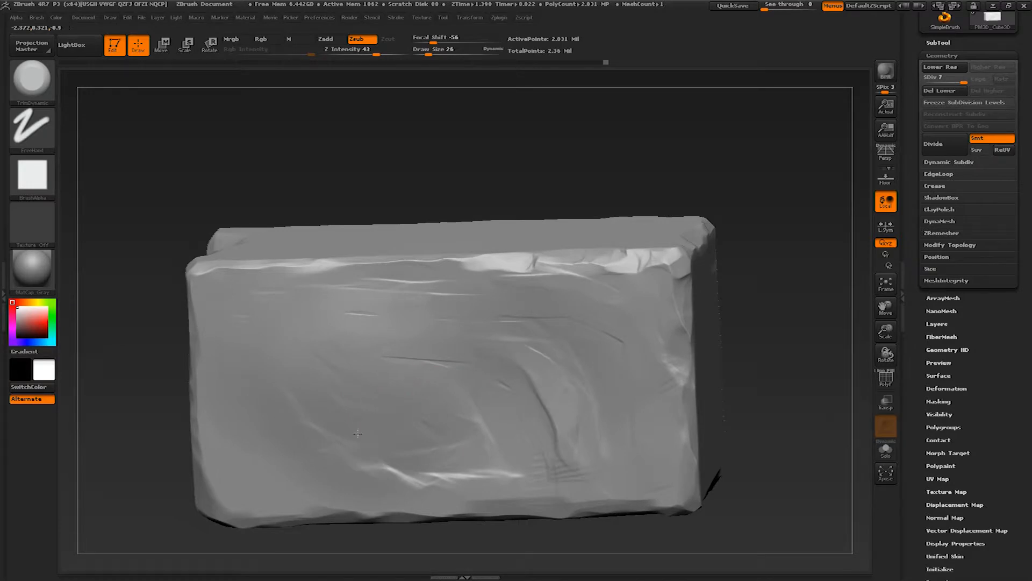
pyautogui.moveTo(346, 426); pyautogui.dragTo(322, 397, button='right')
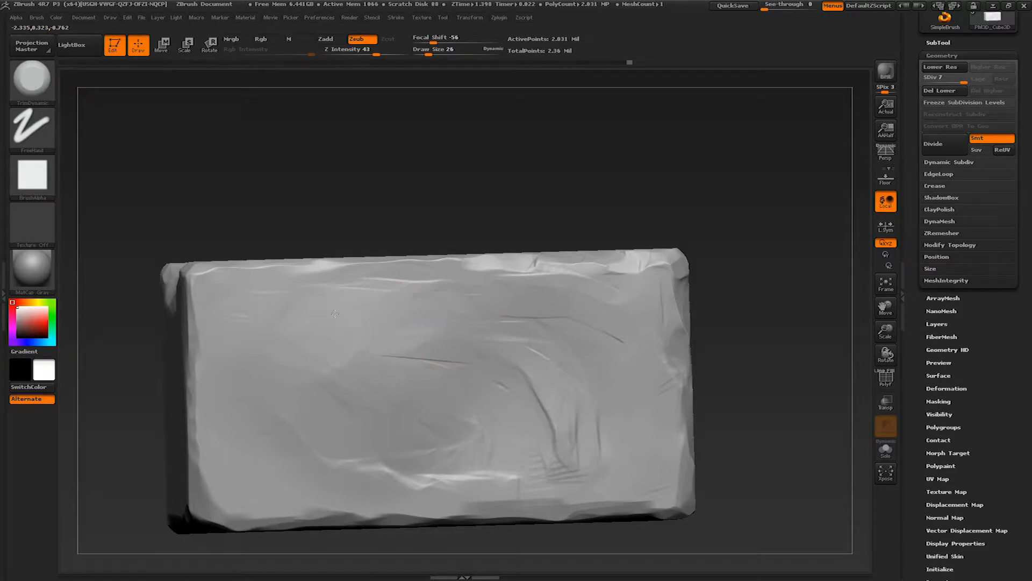
pyautogui.moveTo(464, 294); pyautogui.dragTo(433, 297, button='right')
pyautogui.moveTo(283, 453); pyautogui.dragTo(271, 427)
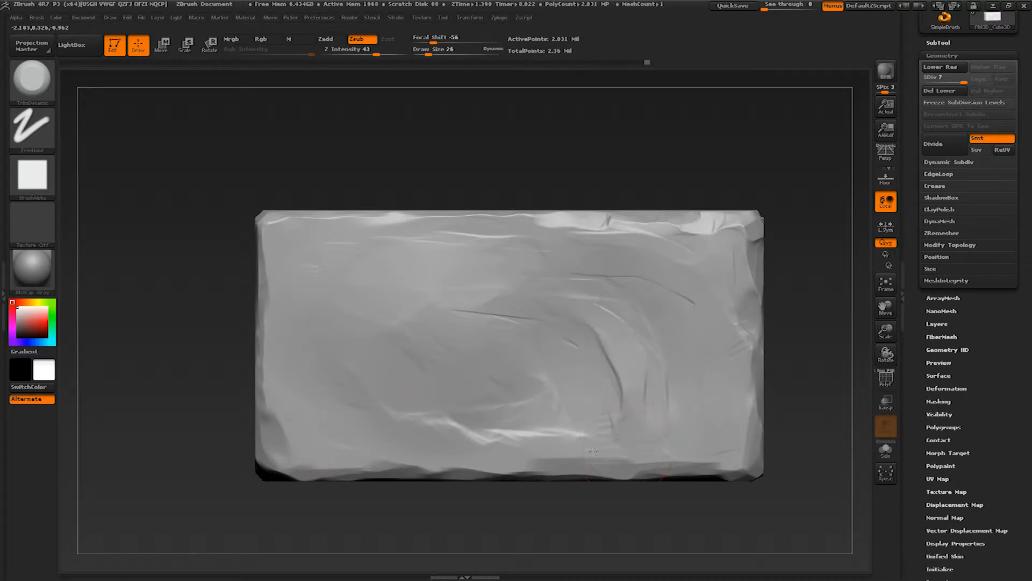
# Step: Trim the curved ridge on the right half of the side face with draw size 9
pyautogui.moveTo(544, 457); pyautogui.dragTo(548, 455)
pyautogui.press('s')
pyautogui.moveTo(592, 392); pyautogui.dragTo(587, 393)
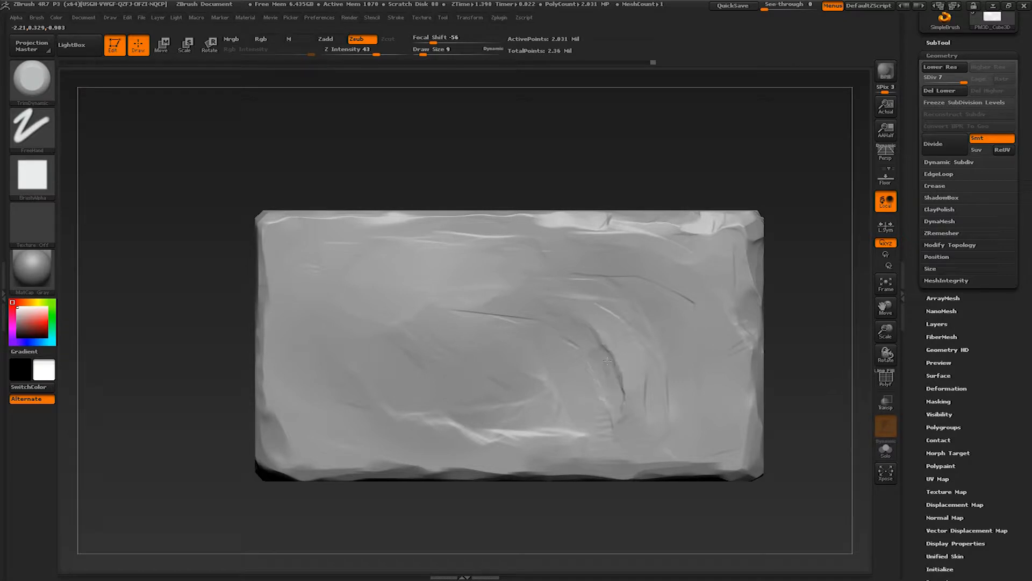
pyautogui.moveTo(608, 368); pyautogui.dragTo(623, 371)
pyautogui.moveTo(581, 374)
pyautogui.mouseDown(button='right')
pyautogui.moveTo(622, 376)
pyautogui.moveTo(586, 382)
pyautogui.mouseUp(button='right')
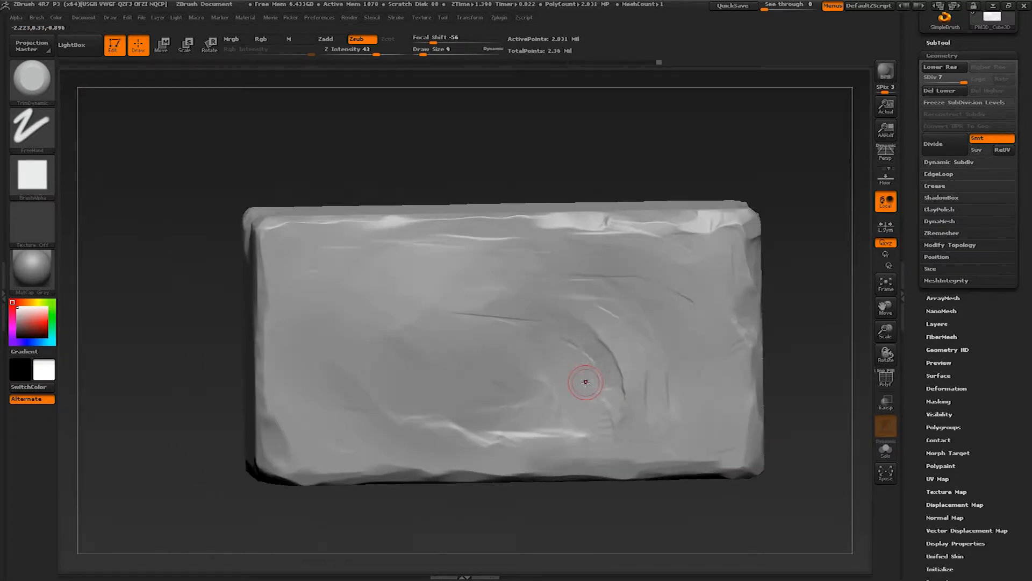
# Step: Switch to ClayBuildup and add clay beside the curved ridge on the side face
pyautogui.press('b')
pyautogui.press('c')
pyautogui.press('b')
pyautogui.moveTo(591, 367)
pyautogui.mouseDown()
pyautogui.moveTo(599, 387)
pyautogui.moveTo(597, 373)
pyautogui.mouseUp()
# Step: Trim the fresh clay around the curved ridge into a worn hollow using TrimDynamic with draw size 20
pyautogui.press('b')
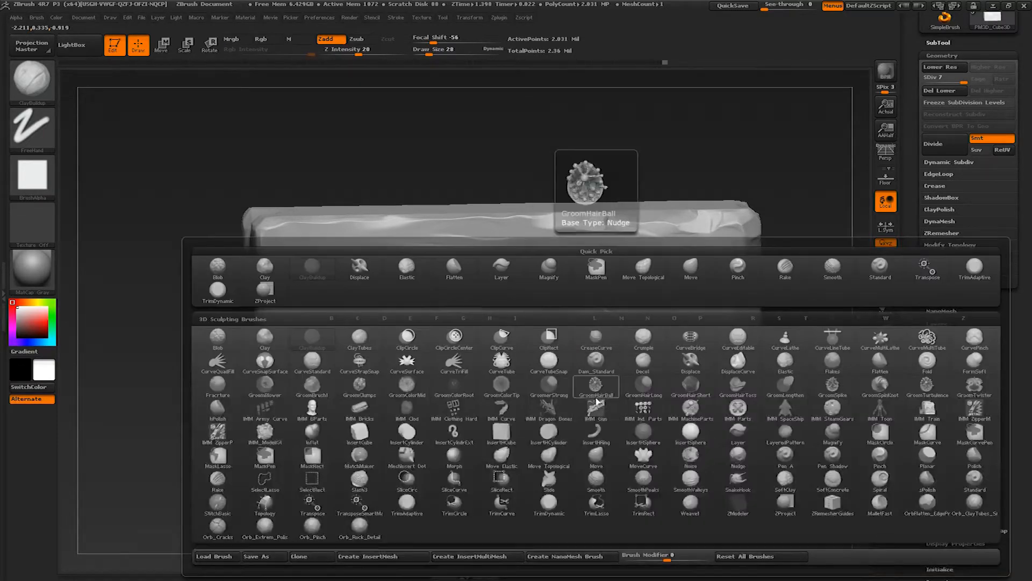
pyautogui.press('t')
pyautogui.press('d')
pyautogui.press('s')
pyautogui.moveTo(626, 385); pyautogui.dragTo(621, 386)
pyautogui.moveTo(608, 347)
pyautogui.mouseDown()
pyautogui.moveTo(635, 382)
pyautogui.moveTo(657, 388)
pyautogui.moveTo(623, 337)
pyautogui.mouseUp()
pyautogui.press('s')
pyautogui.press('s')
pyautogui.moveTo(578, 367); pyautogui.dragTo(593, 405)
pyautogui.moveTo(607, 352); pyautogui.dragTo(630, 419)
pyautogui.moveTo(595, 383)
pyautogui.mouseDown()
pyautogui.moveTo(618, 430)
pyautogui.moveTo(605, 433)
pyautogui.moveTo(611, 438)
pyautogui.moveTo(574, 338)
pyautogui.mouseUp()
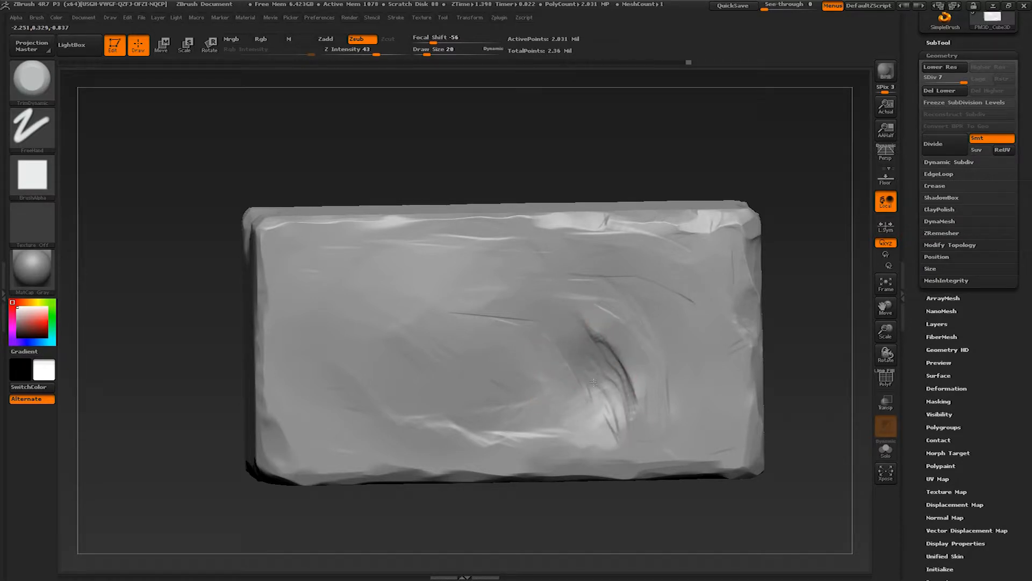
pyautogui.moveTo(580, 379)
pyautogui.mouseDown()
pyautogui.moveTo(618, 427)
pyautogui.moveTo(601, 369)
pyautogui.moveTo(633, 369)
pyautogui.mouseUp()
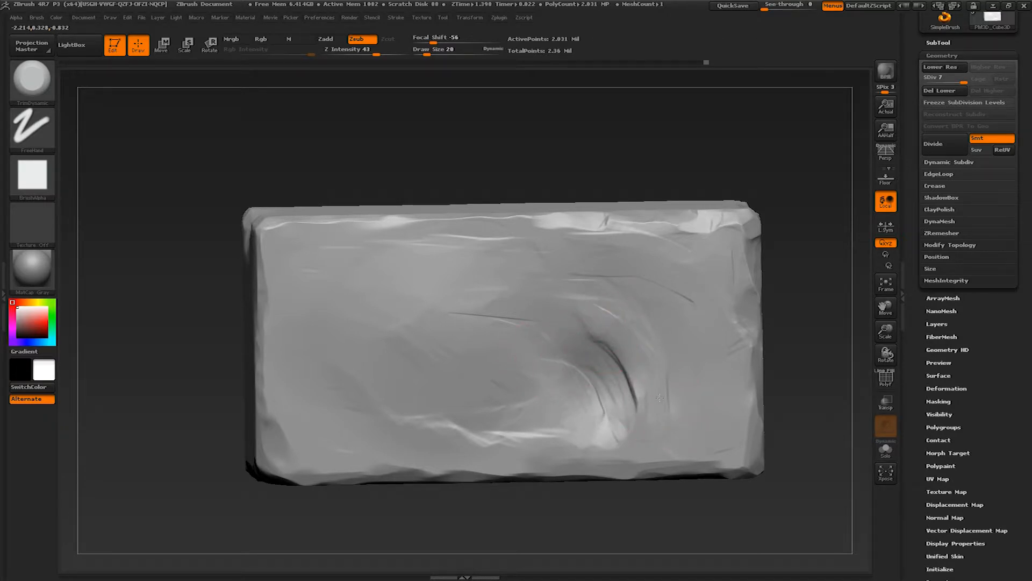
# Step: Face the brick's square end and push its surface slightly uneven with the Move brush at draw size 30
pyautogui.keyDown('ctrl'); pyautogui.moveTo(567, 275); pyautogui.dragTo(597, 255, button='right'); pyautogui.keyUp('ctrl')
pyautogui.moveTo(479, 305); pyautogui.dragTo(437, 362, button='right')
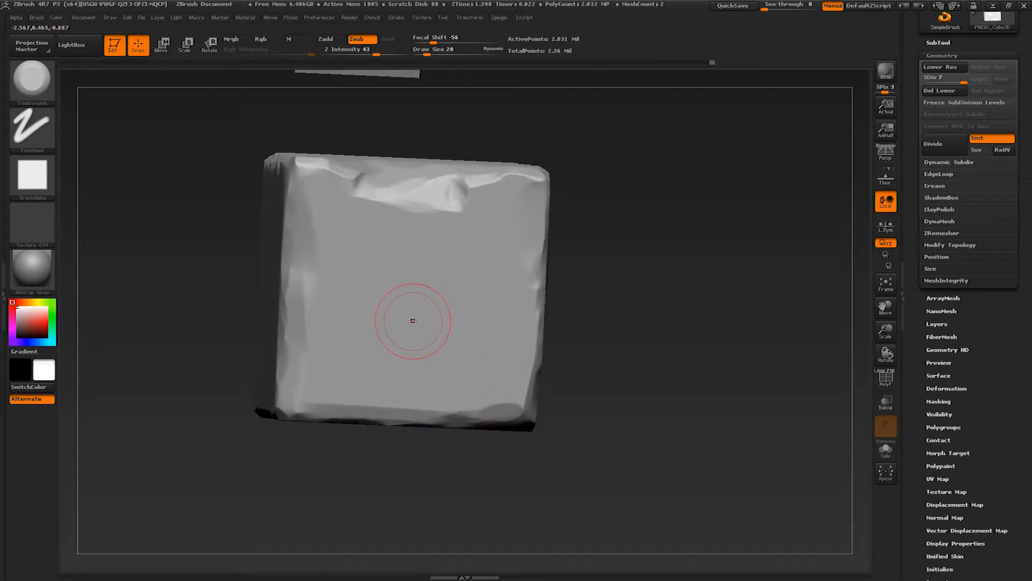
pyautogui.press('b')
pyautogui.press('m')
pyautogui.press('v')
pyautogui.press('s')
pyautogui.moveTo(420, 324)
pyautogui.mouseDown()
pyautogui.moveTo(429, 325)
pyautogui.moveTo(402, 314)
pyautogui.mouseUp()
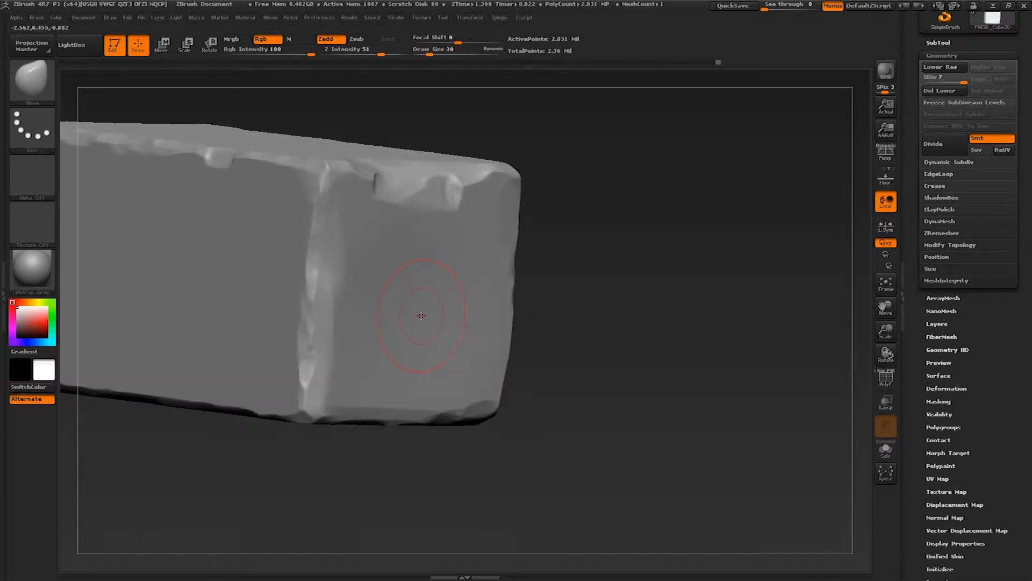
pyautogui.press('b')
pyautogui.press('r')
pyautogui.press('a')
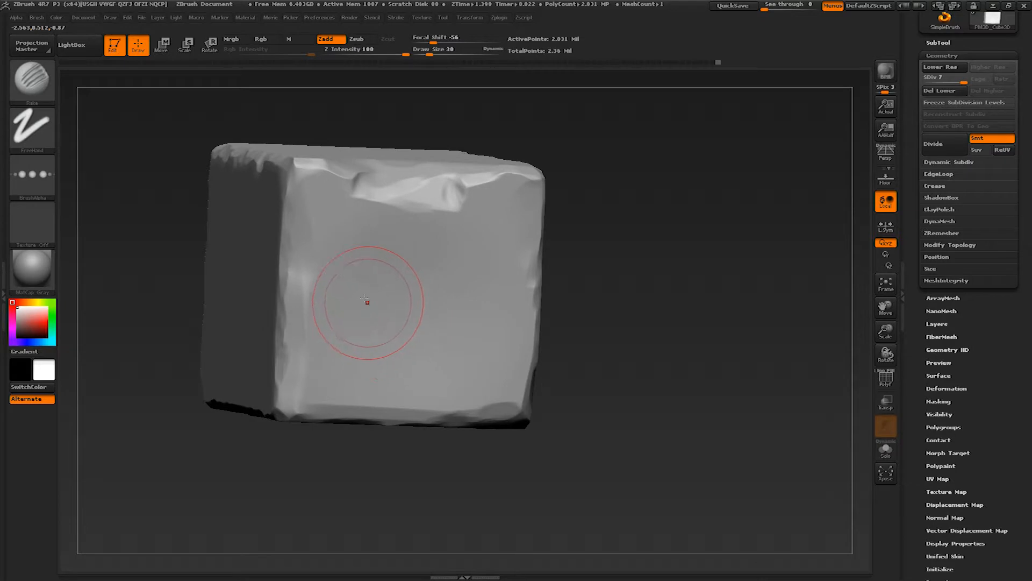
# Step: Cut shallow facets across the middle and upper end face using TrimDynamic with draw size 26 and focal shift -100
pyautogui.press('b')
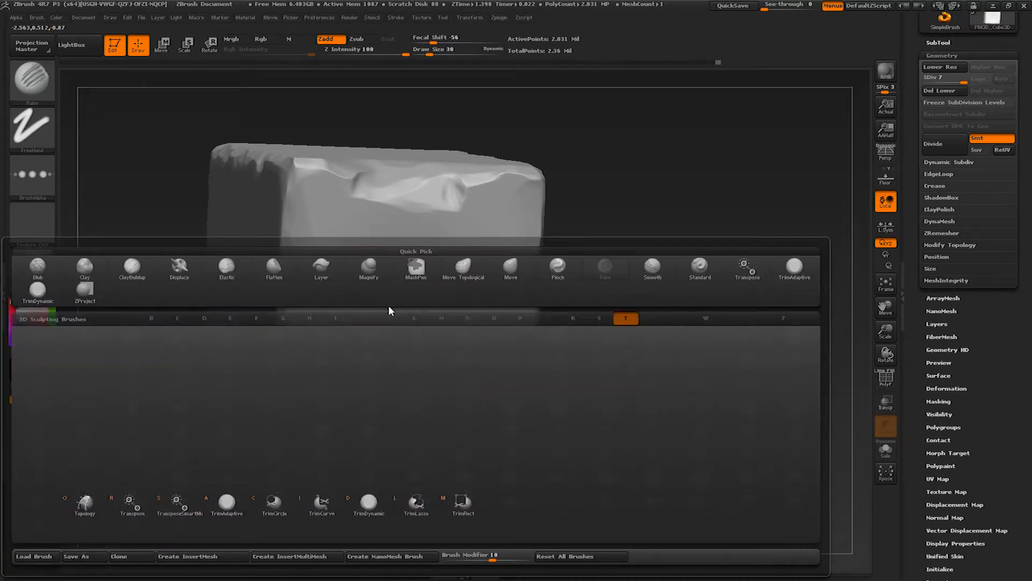
pyautogui.press('t')
pyautogui.press('d')
pyautogui.press('s')
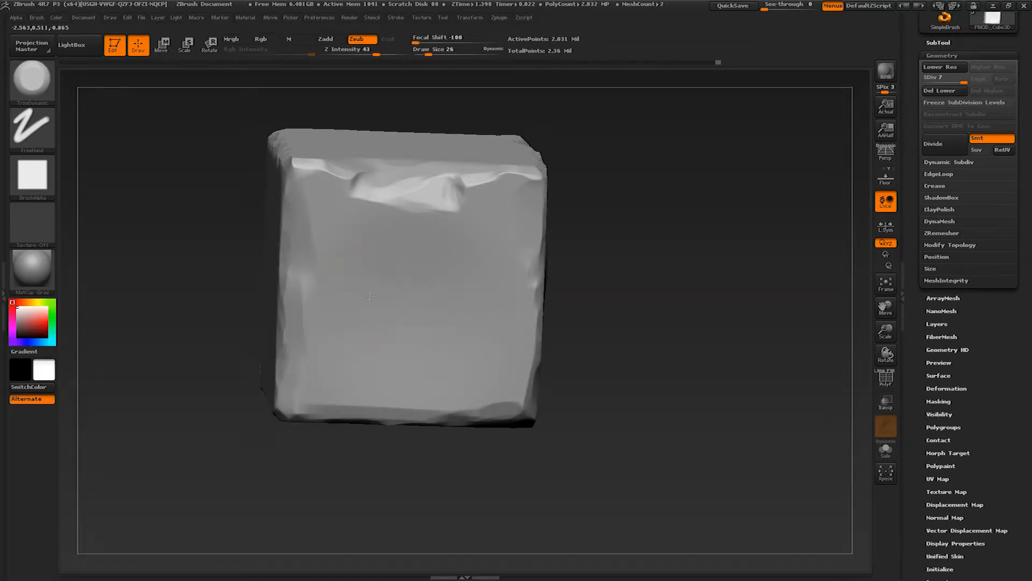
pyautogui.moveTo(448, 286); pyautogui.dragTo(473, 263)
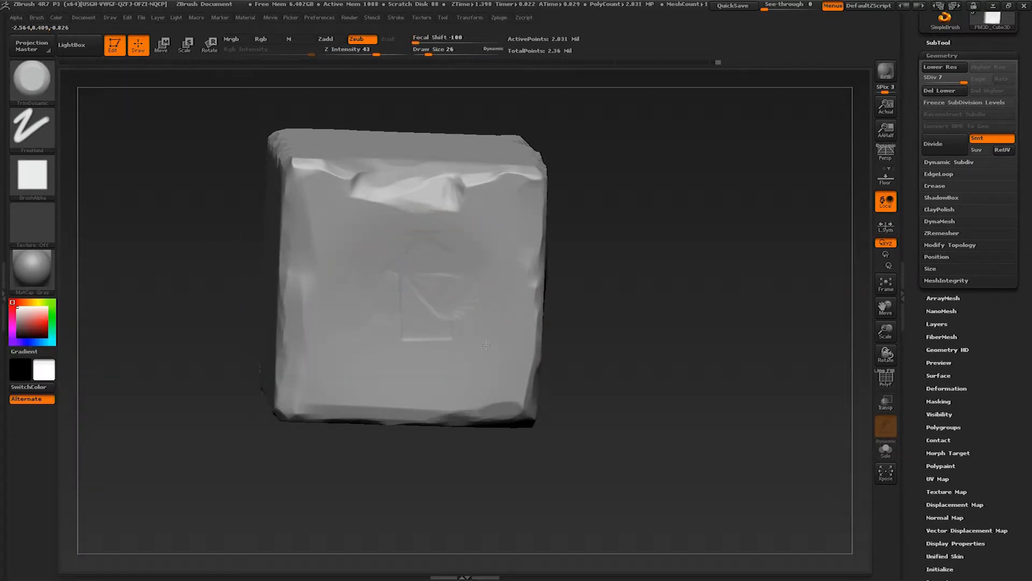
pyautogui.moveTo(415, 42); pyautogui.dragTo(458, 42)
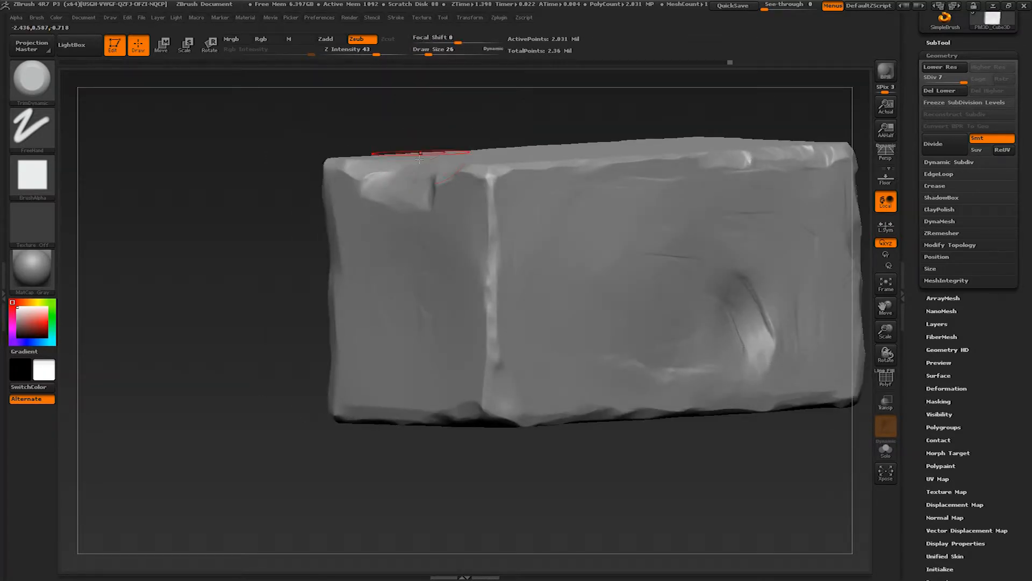
pyautogui.keyDown('shift'); pyautogui.moveTo(422, 126); pyautogui.dragTo(473, 116); pyautogui.keyUp('shift')
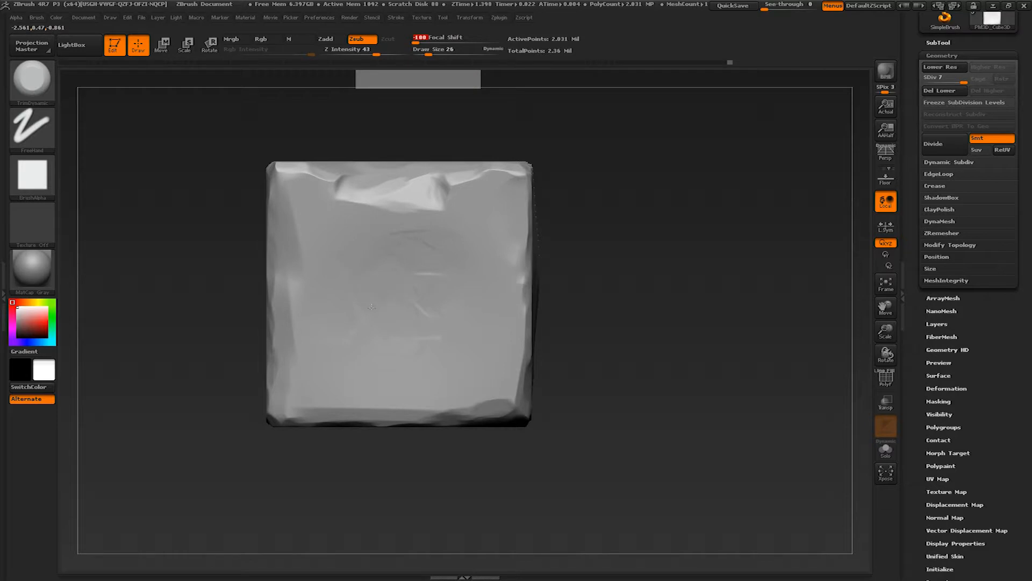
pyautogui.moveTo(413, 241)
pyautogui.mouseDown()
pyautogui.moveTo(454, 223)
pyautogui.moveTo(303, 194)
pyautogui.mouseUp()
# Step: Chip the left vertical edge of the end face down to its lower corner using draw size 19
pyautogui.press('s')
pyautogui.moveTo(306, 216)
pyautogui.mouseDown(button='right')
pyautogui.moveTo(289, 235)
pyautogui.moveTo(302, 273)
pyautogui.mouseUp(button='right')
pyautogui.moveTo(297, 319); pyautogui.dragTo(312, 316, button='right')
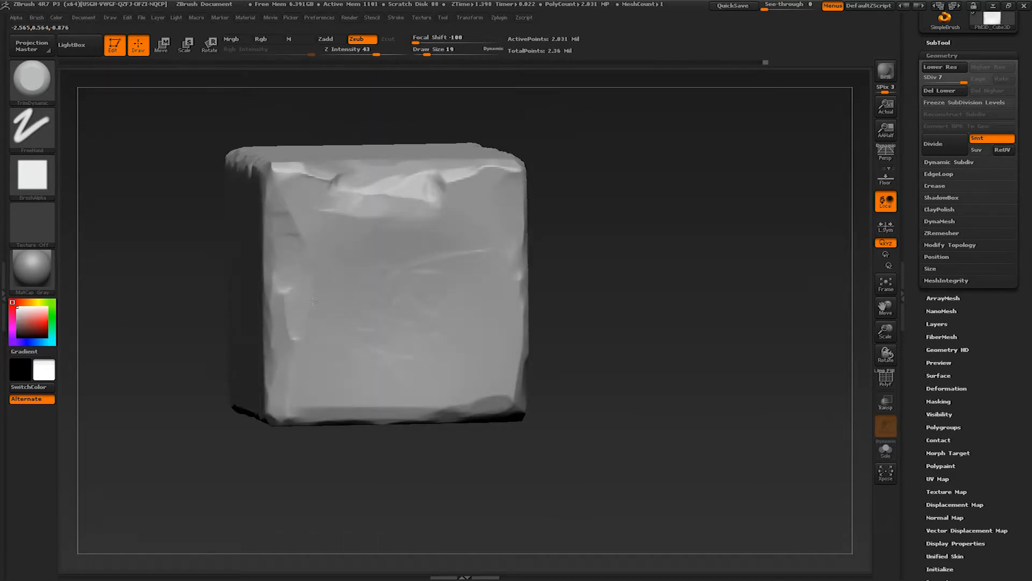
pyautogui.moveTo(303, 322); pyautogui.dragTo(294, 359)
pyautogui.moveTo(282, 359)
pyautogui.mouseDown(button='right')
pyautogui.moveTo(295, 350)
pyautogui.moveTo(284, 413)
pyautogui.moveTo(289, 398)
pyautogui.mouseUp(button='right')
pyautogui.moveTo(297, 430); pyautogui.dragTo(315, 434)
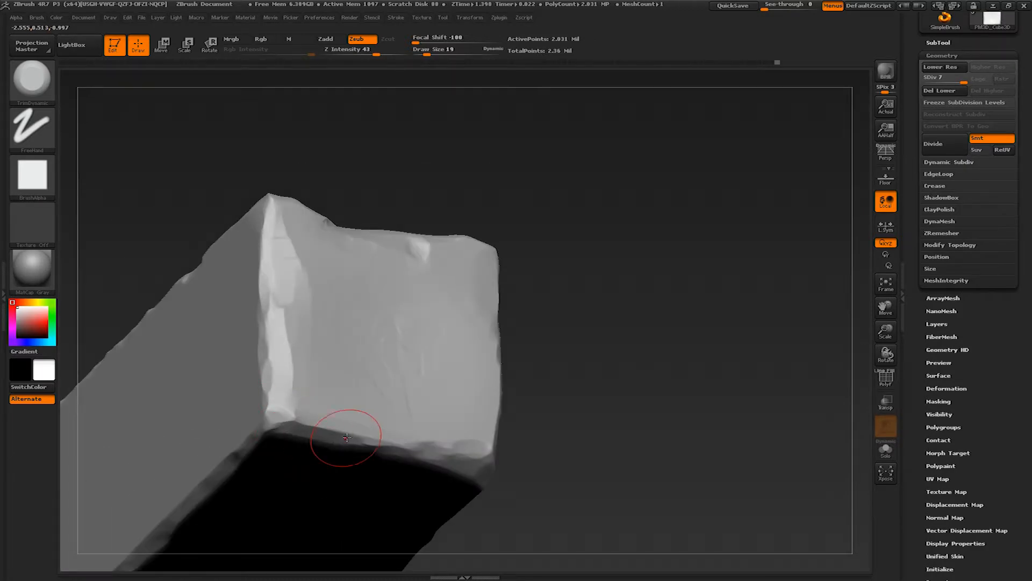
# Step: Chip small notches along the lower edge of the end face with a smaller TrimDynamic brush
pyautogui.moveTo(345, 437); pyautogui.dragTo(342, 430, button='right')
pyautogui.press('[')
pyautogui.moveTo(341, 430); pyautogui.dragTo(340, 432)
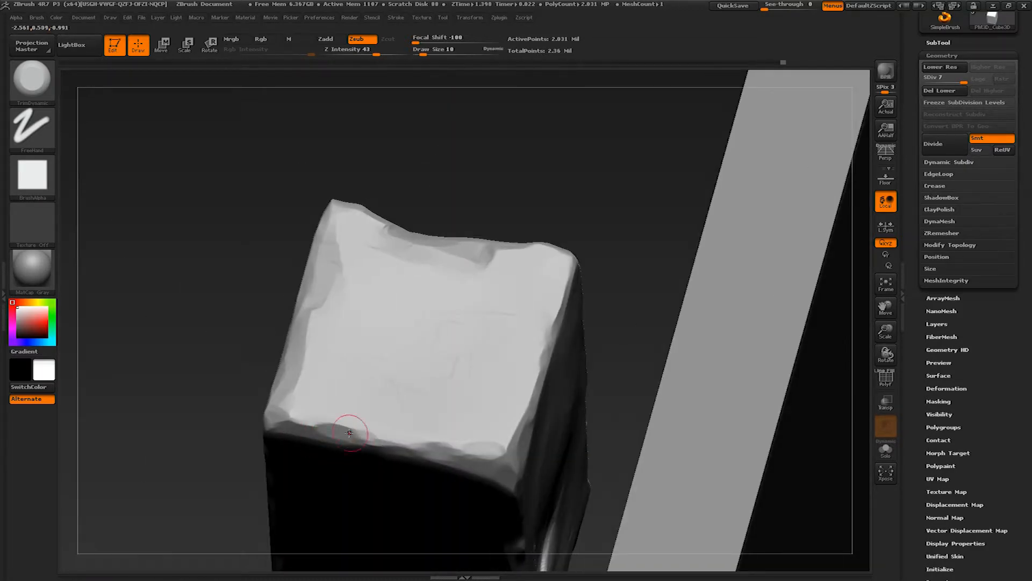
pyautogui.moveTo(334, 430)
pyautogui.mouseDown(button='right')
pyautogui.moveTo(370, 428)
pyautogui.moveTo(350, 422)
pyautogui.mouseUp(button='right')
pyautogui.moveTo(385, 426); pyautogui.dragTo(392, 426)
# Step: Enlarge TrimDynamic to draw size 32 and trim the middle of the end face
pyautogui.moveTo(392, 427); pyautogui.dragTo(390, 398, button='right')
pyautogui.press('space')
pyautogui.moveTo(394, 399)
pyautogui.mouseDown()
pyautogui.moveTo(426, 398)
pyautogui.moveTo(456, 369)
pyautogui.moveTo(447, 368)
pyautogui.mouseUp()
pyautogui.press('s')
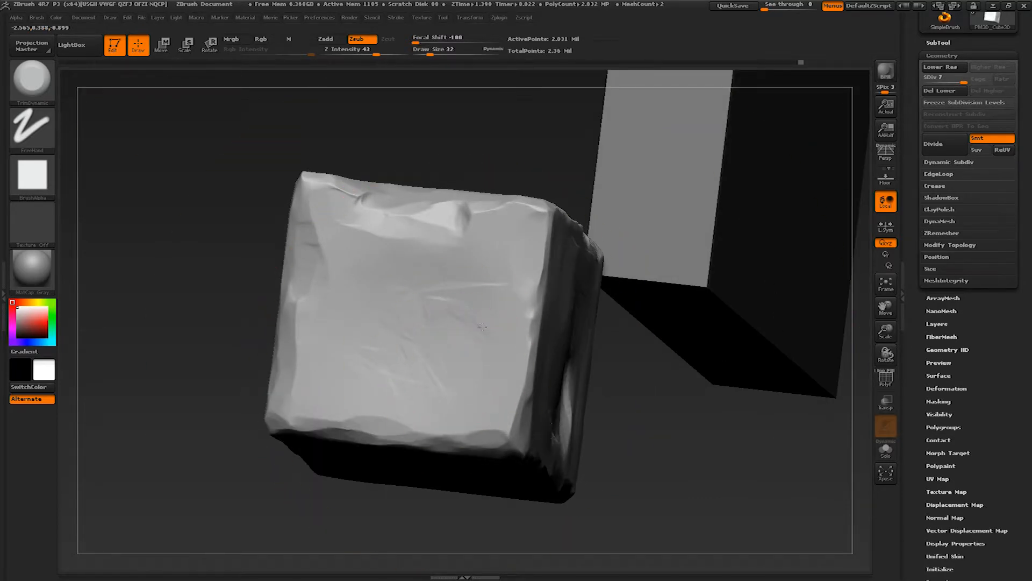
# Step: Face the untouched long side and lay rough ClayBuildup strokes in varied directions across it with draw size 32
pyautogui.moveTo(467, 241)
pyautogui.mouseDown(button='right')
pyautogui.moveTo(451, 333)
pyautogui.moveTo(471, 323)
pyautogui.moveTo(492, 365)
pyautogui.moveTo(437, 357)
pyautogui.moveTo(415, 307)
pyautogui.mouseUp(button='right')
pyautogui.press('b')
pyautogui.press('c')
pyautogui.press('b')
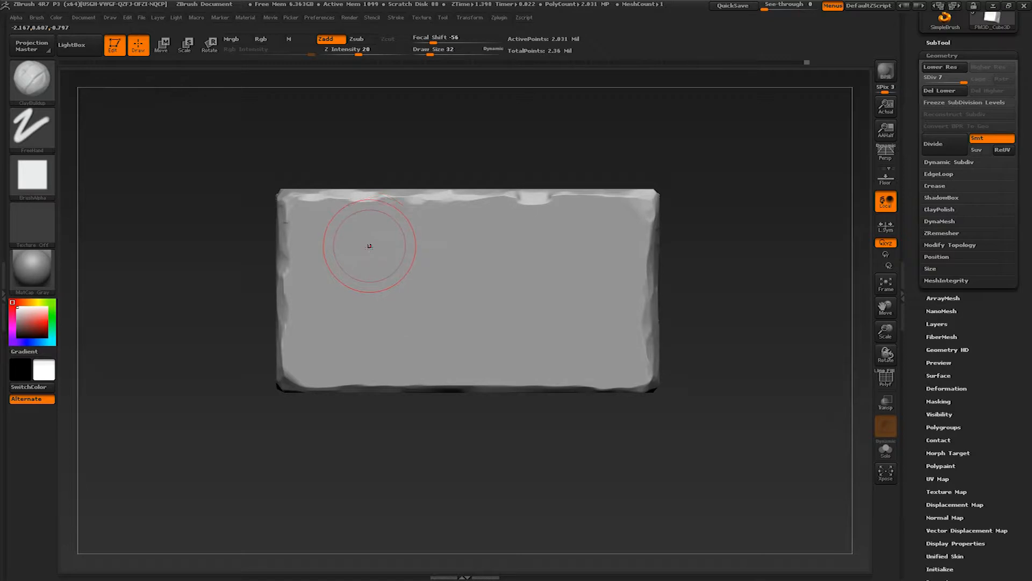
pyautogui.moveTo(379, 250); pyautogui.dragTo(383, 323)
pyautogui.moveTo(473, 250); pyautogui.dragTo(453, 317)
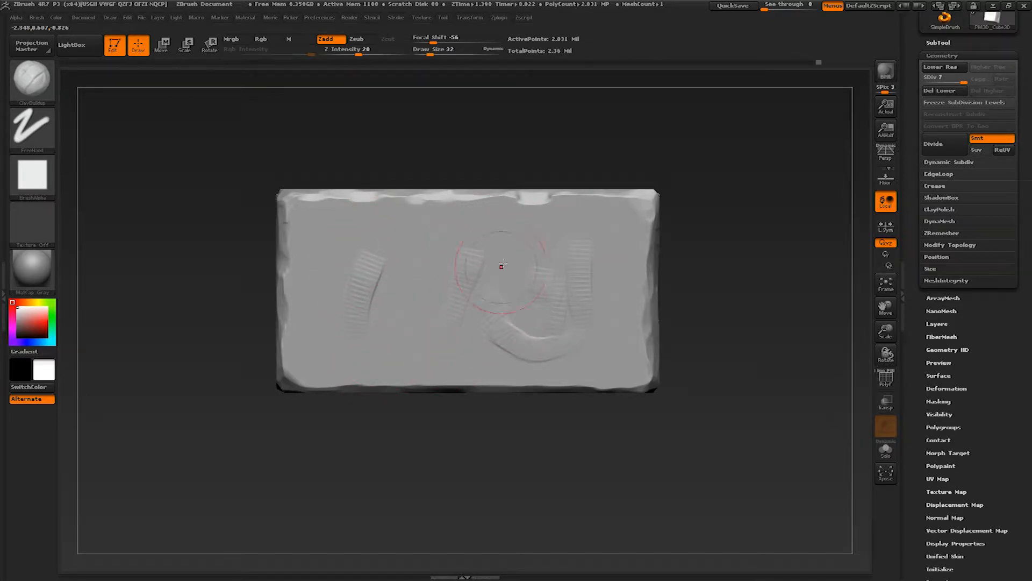
pyautogui.moveTo(572, 289)
pyautogui.mouseDown()
pyautogui.moveTo(592, 270)
pyautogui.moveTo(543, 344)
pyautogui.moveTo(376, 292)
pyautogui.moveTo(344, 266)
pyautogui.moveTo(376, 232)
pyautogui.moveTo(602, 258)
pyautogui.mouseUp()
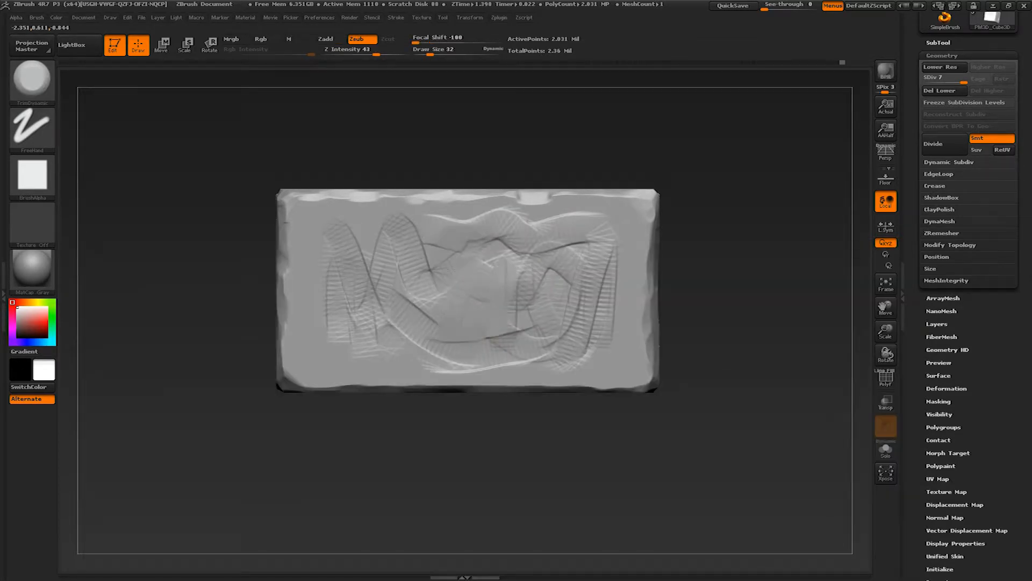
# Step: Flatten the clay strokes in the middle, upper and right areas of this long side with TrimDynamic
pyautogui.moveTo(586, 217); pyautogui.dragTo(516, 207)
pyautogui.moveTo(583, 271)
pyautogui.mouseDown()
pyautogui.moveTo(572, 339)
pyautogui.moveTo(494, 371)
pyautogui.mouseUp()
pyautogui.press('[')
pyautogui.press('[')
pyautogui.moveTo(510, 243); pyautogui.dragTo(483, 249)
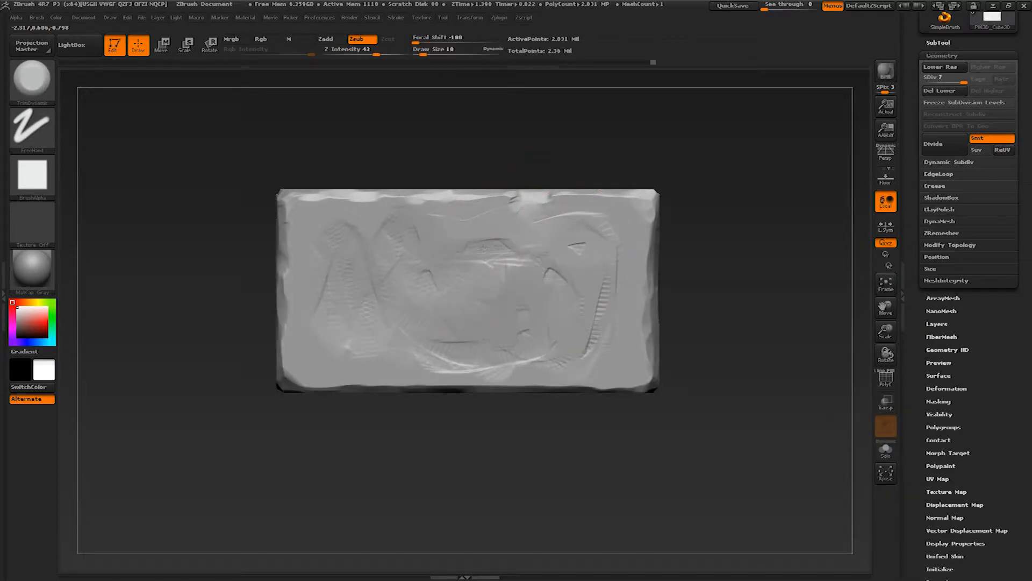
# Step: Chip the long side's lower-left edge and trim the leftover clay ridges across its face with draw size 20
pyautogui.moveTo(301, 385); pyautogui.dragTo(363, 383)
pyautogui.moveTo(344, 457)
pyautogui.mouseDown()
pyautogui.moveTo(387, 430)
pyautogui.moveTo(355, 478)
pyautogui.mouseUp()
pyautogui.moveTo(438, 376); pyautogui.dragTo(489, 371)
pyautogui.moveTo(440, 347); pyautogui.dragTo(485, 350)
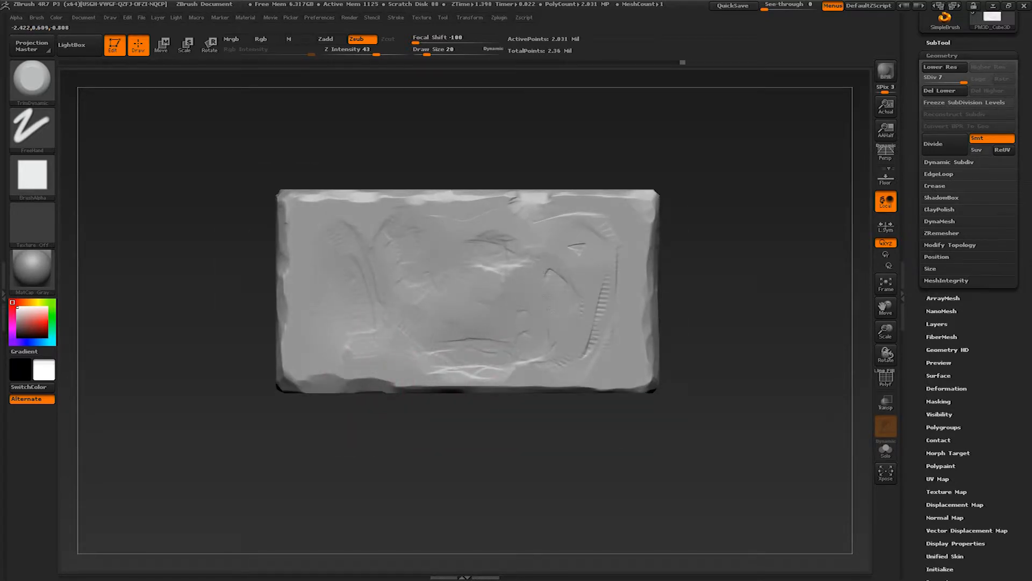
pyautogui.moveTo(393, 390); pyautogui.dragTo(451, 387)
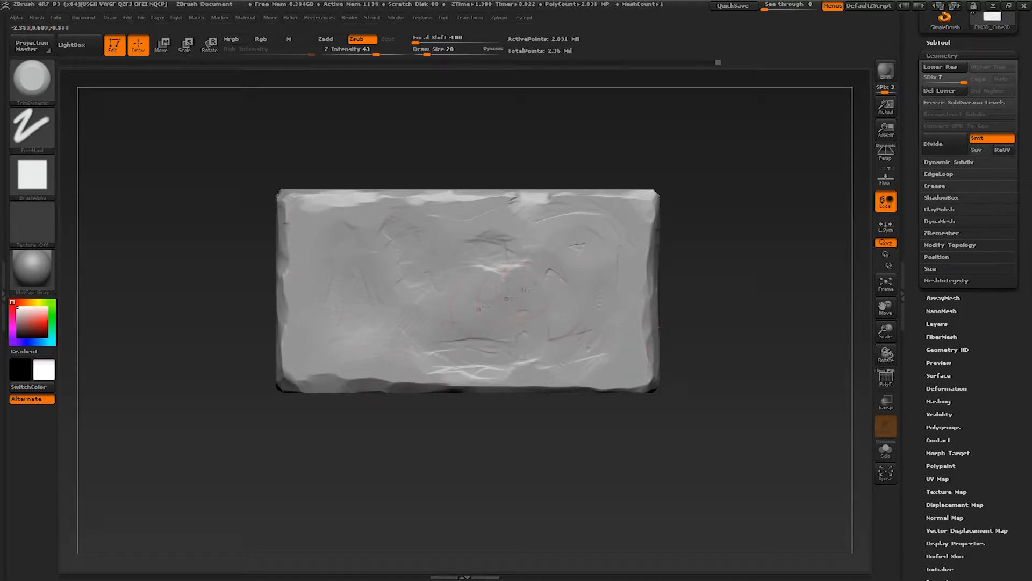
pyautogui.moveTo(446, 356); pyautogui.dragTo(538, 355)
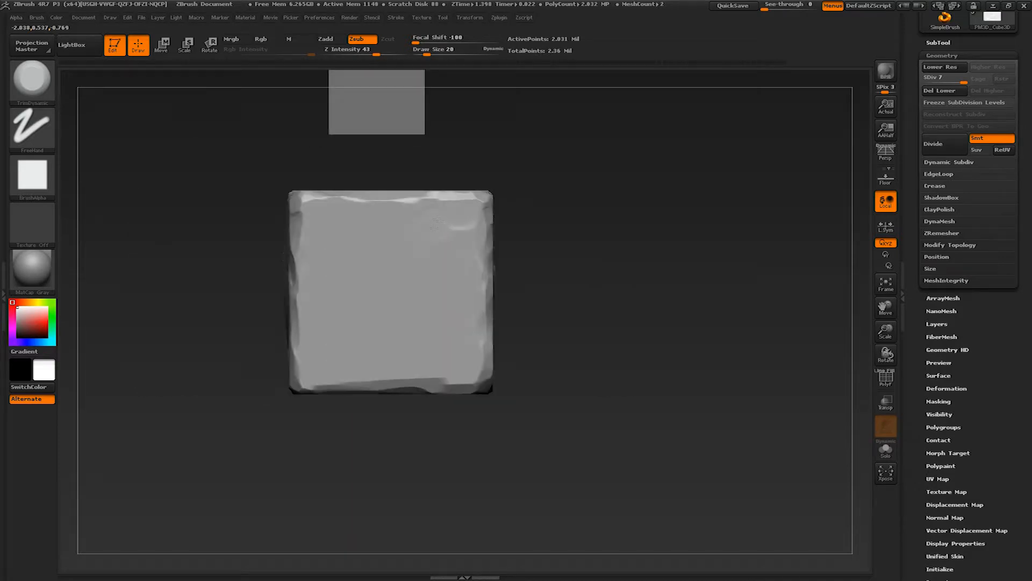
# Step: Face the brick's opposite square end and add diagonal ClayBuildup strokes across it
pyautogui.press('b')
pyautogui.press('c')
pyautogui.press('b')
pyautogui.press('b')
pyautogui.moveTo(424, 299)
pyautogui.mouseDown()
pyautogui.moveTo(371, 336)
pyautogui.moveTo(422, 272)
pyautogui.mouseUp()
# Step: Trim the diagonal clay strokes on this end face using TrimDynamic with draw size 20
pyautogui.press('t')
pyautogui.press('d')
pyautogui.moveTo(384, 336); pyautogui.dragTo(435, 285)
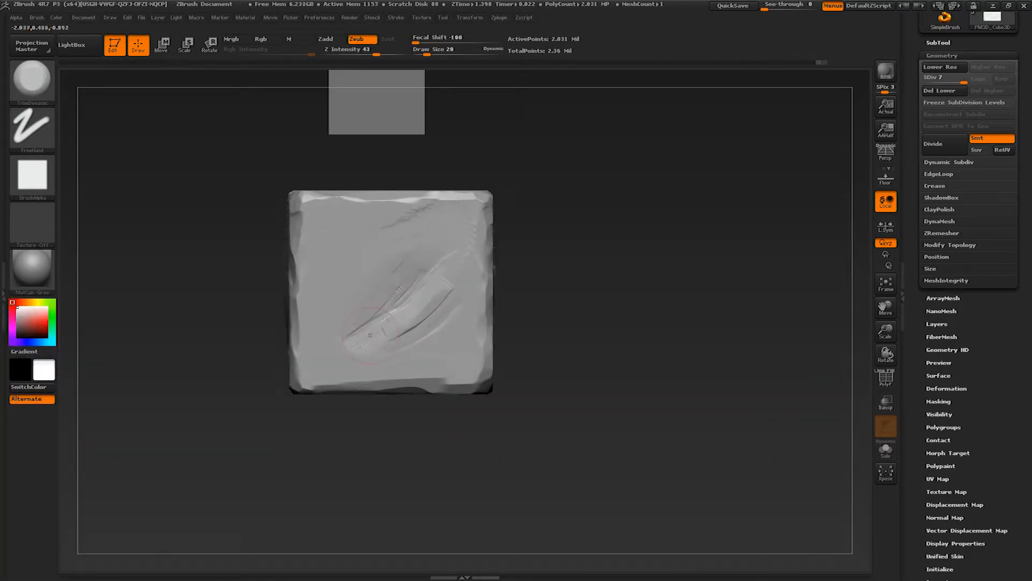
pyautogui.moveTo(383, 310)
pyautogui.mouseDown()
pyautogui.moveTo(443, 264)
pyautogui.moveTo(411, 327)
pyautogui.mouseUp()
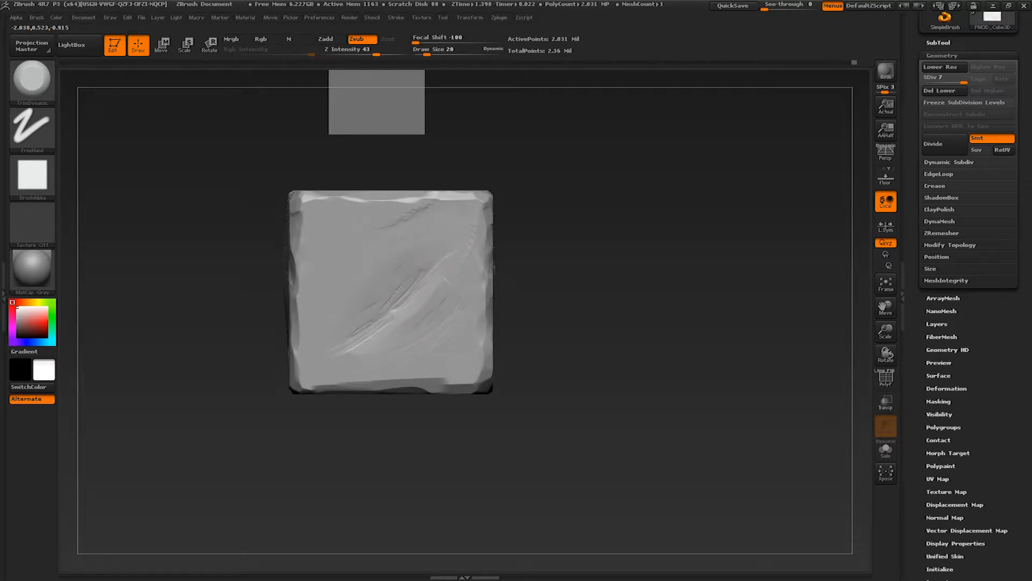
# Step: Carve a diagonal crease across the square end face with the Dam_Standard brush at draw size 6
pyautogui.press('b')
pyautogui.press('d')
pyautogui.press('s')
pyautogui.moveTo(357, 346); pyautogui.dragTo(446, 271)
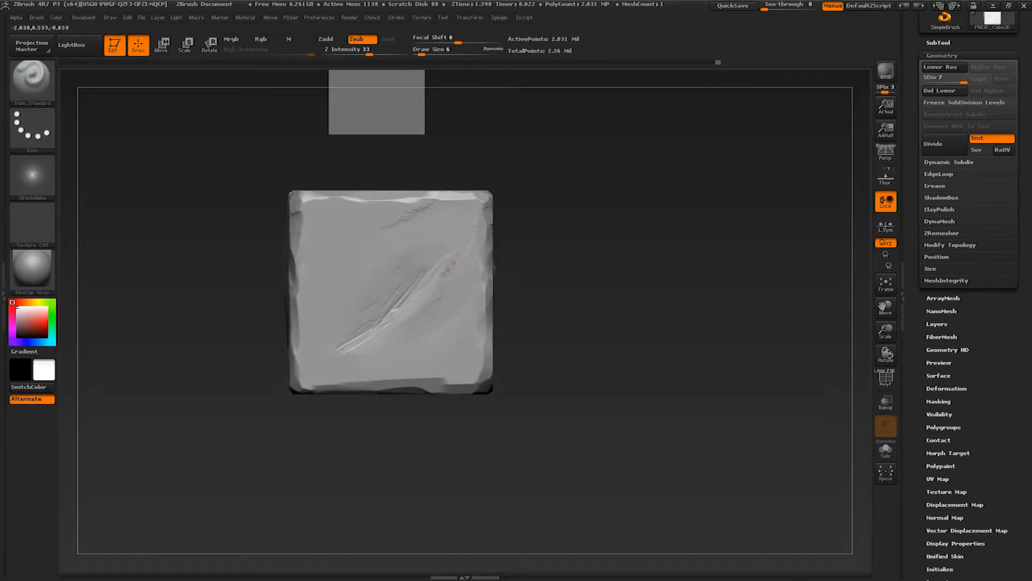
pyautogui.click(396, 17)
pyautogui.click(425, 168)
pyautogui.moveTo(428, 204); pyautogui.dragTo(434, 207)
# Step: Trim the surface around the end face's diagonal crease with TrimDynamic at draw size 13
pyautogui.press('b')
pyautogui.press('s')
pyautogui.press('t')
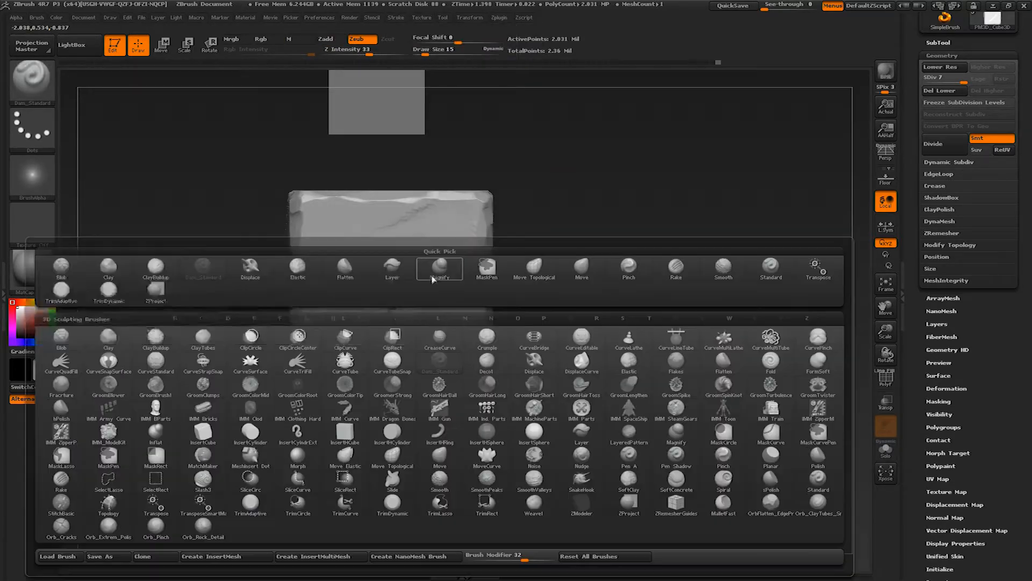
pyautogui.press('b')
pyautogui.press('t')
pyautogui.press('d')
pyautogui.moveTo(375, 327)
pyautogui.mouseDown()
pyautogui.moveTo(434, 274)
pyautogui.moveTo(421, 303)
pyautogui.mouseUp()
pyautogui.press('s')
pyautogui.moveTo(417, 274); pyautogui.dragTo(492, 212)
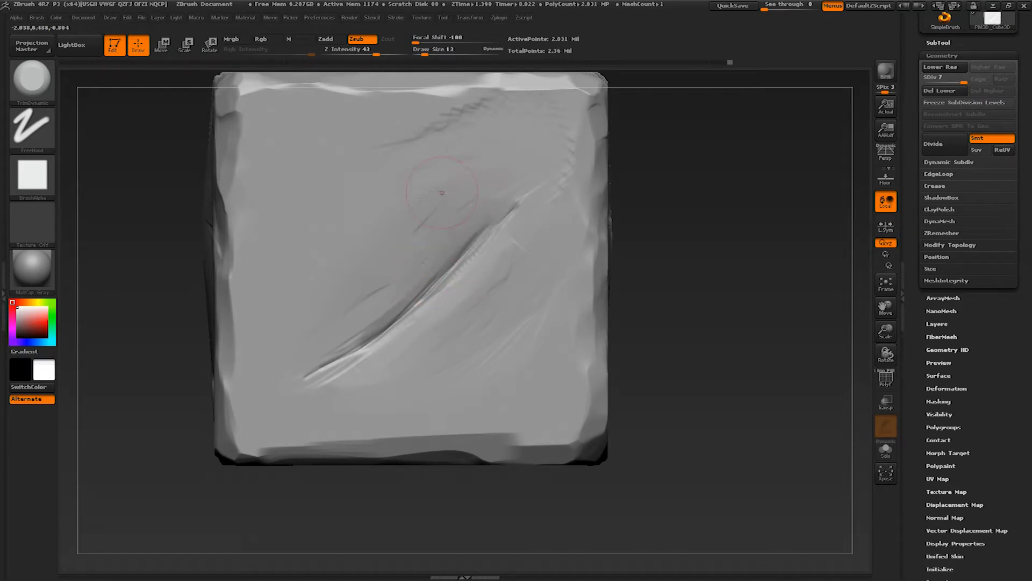
pyautogui.moveTo(377, 181); pyautogui.dragTo(492, 126)
pyautogui.moveTo(373, 357); pyautogui.dragTo(314, 379)
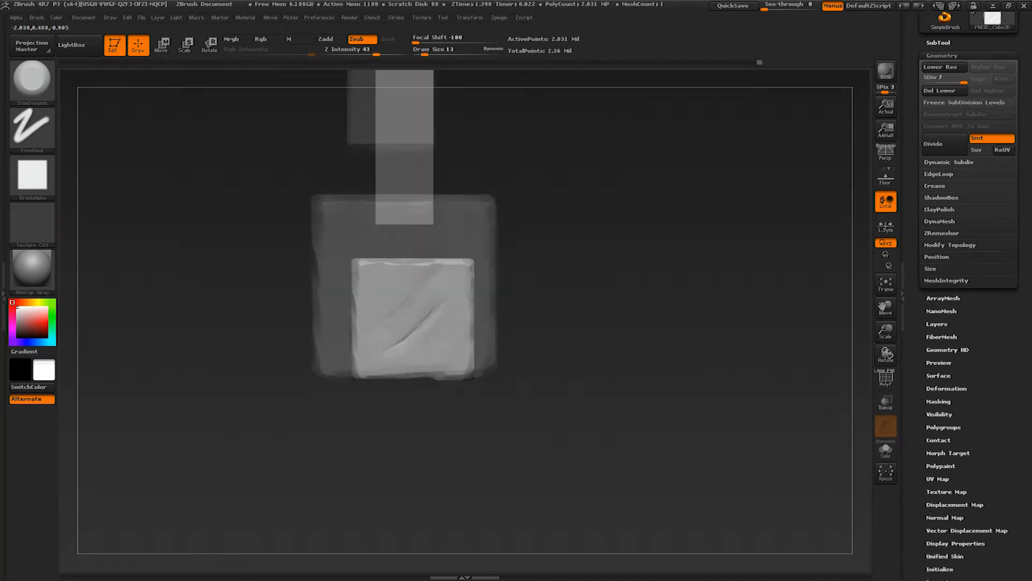
# Step: Turn to the brick's long side and soften its leftover ridges with TrimDynamic at draw size 26
pyautogui.press('b')
pyautogui.press('p')
pyautogui.press('i')
pyautogui.press('s')
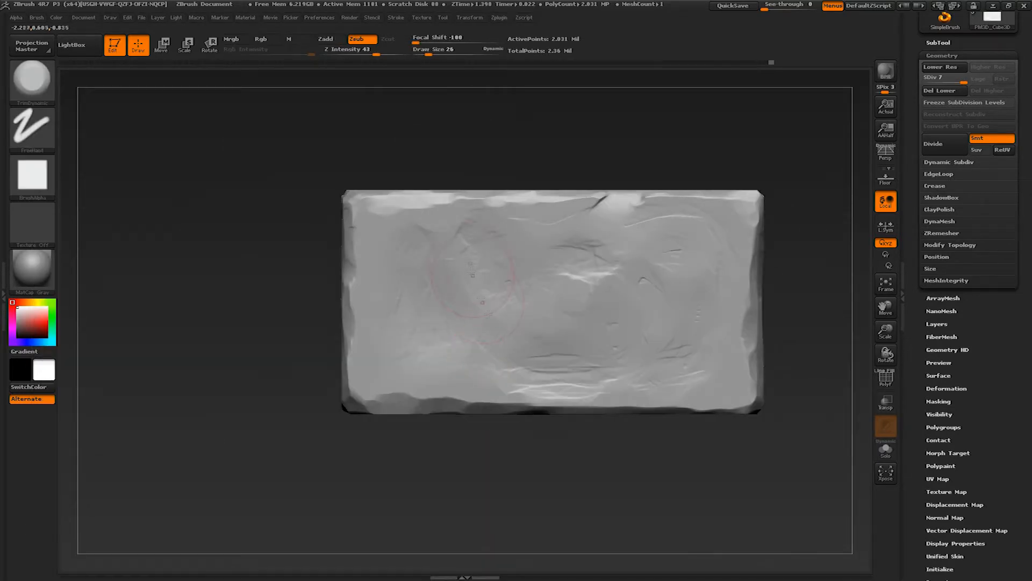
pyautogui.moveTo(565, 236); pyautogui.dragTo(609, 281)
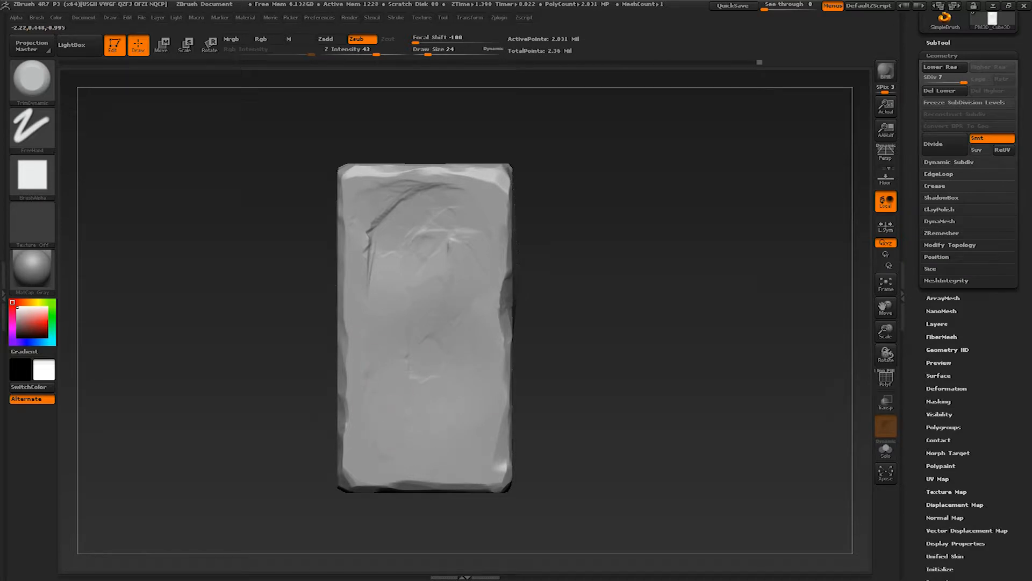
# Step: Chip the upper short edge of the next long side with TrimDynamic at draw size 14
pyautogui.moveTo(623, 344); pyautogui.dragTo(471, 344)
pyautogui.moveTo(472, 344)
pyautogui.mouseDown(button='right')
pyautogui.moveTo(425, 346)
pyautogui.moveTo(500, 353)
pyautogui.moveTo(492, 403)
pyautogui.moveTo(486, 263)
pyautogui.mouseUp(button='right')
pyautogui.moveTo(486, 263); pyautogui.dragTo(488, 296, button='right')
pyautogui.press('s')
pyautogui.moveTo(514, 219); pyautogui.dragTo(508, 220)
pyautogui.moveTo(549, 205); pyautogui.dragTo(540, 214)
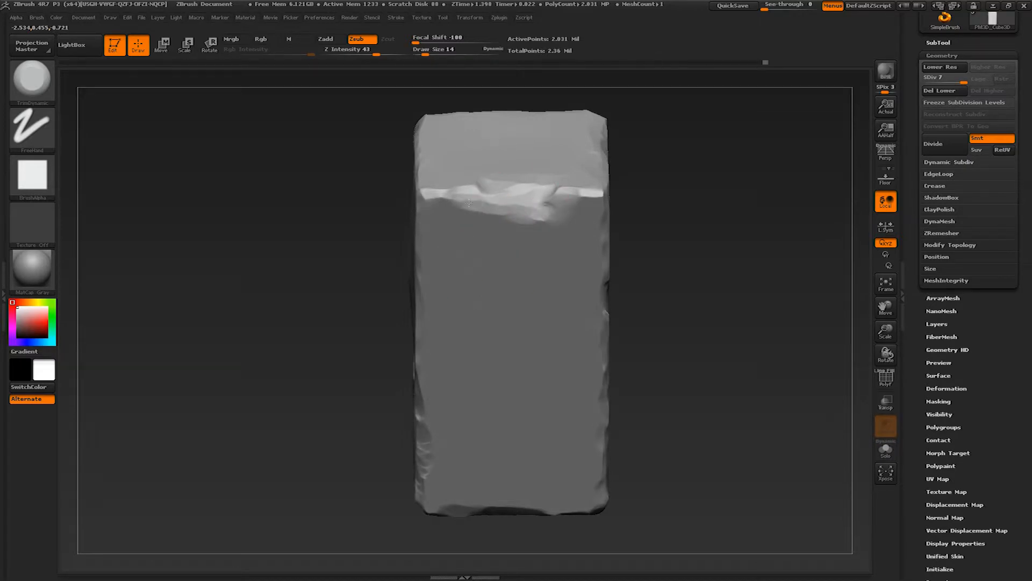
pyautogui.moveTo(532, 262); pyautogui.dragTo(472, 318, button='right')
# Step: Carve a zigzag crack across the middle of this long side with Dam_Standard at draw size 9
pyautogui.press('b')
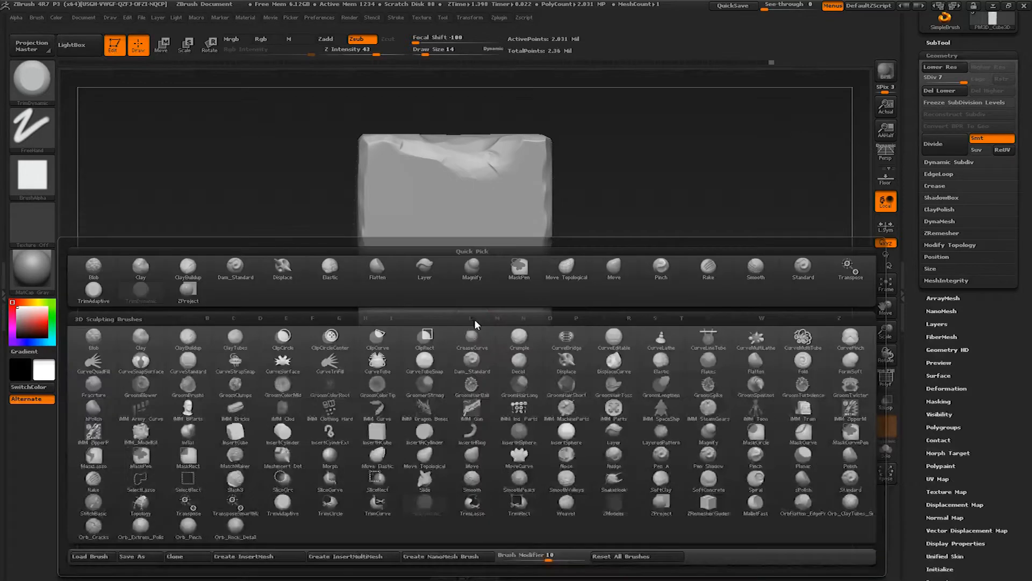
pyautogui.press('d')
pyautogui.press('s')
pyautogui.press('s')
pyautogui.moveTo(482, 324); pyautogui.dragTo(490, 324)
pyautogui.press('s')
pyautogui.moveTo(394, 321); pyautogui.dragTo(389, 321)
pyautogui.moveTo(346, 321); pyautogui.dragTo(389, 321, button='right')
pyautogui.press('s')
pyautogui.moveTo(389, 320); pyautogui.dragTo(383, 321)
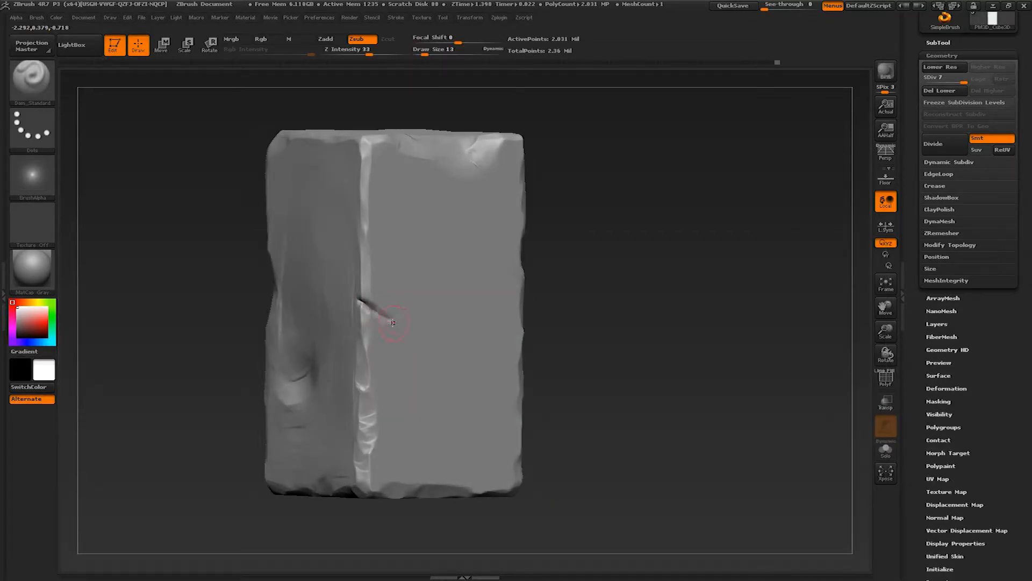
pyautogui.moveTo(398, 327); pyautogui.dragTo(389, 319, button='right')
pyautogui.keyDown('shift'); pyautogui.moveTo(449, 330); pyautogui.dragTo(336, 272); pyautogui.keyUp('shift')
pyautogui.press('s')
pyautogui.click(394, 314)
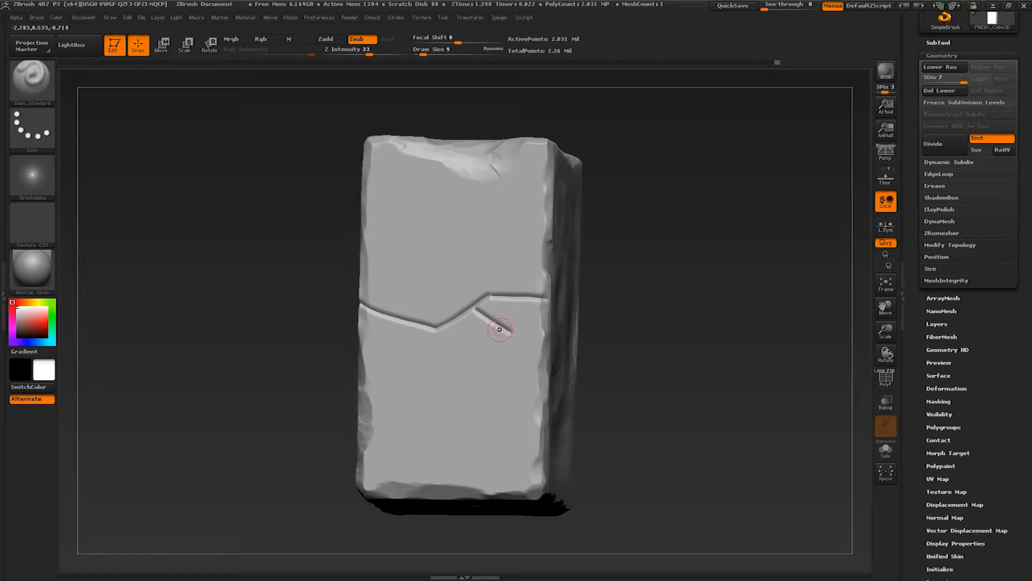
# Step: Undo the short branch stroke and carve a stepped branch running down from the right half of the crack
pyautogui.hotkey('ctrl', 'z')
pyautogui.moveTo(327, 379); pyautogui.dragTo(395, 377)
pyautogui.moveTo(293, 339)
pyautogui.keyDown('alt'); pyautogui.mouseDown()
pyautogui.moveTo(376, 400)
pyautogui.moveTo(430, 397)
pyautogui.mouseUp(); pyautogui.keyUp('alt')
# Step: Mask the area directly below the crack with MaskLasso, following the crack line
pyautogui.press('b')
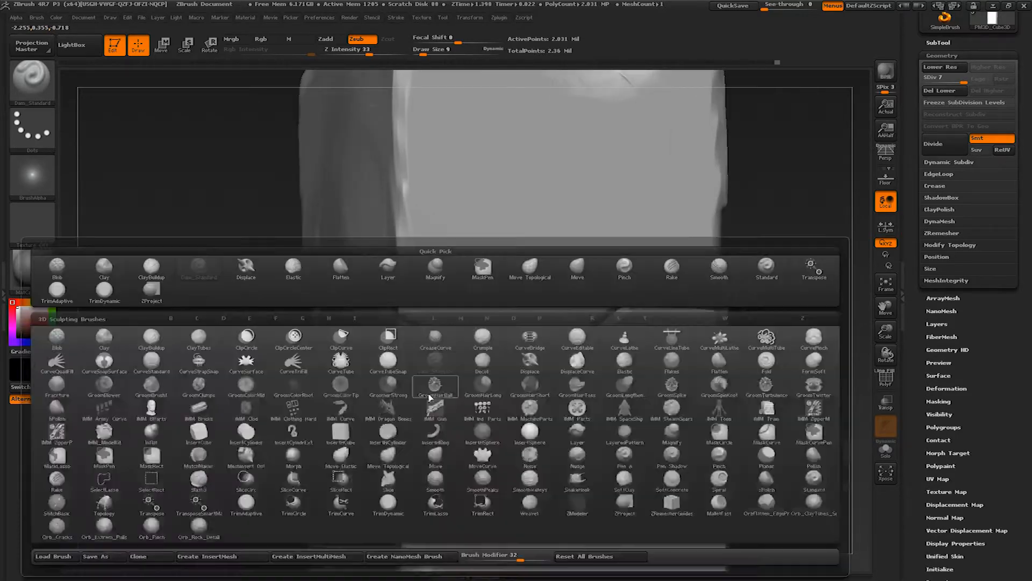
pyautogui.press('t')
pyautogui.press('a')
pyautogui.moveTo(285, 371); pyautogui.dragTo(231, 368)
pyautogui.moveTo(363, 300)
pyautogui.keyDown('ctrl'); pyautogui.mouseDown()
pyautogui.moveTo(399, 321)
pyautogui.moveTo(380, 317)
pyautogui.mouseUp(); pyautogui.keyUp('ctrl')
pyautogui.keyDown('ctrl'); pyautogui.click(38, 87); pyautogui.keyUp('ctrl')
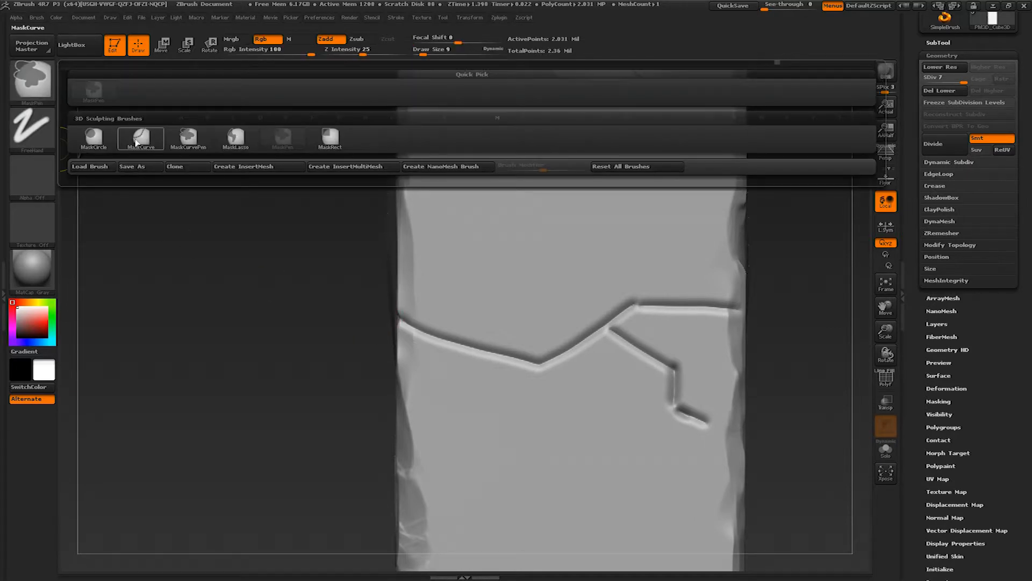
pyautogui.click(235, 138)
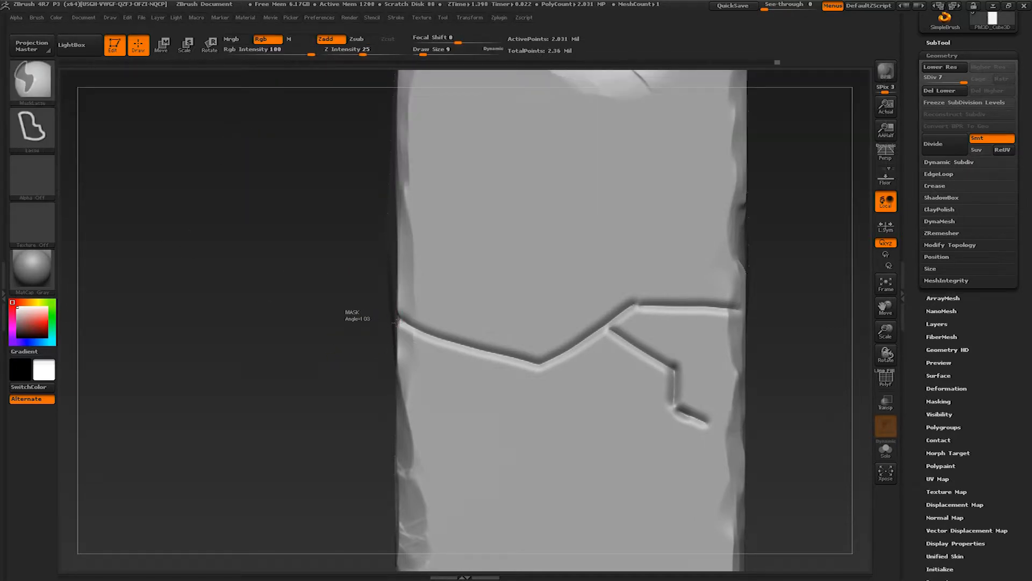
pyautogui.keyDown('ctrl'); pyautogui.moveTo(541, 366); pyautogui.dragTo(234, 392); pyautogui.keyUp('ctrl')
pyautogui.keyDown('alt'); pyautogui.moveTo(248, 389); pyautogui.dragTo(201, 389); pyautogui.keyUp('alt')
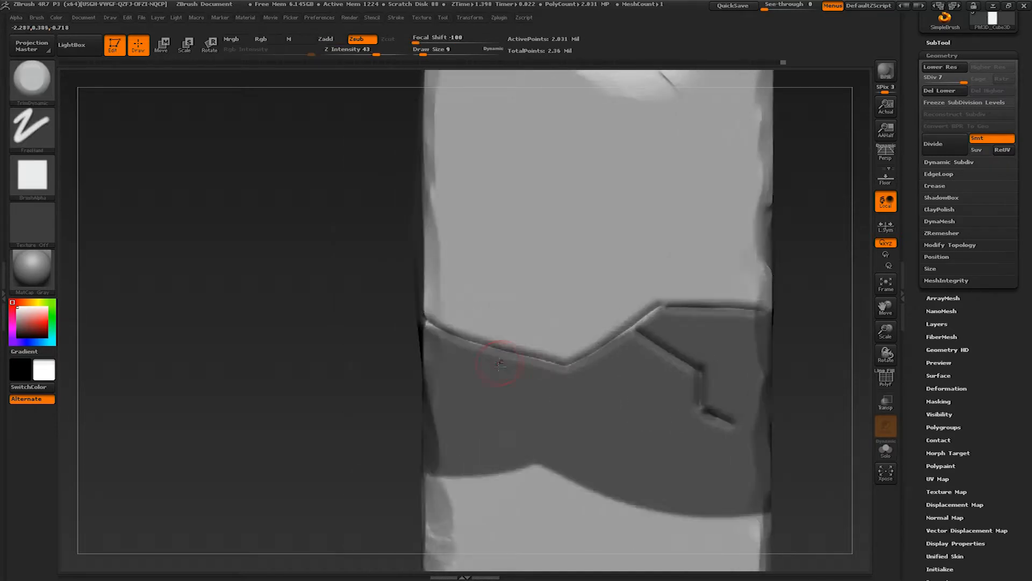
# Step: Chip the crack's upper lip along its left segment using TrimDynamic at draw size 7
pyautogui.press('b')
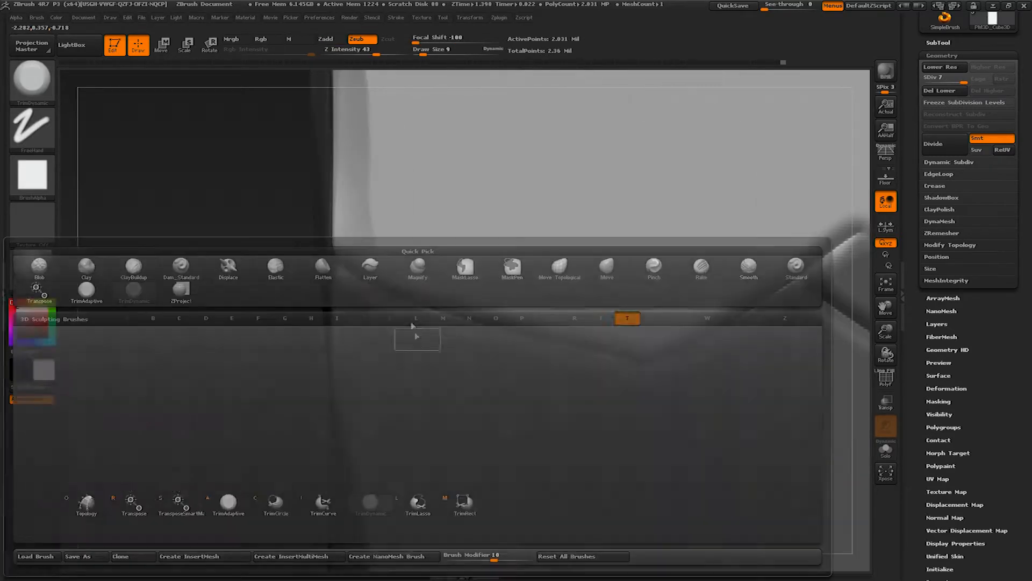
pyautogui.press('d')
pyautogui.press('s')
pyautogui.moveTo(422, 287); pyautogui.dragTo(352, 266)
pyautogui.moveTo(376, 256); pyautogui.dragTo(343, 256, button='right')
pyautogui.click(422, 53)
pyautogui.moveTo(357, 208); pyautogui.dragTo(401, 215, button='right')
pyautogui.moveTo(357, 261); pyautogui.dragTo(410, 282)
pyautogui.keyDown('ctrl'); pyautogui.moveTo(410, 282); pyautogui.dragTo(419, 317, button='right'); pyautogui.keyUp('ctrl')
pyautogui.moveTo(420, 284)
pyautogui.mouseDown()
pyautogui.moveTo(481, 290)
pyautogui.moveTo(589, 365)
pyautogui.mouseUp()
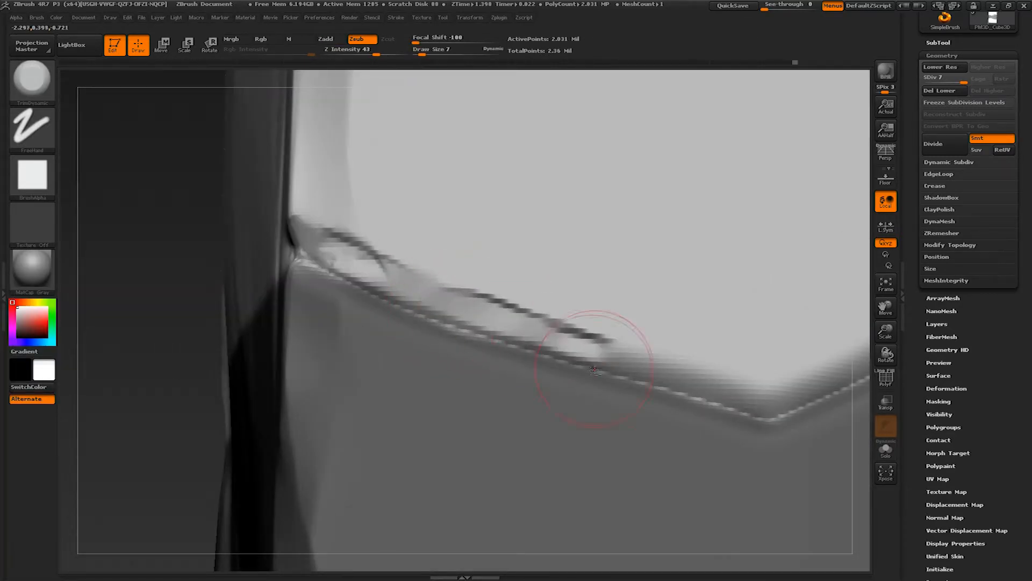
pyautogui.moveTo(589, 366); pyautogui.dragTo(537, 355, button='right')
pyautogui.moveTo(306, 258); pyautogui.dragTo(607, 344)
pyautogui.moveTo(516, 360)
pyautogui.keyDown('ctrl'); pyautogui.mouseDown(button='right')
pyautogui.moveTo(500, 410)
pyautogui.moveTo(516, 360)
pyautogui.mouseUp(button='right'); pyautogui.keyUp('ctrl')
pyautogui.moveTo(506, 320); pyautogui.dragTo(589, 349)
pyautogui.moveTo(588, 349); pyautogui.dragTo(566, 342, button='right')
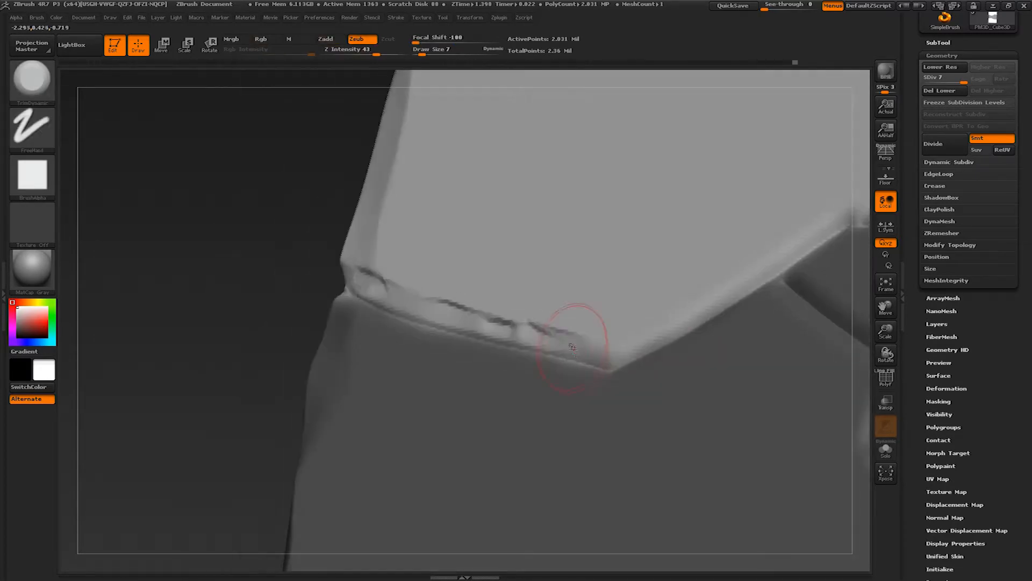
# Step: Chip the upper lip along the crack's middle and right segments with TrimDynamic at draw size 9
pyautogui.press('[')
pyautogui.press('s')
pyautogui.moveTo(725, 296); pyautogui.dragTo(801, 240)
pyautogui.keyDown('alt'); pyautogui.moveTo(806, 237); pyautogui.dragTo(690, 285, button='right'); pyautogui.keyUp('alt')
pyautogui.keyDown('alt'); pyautogui.moveTo(769, 270); pyautogui.dragTo(667, 292, button='right'); pyautogui.keyUp('alt')
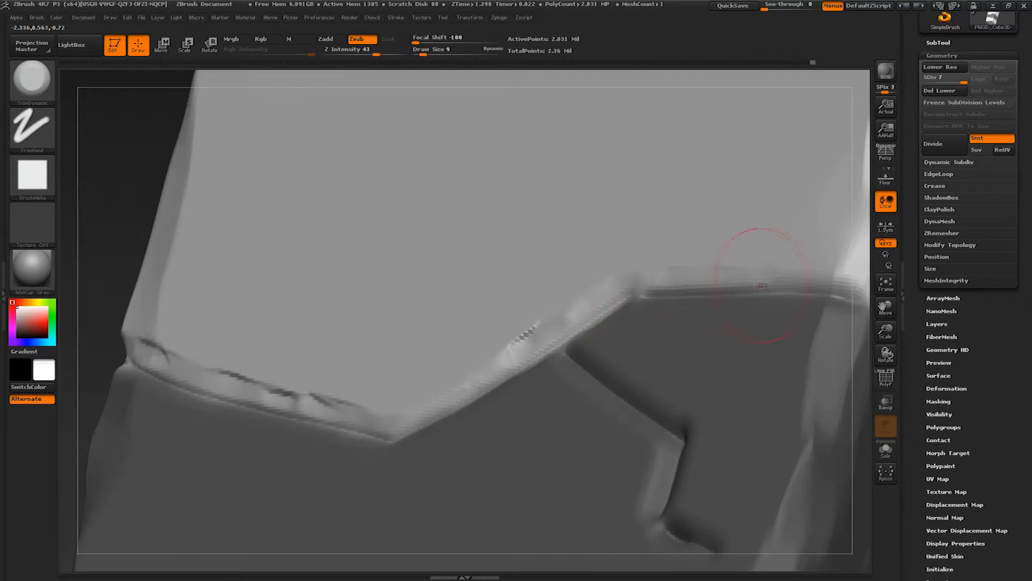
pyautogui.keyDown('alt'); pyautogui.moveTo(772, 286); pyautogui.dragTo(688, 289, button='right'); pyautogui.keyUp('alt')
pyautogui.moveTo(769, 241); pyautogui.dragTo(760, 253, button='right')
pyautogui.moveTo(752, 280); pyautogui.dragTo(774, 274)
pyautogui.moveTo(774, 274); pyautogui.dragTo(721, 258, button='right')
# Step: Invert the mask and trim the crack's lower lip along the left and middle segments at draw size 7
pyautogui.moveTo(720, 258)
pyautogui.keyDown('ctrl'); pyautogui.mouseDown(button='right')
pyautogui.moveTo(675, 227)
pyautogui.moveTo(645, 301)
pyautogui.moveTo(552, 373)
pyautogui.moveTo(580, 384)
pyautogui.mouseUp(button='right'); pyautogui.keyUp('ctrl')
pyautogui.moveTo(581, 384); pyautogui.dragTo(562, 372)
pyautogui.press('s')
pyautogui.moveTo(586, 389); pyautogui.dragTo(451, 318)
pyautogui.keyDown('alt'); pyautogui.moveTo(452, 318); pyautogui.dragTo(532, 386, button='right'); pyautogui.keyUp('alt')
pyautogui.moveTo(500, 357); pyautogui.dragTo(411, 287)
pyautogui.moveTo(412, 287); pyautogui.dragTo(387, 263, button='right')
pyautogui.moveTo(387, 264); pyautogui.dragTo(414, 301)
pyautogui.moveTo(414, 301)
pyautogui.mouseDown(button='right')
pyautogui.moveTo(505, 366)
pyautogui.moveTo(587, 401)
pyautogui.moveTo(484, 389)
pyautogui.mouseUp(button='right')
pyautogui.moveTo(484, 388); pyautogui.dragTo(672, 343)
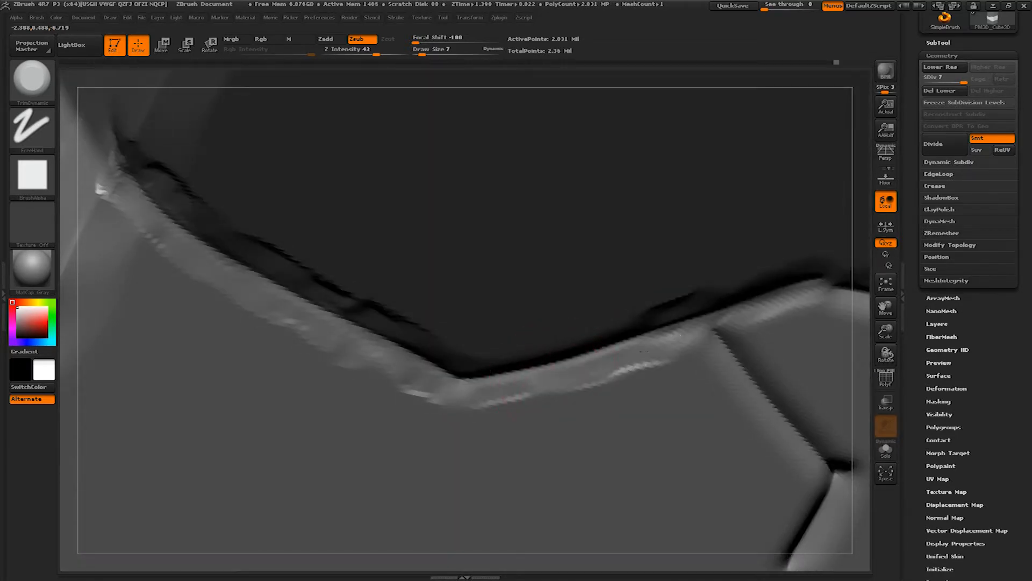
pyautogui.moveTo(672, 342); pyautogui.dragTo(570, 358, button='right')
pyautogui.moveTo(569, 357); pyautogui.dragTo(600, 395)
pyautogui.keyDown('alt'); pyautogui.moveTo(588, 354); pyautogui.dragTo(517, 273, button='right'); pyautogui.keyUp('alt')
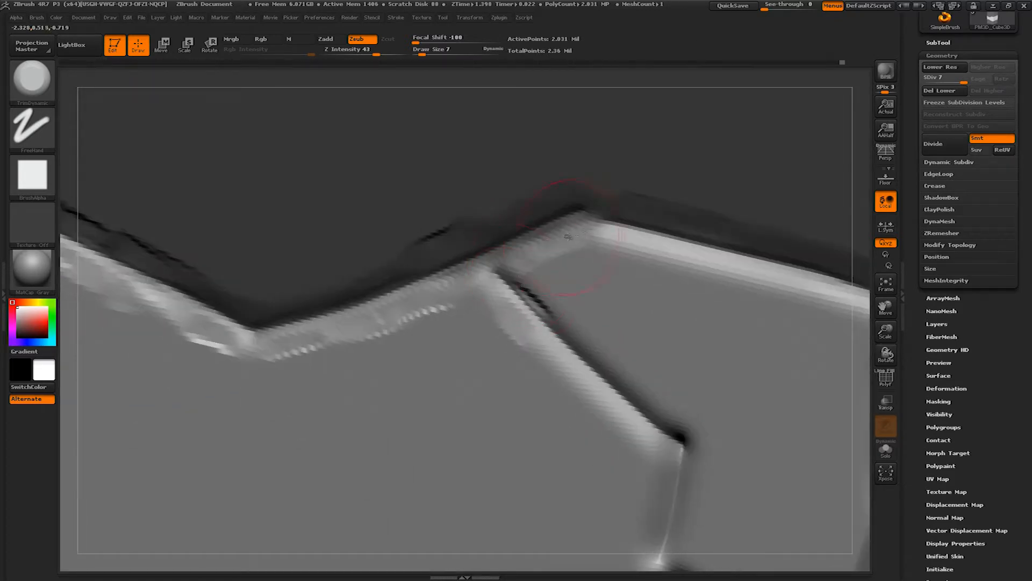
# Step: Trim the lower lip along the crack's right segment out to the brick's edge, and clear the mask
pyautogui.keyDown('alt'); pyautogui.moveTo(622, 235); pyautogui.dragTo(511, 258, button='right'); pyautogui.keyUp('alt')
pyautogui.moveTo(511, 258); pyautogui.dragTo(734, 328)
pyautogui.moveTo(611, 337)
pyautogui.mouseDown(button='right')
pyautogui.moveTo(543, 323)
pyautogui.moveTo(559, 258)
pyautogui.mouseUp(button='right')
pyautogui.keyDown('ctrl'); pyautogui.moveTo(645, 301); pyautogui.dragTo(613, 355, button='right'); pyautogui.keyUp('ctrl')
pyautogui.moveTo(693, 344); pyautogui.dragTo(549, 244)
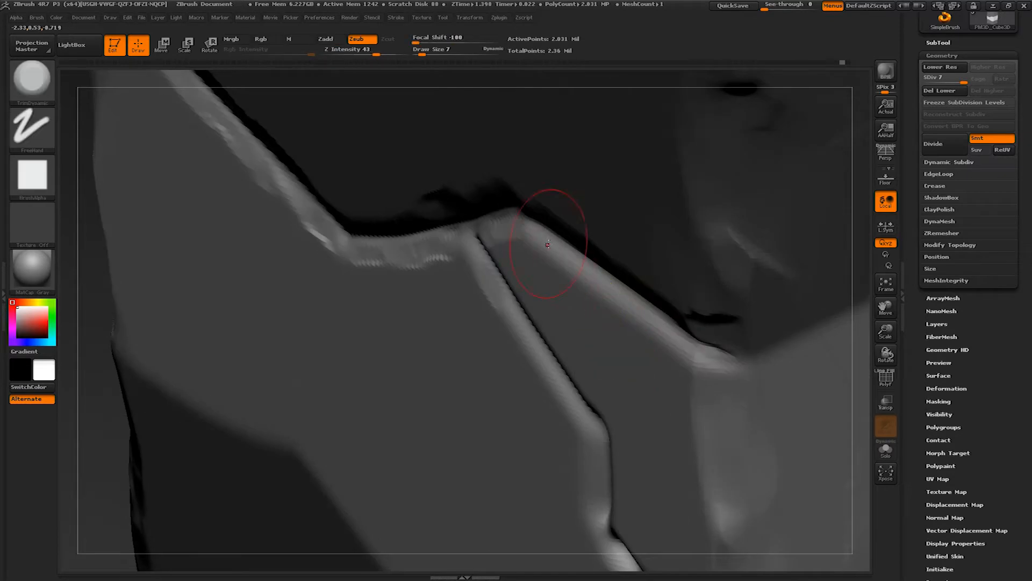
pyautogui.press(']')
pyautogui.moveTo(700, 346); pyautogui.dragTo(709, 359)
pyautogui.moveTo(677, 323)
pyautogui.keyDown('ctrl'); pyautogui.mouseDown(button='right')
pyautogui.moveTo(647, 202)
pyautogui.moveTo(756, 371)
pyautogui.moveTo(666, 362)
pyautogui.moveTo(589, 336)
pyautogui.mouseUp(button='right'); pyautogui.keyUp('ctrl')
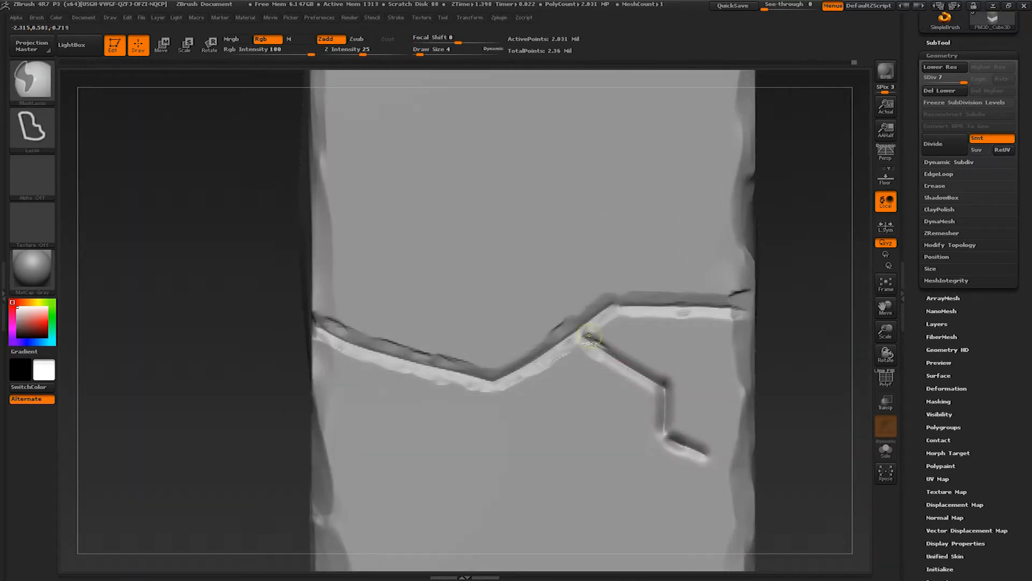
# Step: Lasso-mask the area below the branch crack and chip the branch's unmasked lip with TrimDynamic at draw size 4
pyautogui.moveTo(665, 394)
pyautogui.keyDown('ctrl'); pyautogui.mouseDown()
pyautogui.moveTo(679, 442)
pyautogui.moveTo(579, 469)
pyautogui.moveTo(535, 326)
pyautogui.mouseUp(); pyautogui.keyUp('ctrl')
pyautogui.keyDown('ctrl'); pyautogui.moveTo(559, 301); pyautogui.dragTo(592, 365, button='right'); pyautogui.keyUp('ctrl')
pyautogui.moveTo(591, 365); pyautogui.dragTo(625, 322, button='right')
pyautogui.moveTo(624, 309); pyautogui.dragTo(632, 322)
pyautogui.keyDown('alt'); pyautogui.moveTo(635, 328); pyautogui.dragTo(545, 238, button='right'); pyautogui.keyUp('alt')
pyautogui.moveTo(548, 252); pyautogui.dragTo(667, 359)
pyautogui.moveTo(692, 414); pyautogui.dragTo(586, 361, button='right')
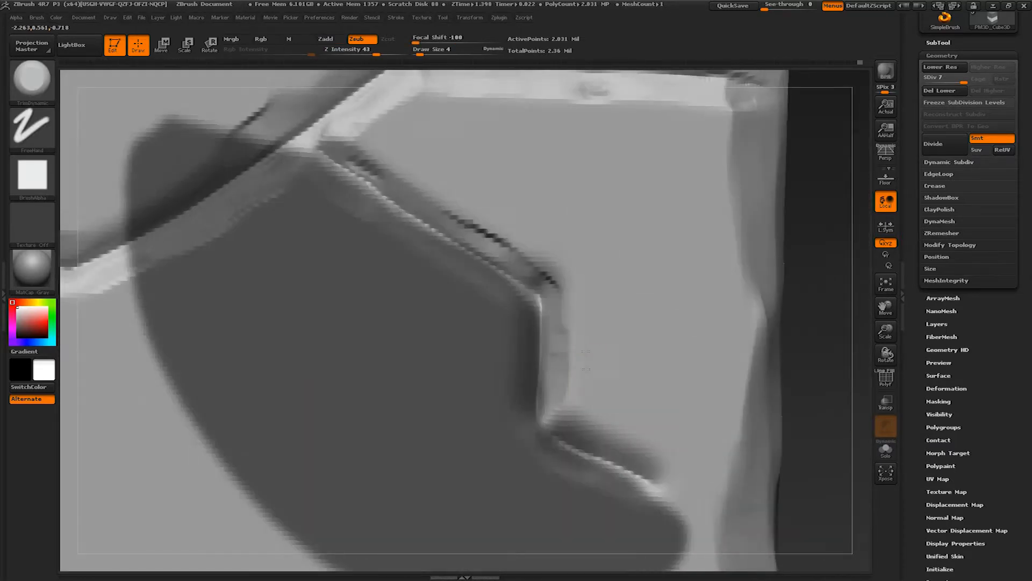
pyautogui.moveTo(585, 430); pyautogui.dragTo(646, 456)
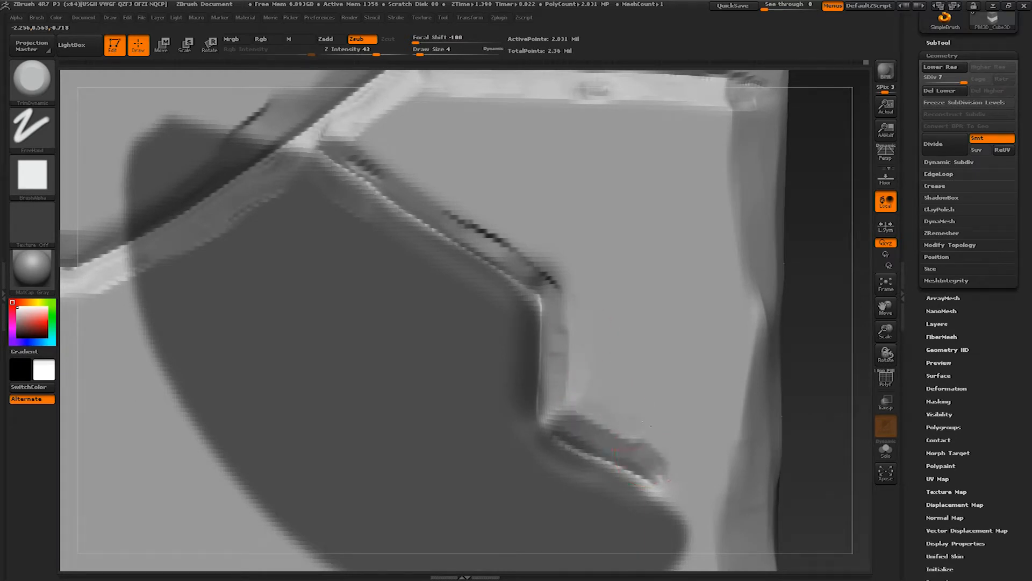
# Step: Invert the mask, trim the branch crack's opposite lip at draw size 4, and clear the mask
pyautogui.keyDown('alt'); pyautogui.moveTo(646, 423); pyautogui.dragTo(694, 344, button='right'); pyautogui.keyUp('alt')
pyautogui.keyDown('ctrl'); pyautogui.click(753, 362); pyautogui.keyUp('ctrl')
pyautogui.moveTo(548, 405)
pyautogui.keyDown('alt'); pyautogui.mouseDown(button='right')
pyautogui.moveTo(584, 457)
pyautogui.moveTo(584, 378)
pyautogui.moveTo(559, 306)
pyautogui.mouseUp(button='right'); pyautogui.keyUp('alt')
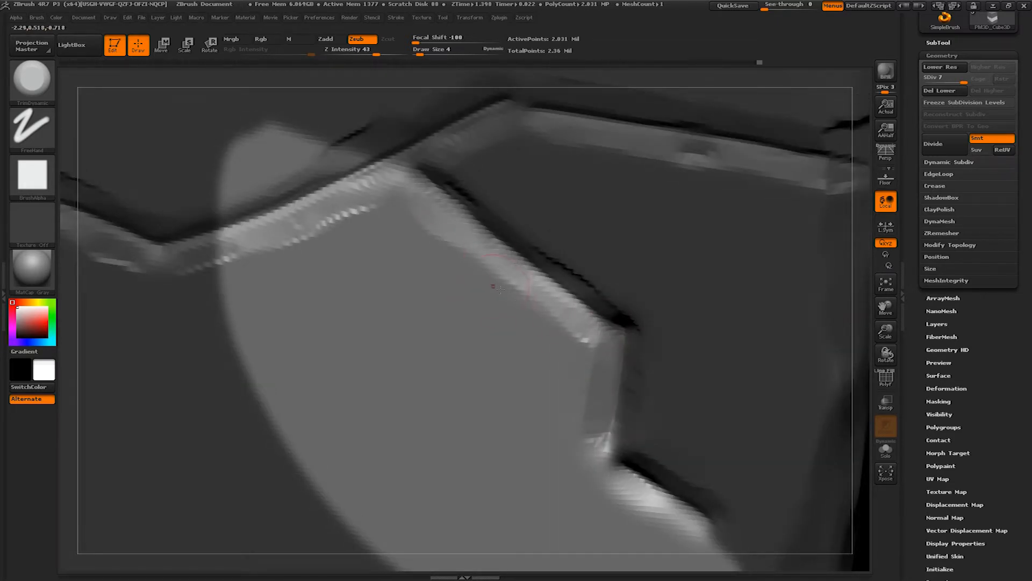
pyautogui.keyDown('alt'); pyautogui.moveTo(602, 466); pyautogui.dragTo(604, 307, button='right'); pyautogui.keyUp('alt')
pyautogui.moveTo(601, 317); pyautogui.dragTo(688, 395)
pyautogui.moveTo(586, 322)
pyautogui.keyDown('ctrl'); pyautogui.mouseDown(button='right')
pyautogui.moveTo(581, 253)
pyautogui.moveTo(612, 357)
pyautogui.mouseUp(button='right'); pyautogui.keyUp('ctrl')
# Step: Bend the left and middle of the main crack into a smoother curve with the Move brush
pyautogui.press('b')
pyautogui.press('m')
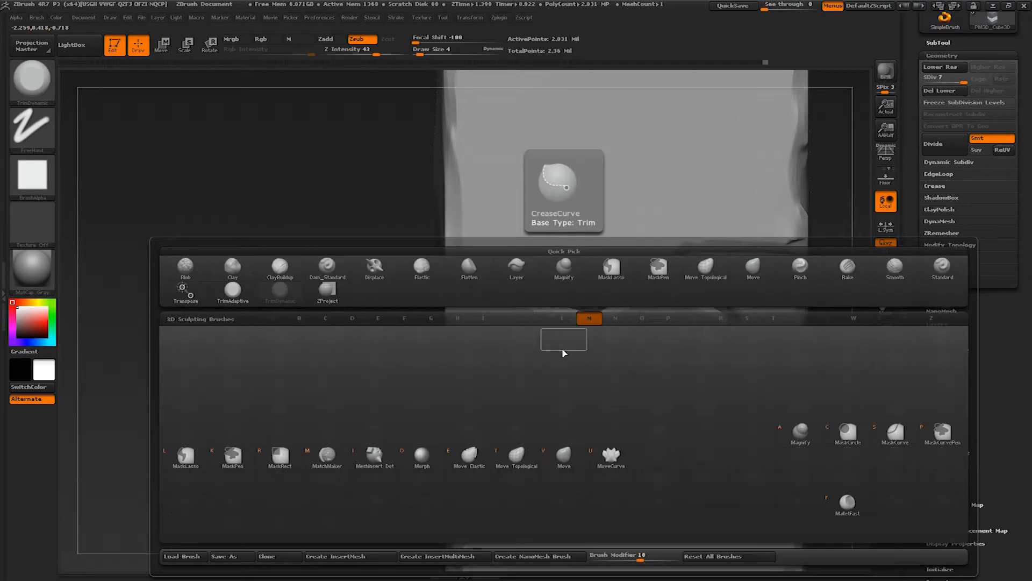
pyautogui.press('v')
pyautogui.press('s')
pyautogui.press('s')
pyautogui.click(578, 343)
pyautogui.moveTo(530, 302); pyautogui.dragTo(527, 309)
pyautogui.moveTo(526, 309); pyautogui.dragTo(532, 302, button='right')
pyautogui.moveTo(534, 294); pyautogui.dragTo(534, 309)
pyautogui.moveTo(596, 301); pyautogui.dragTo(594, 283)
# Step: Curve the branch crack and the main crack's right segment with the Move brush at draw size 17
pyautogui.press('s')
pyautogui.click(703, 314)
pyautogui.moveTo(734, 312); pyautogui.dragTo(746, 306)
pyautogui.moveTo(719, 305); pyautogui.dragTo(721, 294)
pyautogui.moveTo(744, 332); pyautogui.dragTo(741, 334)
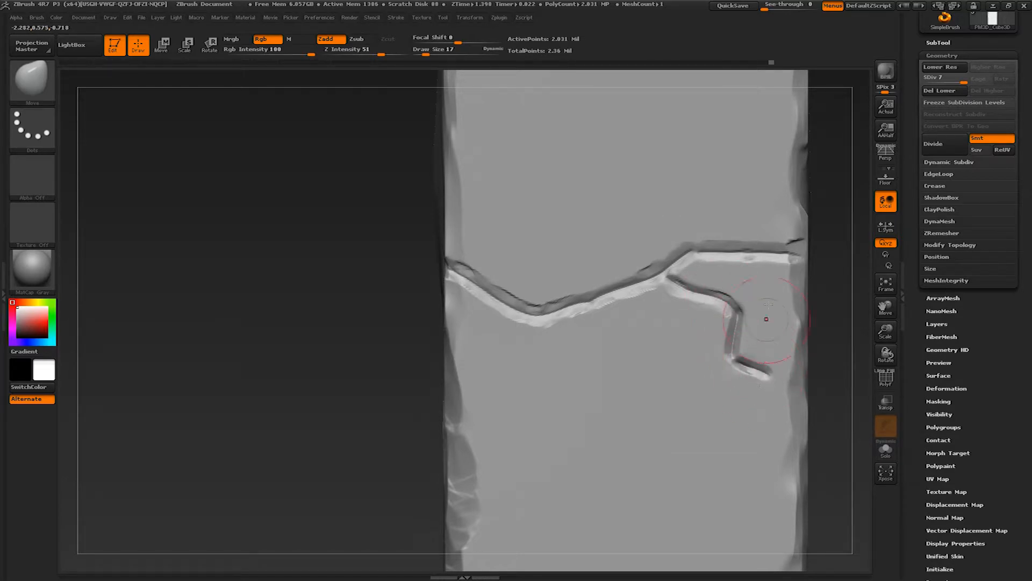
pyautogui.moveTo(782, 242)
pyautogui.mouseDown()
pyautogui.moveTo(730, 238)
pyautogui.moveTo(741, 272)
pyautogui.moveTo(736, 224)
pyautogui.mouseUp()
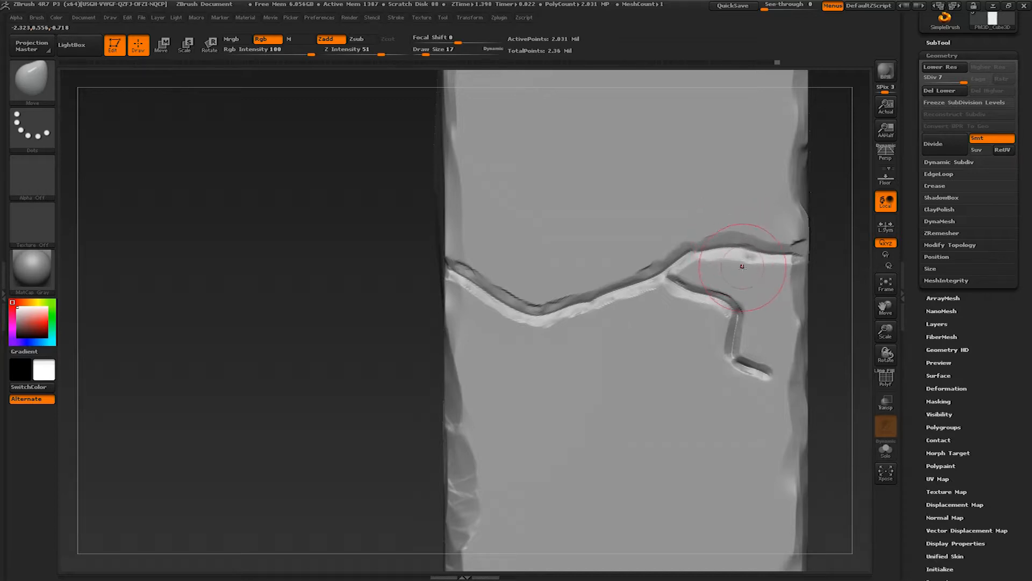
# Step: Narrow the left dip of the main crack with the Pinch brush at draw size 10
pyautogui.press('b')
pyautogui.press('p')
pyautogui.press('i')
pyautogui.moveTo(488, 295)
pyautogui.mouseDown()
pyautogui.moveTo(536, 318)
pyautogui.moveTo(509, 310)
pyautogui.moveTo(566, 305)
pyautogui.mouseUp()
pyautogui.press('s')
pyautogui.click(537, 317)
pyautogui.moveTo(518, 315); pyautogui.dragTo(508, 312)
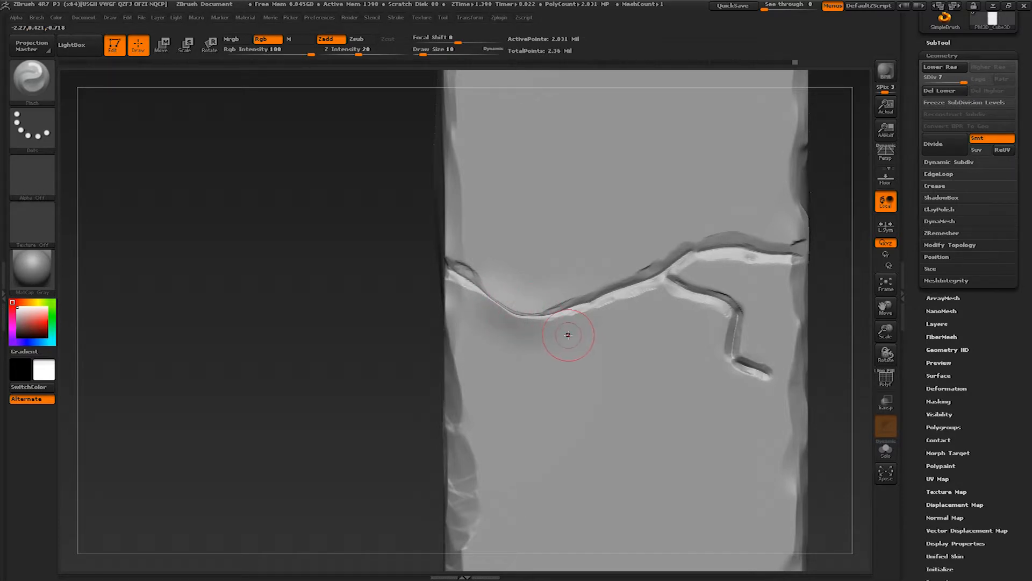
# Step: Pinch the middle of the main crack and the branch's lower end at draw size 13
pyautogui.press('s')
pyautogui.click(625, 302)
pyautogui.press('s')
pyautogui.click(605, 300)
pyautogui.moveTo(591, 304); pyautogui.dragTo(635, 286)
pyautogui.moveTo(752, 372); pyautogui.dragTo(758, 369)
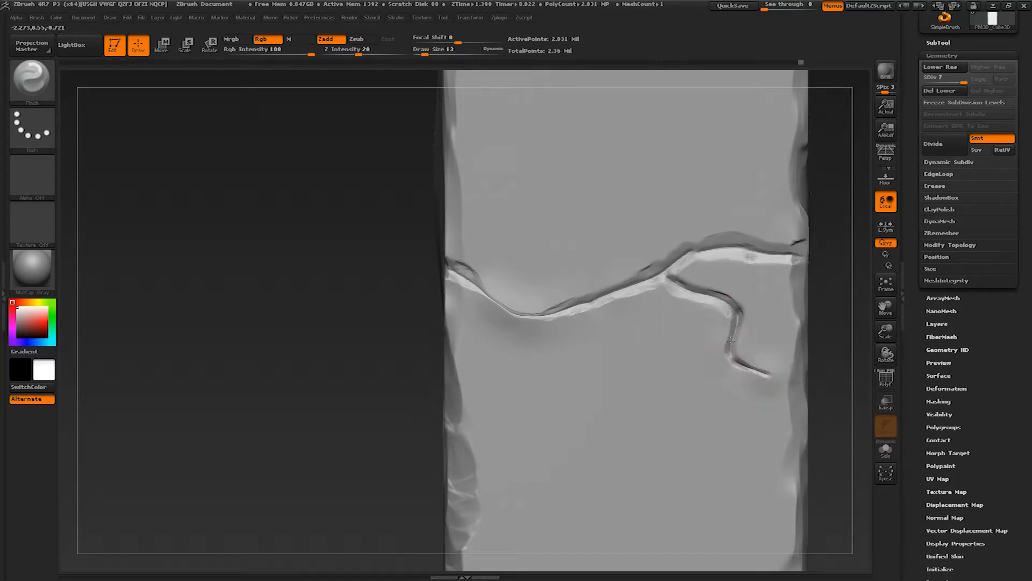
pyautogui.moveTo(727, 352); pyautogui.dragTo(749, 366)
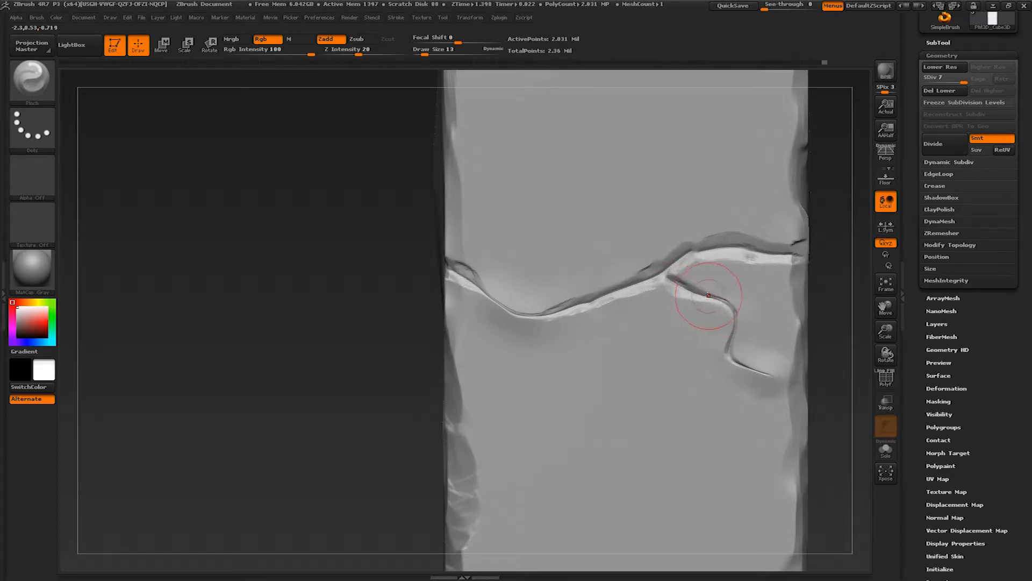
# Step: Reshape the bends of the branch crack with the Move brush at draw size 15
pyautogui.press('b')
pyautogui.press('m')
pyautogui.press('v')
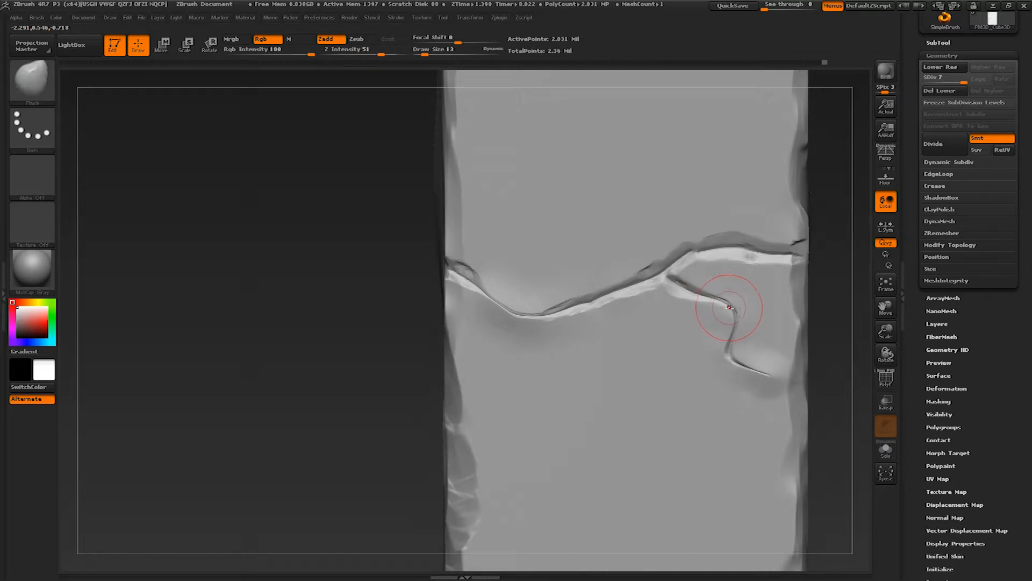
pyautogui.press(']')
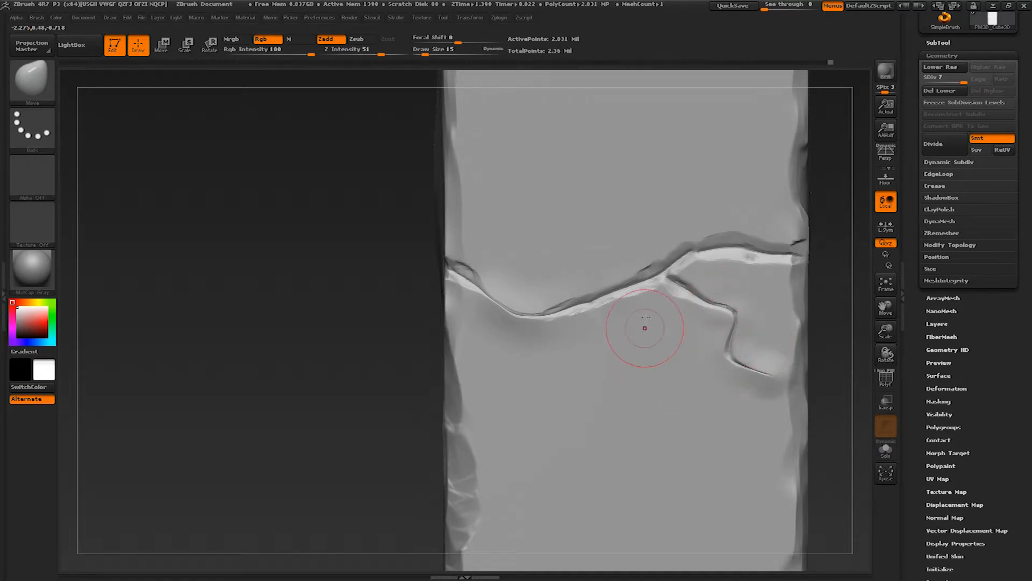
# Step: Tighten the main crack's middle segment with the Pinch brush at draw size 15
pyautogui.press('b')
pyautogui.press('p')
pyautogui.press('i')
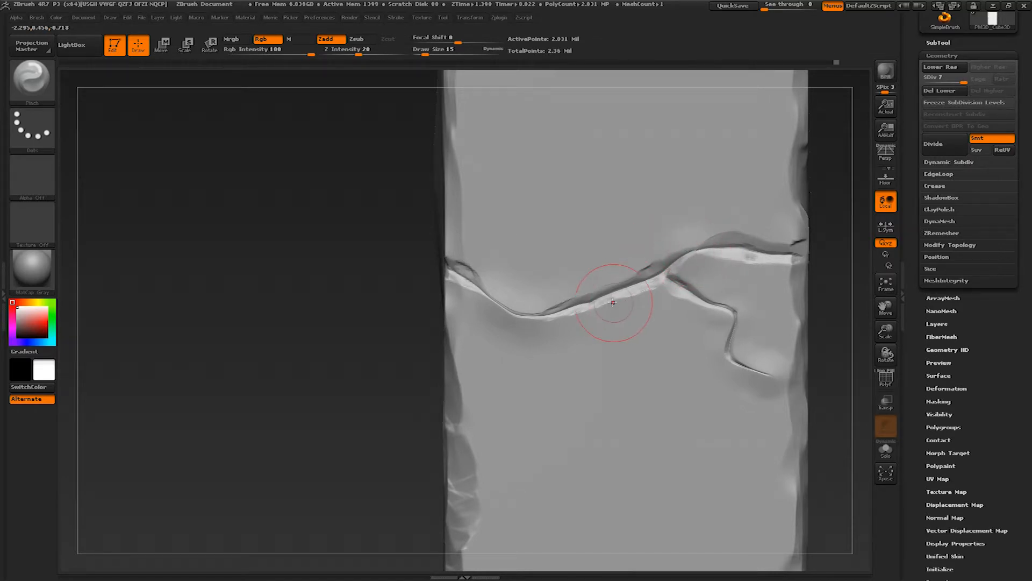
pyautogui.moveTo(638, 311)
pyautogui.keyDown('alt'); pyautogui.mouseDown(button='right')
pyautogui.moveTo(629, 285)
pyautogui.moveTo(590, 315)
pyautogui.moveTo(604, 350)
pyautogui.mouseUp(button='right'); pyautogui.keyUp('alt')
# Step: Flatten the main crack's left dip with the TrimDynamic brush at draw size 35, leaving a gap in the crack
pyautogui.press('b')
pyautogui.press('t')
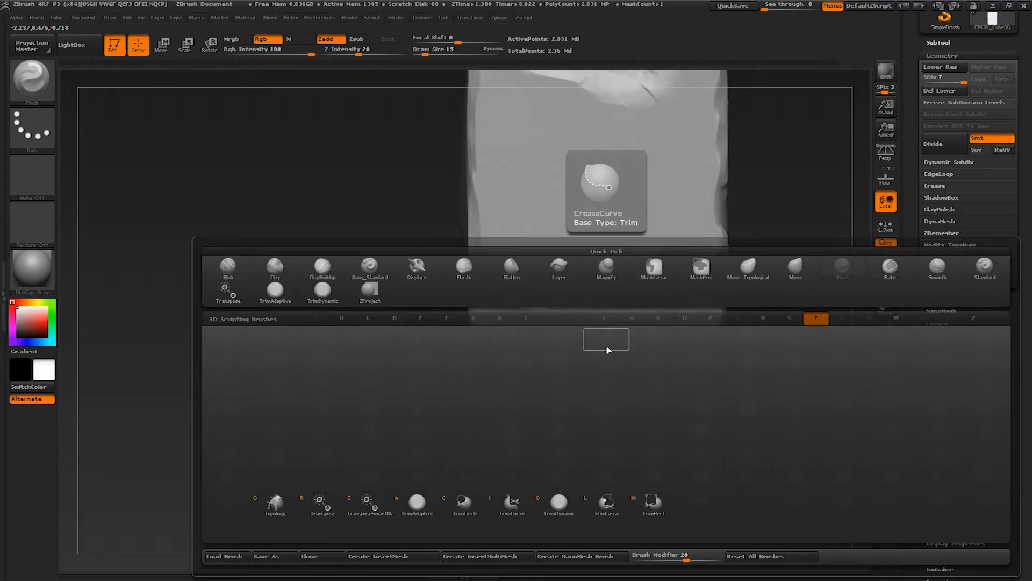
pyautogui.press('d')
pyautogui.keyDown('alt'); pyautogui.moveTo(537, 329); pyautogui.dragTo(560, 339, button='right'); pyautogui.keyUp('alt')
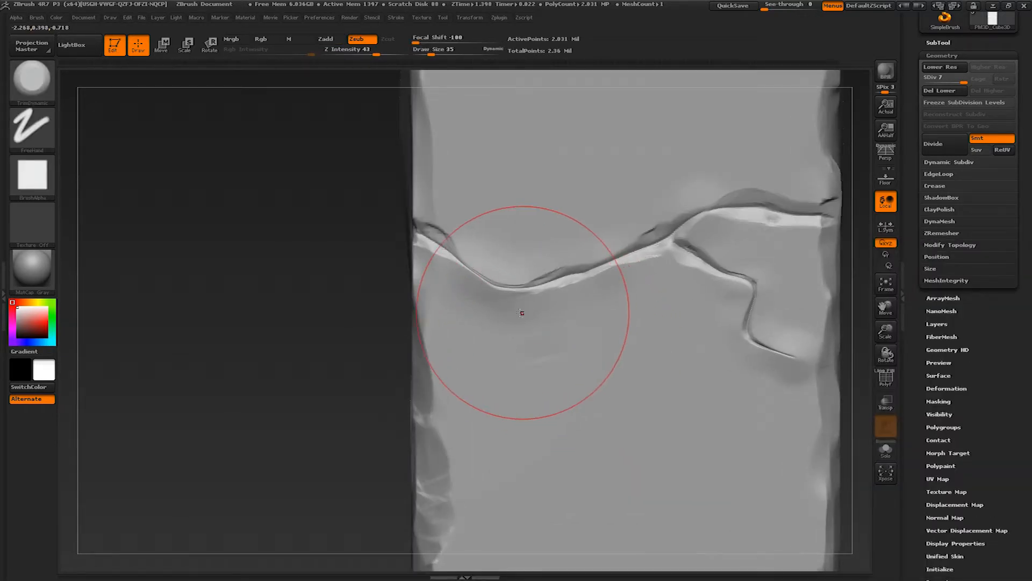
pyautogui.moveTo(503, 255)
pyautogui.mouseDown()
pyautogui.moveTo(482, 293)
pyautogui.moveTo(500, 300)
pyautogui.mouseUp()
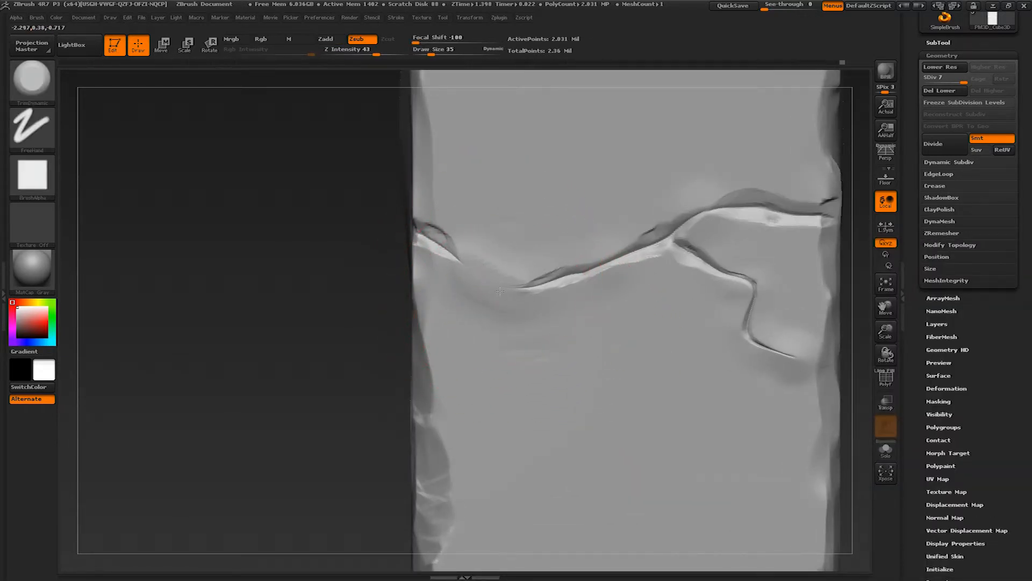
pyautogui.moveTo(494, 273)
pyautogui.mouseDown(button='right')
pyautogui.moveTo(507, 273)
pyautogui.moveTo(504, 248)
pyautogui.moveTo(524, 318)
pyautogui.moveTo(500, 299)
pyautogui.mouseUp(button='right')
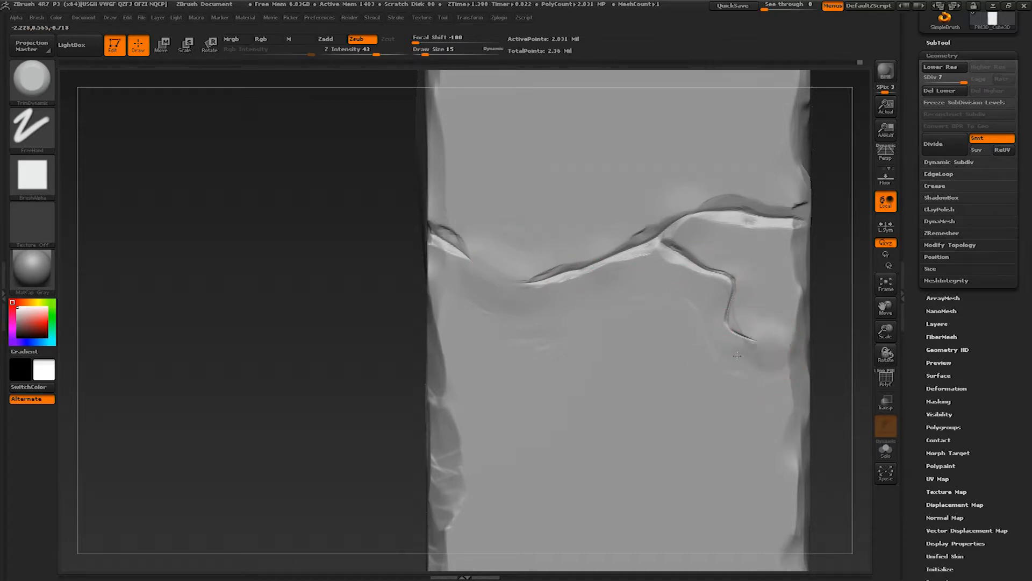
# Step: Trim the surface around the branch crack and above the main crack with the TrimDynamic brush at draw size 15
pyautogui.moveTo(737, 355); pyautogui.dragTo(763, 337)
pyautogui.keyDown('alt'); pyautogui.moveTo(727, 273); pyautogui.dragTo(680, 343, button='right'); pyautogui.keyUp('alt')
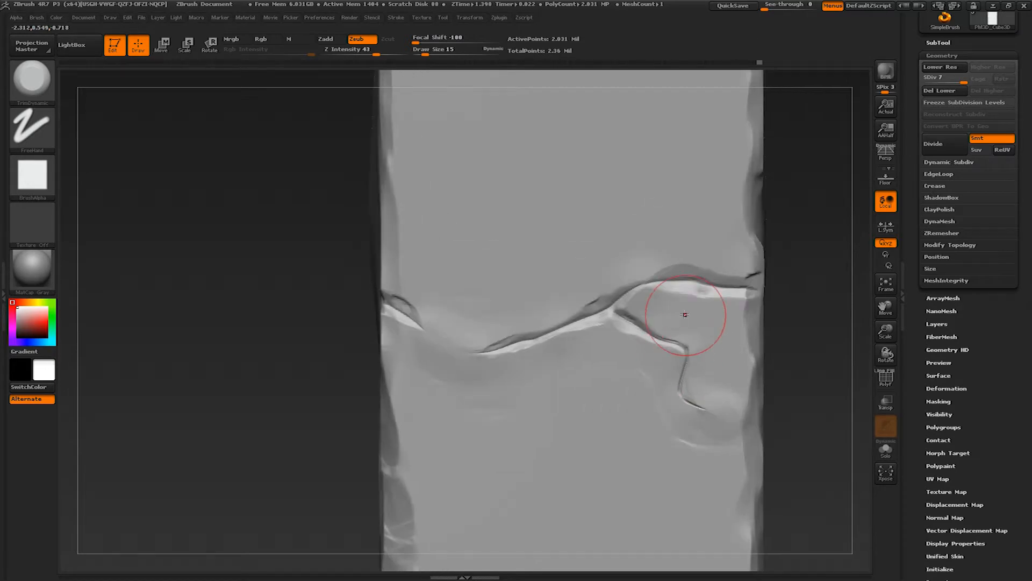
pyautogui.moveTo(722, 262)
pyautogui.mouseDown()
pyautogui.moveTo(636, 272)
pyautogui.moveTo(578, 295)
pyautogui.mouseUp()
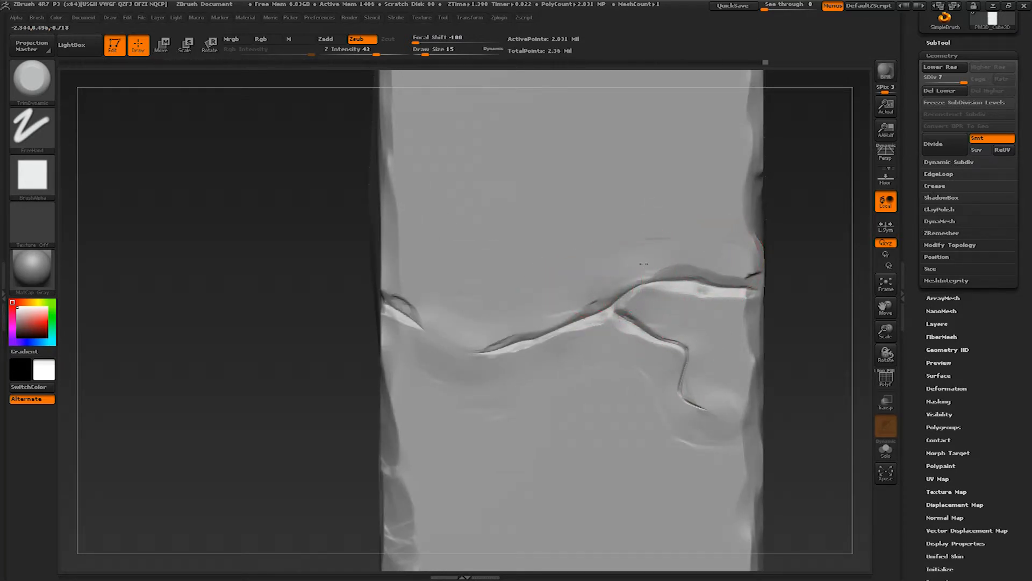
pyautogui.keyDown('alt'); pyautogui.moveTo(698, 265); pyautogui.dragTo(603, 237, button='right'); pyautogui.keyUp('alt')
pyautogui.moveTo(608, 296)
pyautogui.keyDown('alt'); pyautogui.mouseDown(button='right')
pyautogui.moveTo(543, 320)
pyautogui.moveTo(601, 361)
pyautogui.mouseUp(button='right'); pyautogui.keyUp('alt')
pyautogui.moveTo(627, 347)
pyautogui.mouseDown()
pyautogui.moveTo(603, 291)
pyautogui.moveTo(617, 302)
pyautogui.mouseUp()
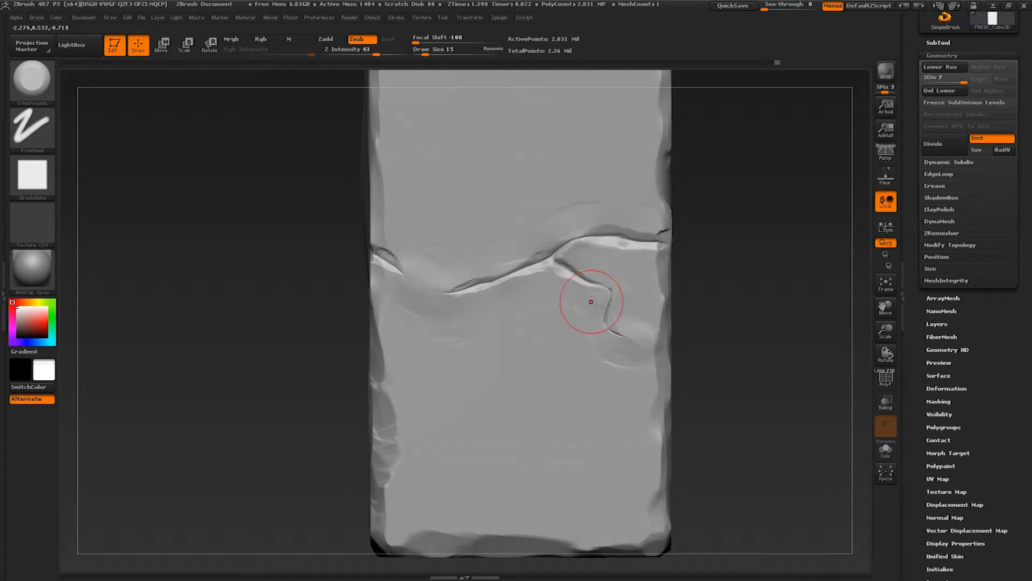
pyautogui.keyDown('alt'); pyautogui.moveTo(626, 309); pyautogui.dragTo(627, 350, button='right'); pyautogui.keyUp('alt')
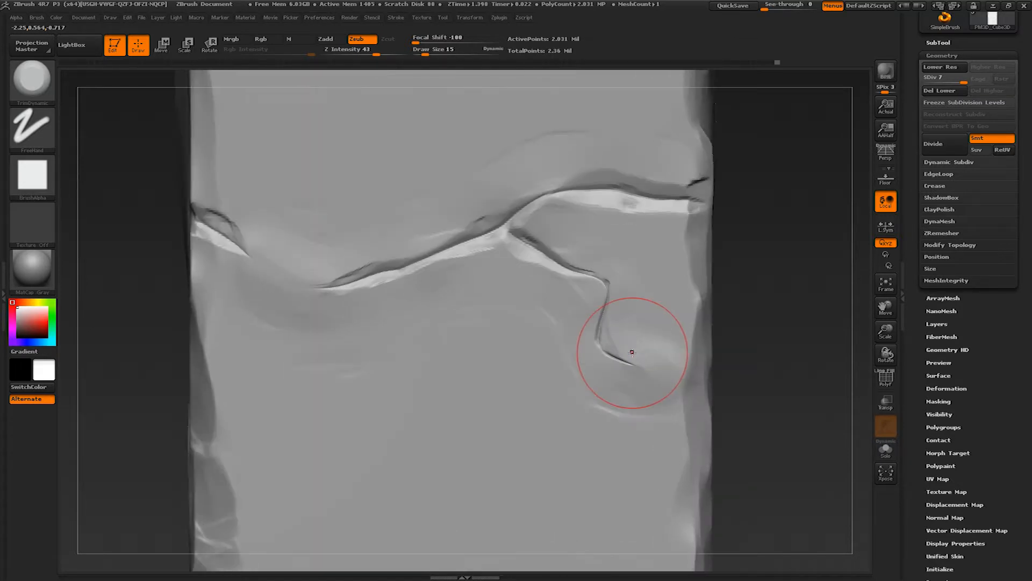
# Step: Reshape the upper bend of the branch crack with the Move brush at draw size 5
pyautogui.press('b')
pyautogui.press('m')
pyautogui.press('v')
pyautogui.press('s')
pyautogui.moveTo(615, 299); pyautogui.dragTo(611, 298)
pyautogui.keyDown('ctrl'); pyautogui.moveTo(612, 295); pyautogui.dragTo(613, 330, button='right'); pyautogui.keyUp('ctrl')
pyautogui.press('s')
pyautogui.moveTo(600, 282); pyautogui.dragTo(588, 254)
pyautogui.press('s')
pyautogui.press('s')
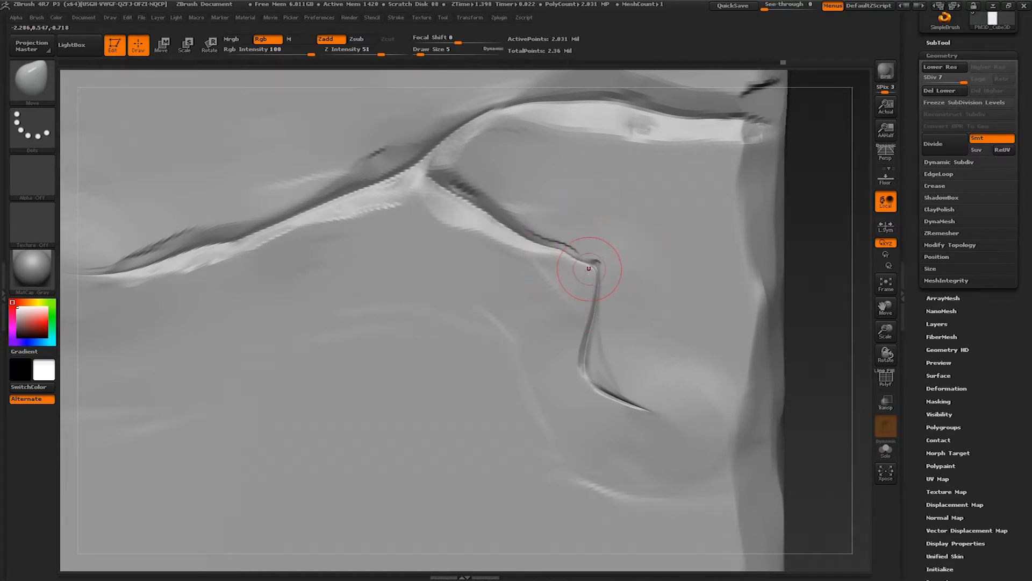
# Step: Sharpen the corner of the branch crack's bend with the Pinch and Move brushes at draw size 5
pyautogui.press('b')
pyautogui.press('p')
pyautogui.press('i')
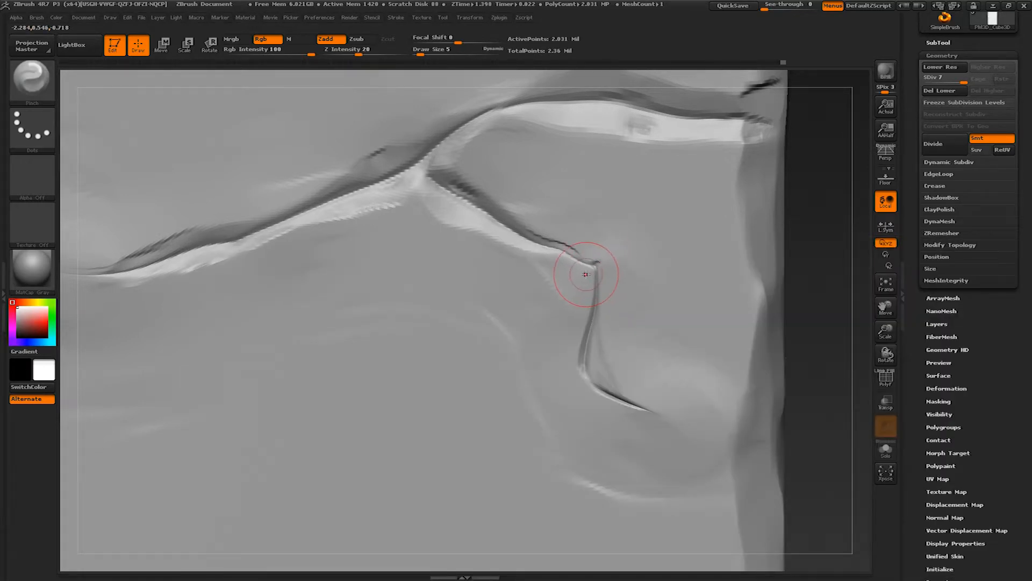
pyautogui.press('b')
pyautogui.press('m')
pyautogui.press('v')
pyautogui.keyDown('ctrl'); pyautogui.moveTo(600, 271); pyautogui.dragTo(644, 308, button='right'); pyautogui.keyUp('ctrl')
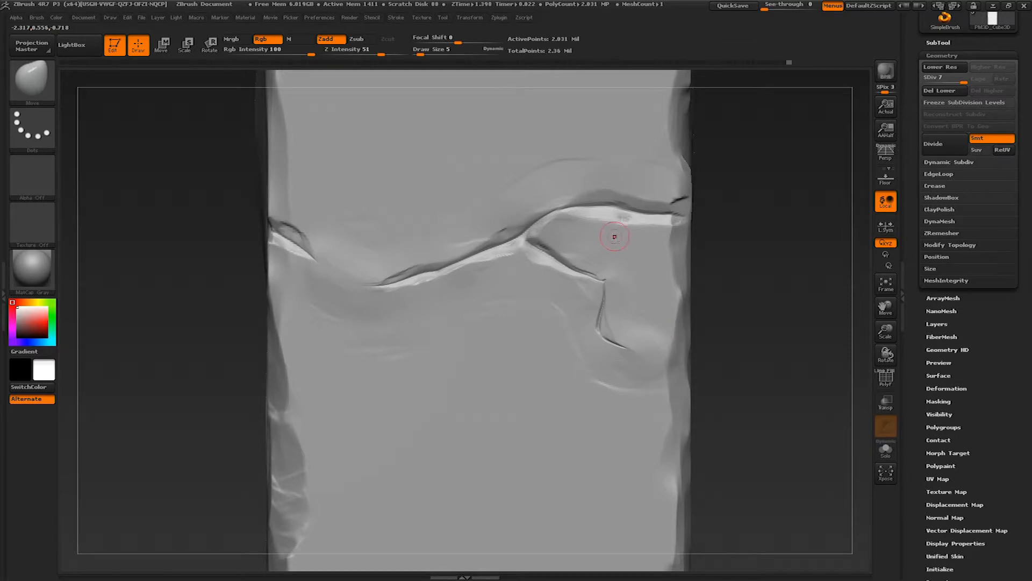
# Step: Flatten the area around the branch crack's lower segment with the TrimDynamic brush at draw size 13
pyautogui.press('b')
pyautogui.press('t')
pyautogui.press('d')
pyautogui.press('s')
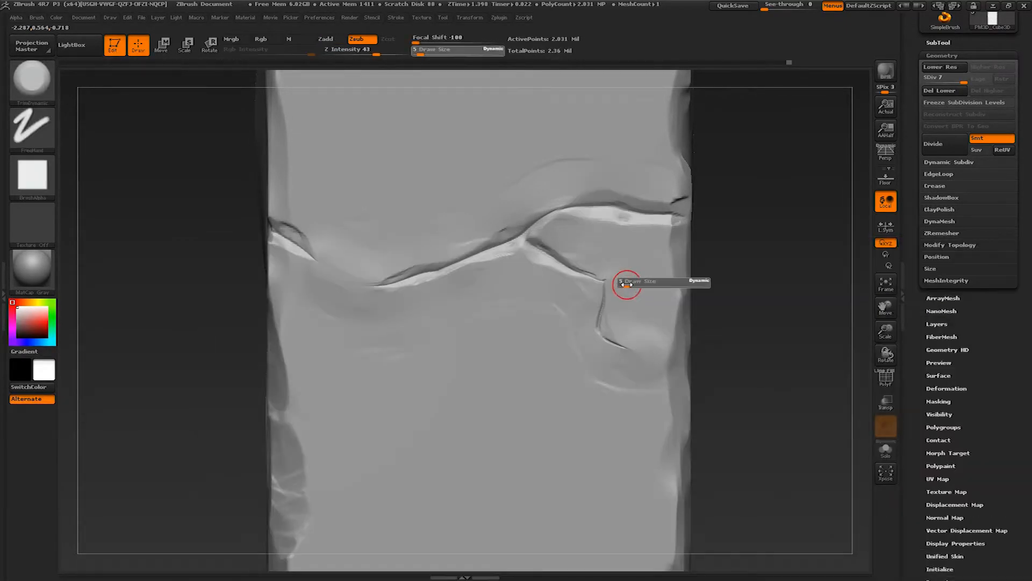
pyautogui.press(']')
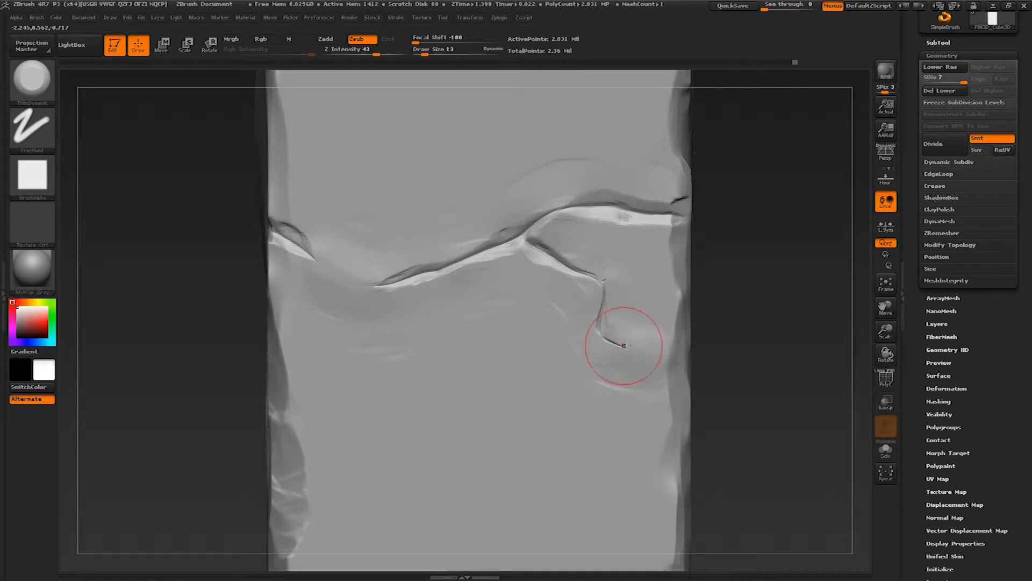
pyautogui.keyDown('ctrl'); pyautogui.moveTo(631, 351); pyautogui.dragTo(648, 300, button='right'); pyautogui.keyUp('ctrl')
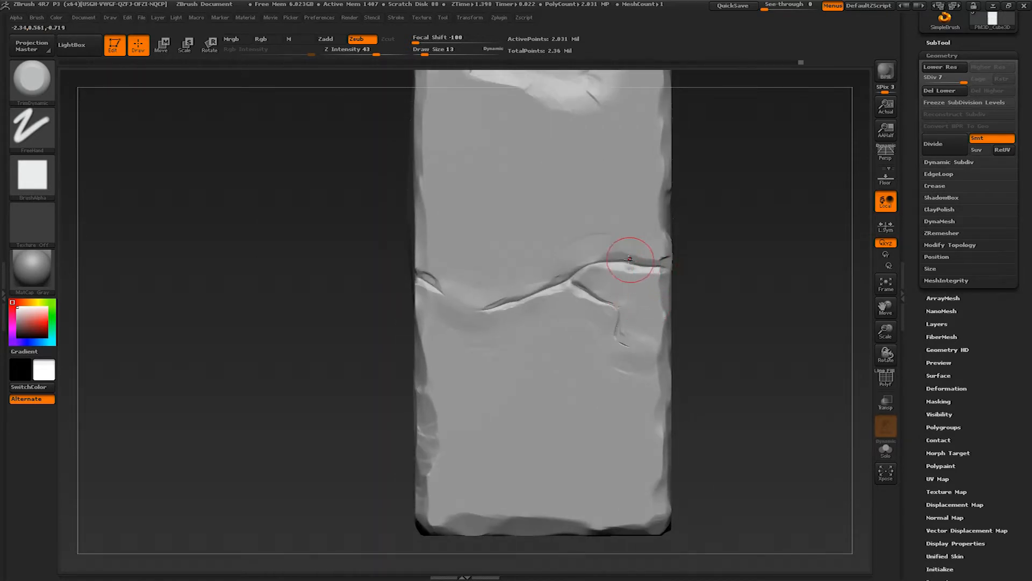
# Step: Flatten the surface around the gap in the main crack with the TrimDynamic brush at draw size 42
pyautogui.moveTo(588, 237)
pyautogui.keyDown('ctrl'); pyautogui.mouseDown(button='right')
pyautogui.moveTo(603, 267)
pyautogui.moveTo(603, 354)
pyautogui.mouseUp(button='right'); pyautogui.keyUp('ctrl')
pyautogui.moveTo(602, 354); pyautogui.dragTo(584, 355, button='right')
pyautogui.keyDown('ctrl'); pyautogui.moveTo(583, 355); pyautogui.dragTo(547, 380, button='right'); pyautogui.keyUp('ctrl')
pyautogui.press(']')
pyautogui.press(']')
pyautogui.press(']')
pyautogui.press('s')
pyautogui.moveTo(478, 368); pyautogui.dragTo(466, 384)
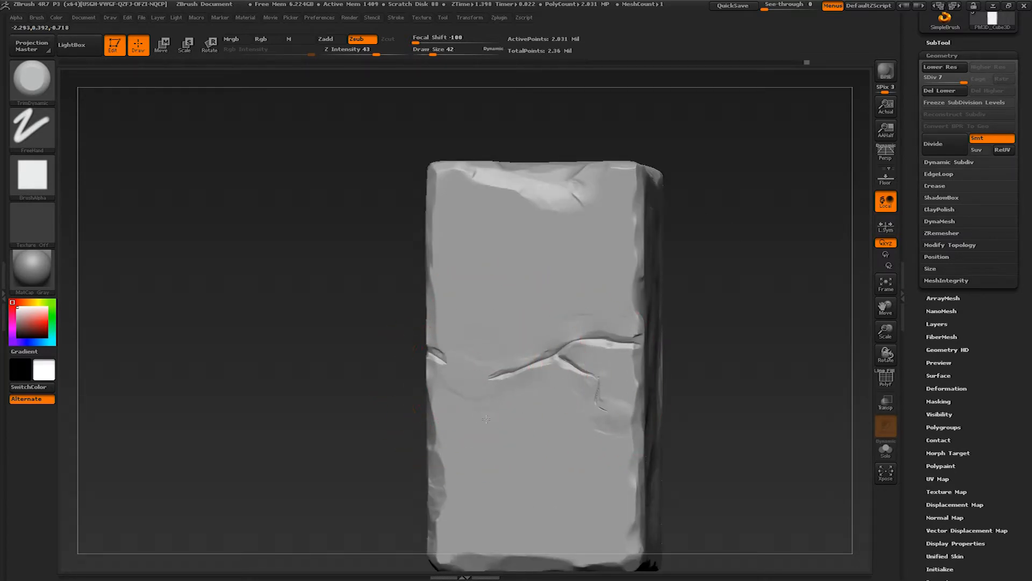
pyautogui.keyDown('ctrl'); pyautogui.moveTo(477, 413); pyautogui.dragTo(484, 428, button='right'); pyautogui.keyUp('ctrl')
# Step: Carve fine tips into the crack ends on both sides of the gap with the Dam_Standard brush at draw size 2
pyautogui.press('b')
pyautogui.press('d')
pyautogui.press('s')
pyautogui.press('s')
pyautogui.moveTo(493, 395); pyautogui.dragTo(485, 395)
pyautogui.keyDown('ctrl'); pyautogui.moveTo(485, 396); pyautogui.dragTo(444, 410, button='right'); pyautogui.keyUp('ctrl')
pyautogui.keyDown('alt'); pyautogui.moveTo(444, 409); pyautogui.dragTo(433, 355, button='right'); pyautogui.keyUp('alt')
pyautogui.press('s')
pyautogui.moveTo(434, 366); pyautogui.dragTo(427, 365)
pyautogui.press('s')
pyautogui.moveTo(378, 305); pyautogui.dragTo(374, 305)
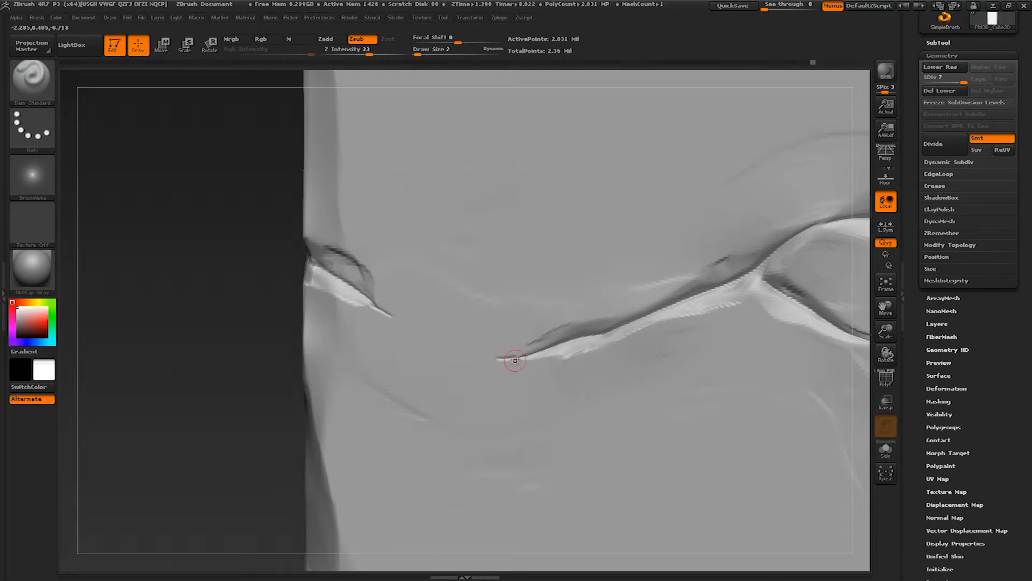
pyautogui.keyDown('ctrl'); pyautogui.moveTo(549, 368); pyautogui.dragTo(430, 150, button='right'); pyautogui.keyUp('ctrl')
pyautogui.moveTo(607, 398)
pyautogui.keyDown('ctrl'); pyautogui.mouseDown(button='right')
pyautogui.moveTo(603, 376)
pyautogui.moveTo(558, 352)
pyautogui.moveTo(569, 375)
pyautogui.mouseUp(button='right'); pyautogui.keyUp('ctrl')
# Step: Trim the surface between the branch crack's lower end and the brick's nearby edge with TrimDynamic at draw size 13
pyautogui.press('b')
pyautogui.press('t')
pyautogui.press('d')
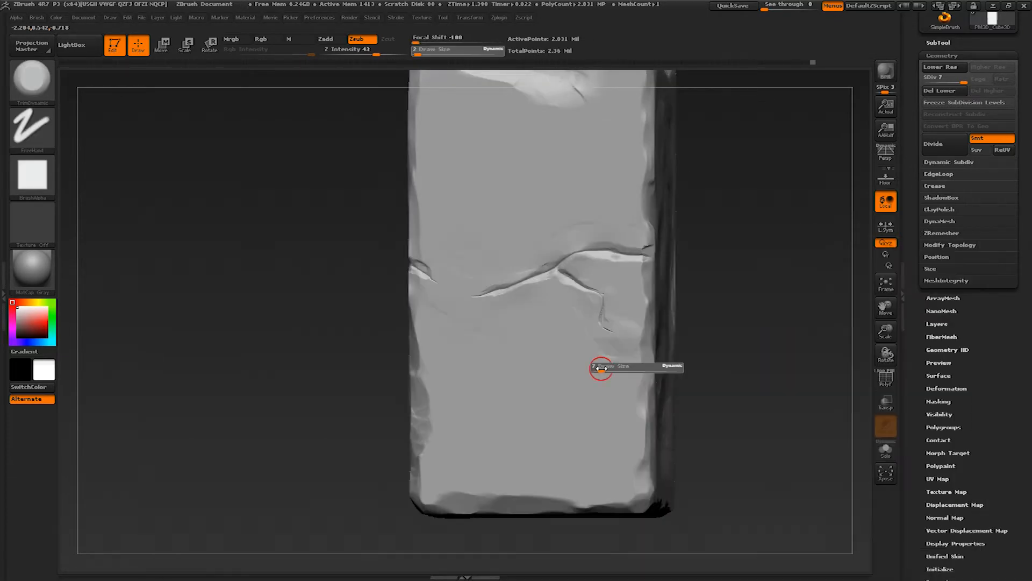
pyautogui.moveTo(638, 334); pyautogui.dragTo(642, 367)
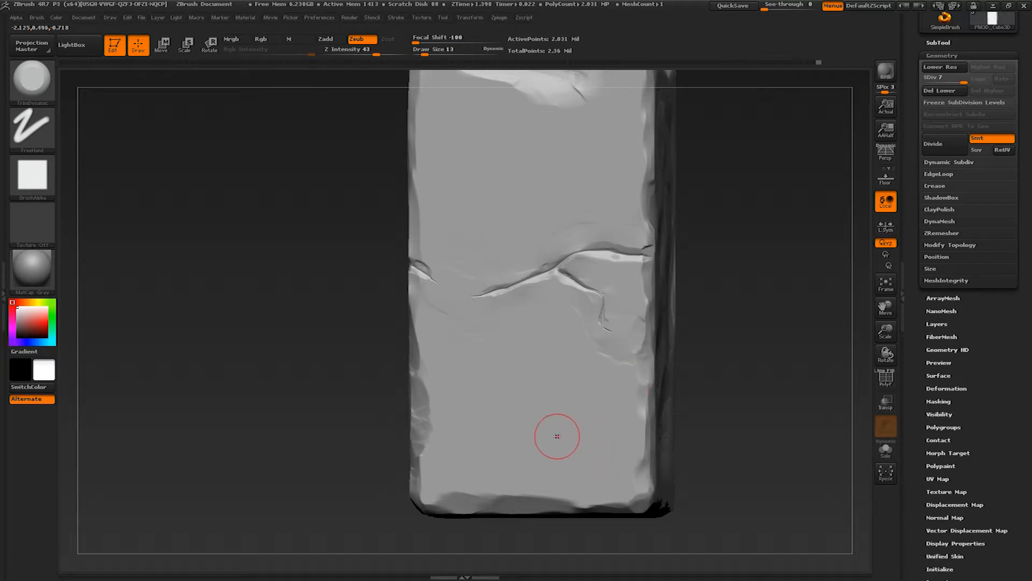
# Step: Roughen the broad face below and above the crack with ClayBuildup strokes
pyautogui.press('b')
pyautogui.press('c')
pyautogui.press('b')
pyautogui.moveTo(530, 421)
pyautogui.mouseDown()
pyautogui.moveTo(538, 435)
pyautogui.moveTo(599, 430)
pyautogui.moveTo(492, 407)
pyautogui.mouseUp()
pyautogui.moveTo(497, 150); pyautogui.dragTo(569, 149)
pyautogui.press('b')
pyautogui.press('c')
pyautogui.press('b')
pyautogui.moveTo(505, 135)
pyautogui.keyDown('alt'); pyautogui.mouseDown()
pyautogui.moveTo(554, 133)
pyautogui.moveTo(541, 141)
pyautogui.mouseUp(); pyautogui.keyUp('alt')
# Step: Trim the roughened areas above and below the crack into uneven facets with the TrimDynamic brush at draw size 22
pyautogui.press('b')
pyautogui.press('t')
pyautogui.press('d')
pyautogui.keyDown('alt'); pyautogui.moveTo(540, 141); pyautogui.dragTo(561, 200, button='right'); pyautogui.keyUp('alt')
pyautogui.moveTo(553, 199)
pyautogui.mouseDown()
pyautogui.moveTo(541, 175)
pyautogui.moveTo(519, 188)
pyautogui.moveTo(592, 194)
pyautogui.moveTo(553, 231)
pyautogui.moveTo(524, 207)
pyautogui.moveTo(604, 185)
pyautogui.moveTo(591, 210)
pyautogui.moveTo(512, 174)
pyautogui.mouseUp()
pyautogui.press('s')
pyautogui.moveTo(591, 443)
pyautogui.mouseDown()
pyautogui.moveTo(530, 457)
pyautogui.moveTo(545, 496)
pyautogui.moveTo(603, 460)
pyautogui.mouseUp()
pyautogui.moveTo(616, 515); pyautogui.dragTo(535, 517)
pyautogui.moveTo(553, 459)
pyautogui.mouseDown()
pyautogui.moveTo(541, 450)
pyautogui.moveTo(606, 462)
pyautogui.moveTo(608, 517)
pyautogui.mouseUp()
pyautogui.moveTo(592, 467)
pyautogui.mouseDown()
pyautogui.moveTo(602, 498)
pyautogui.moveTo(626, 491)
pyautogui.mouseUp()
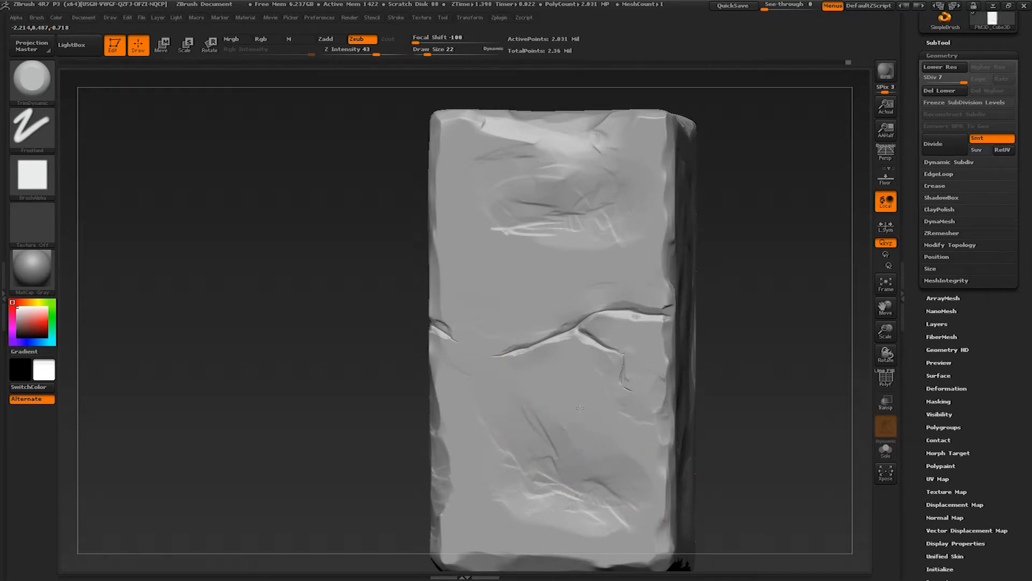
# Step: Duplicate the brick subtool and move one brick sideways so the two stand apart
pyautogui.moveTo(549, 477)
pyautogui.keyDown('alt'); pyautogui.mouseDown(button='right')
pyautogui.moveTo(524, 371)
pyautogui.moveTo(447, 395)
pyautogui.moveTo(579, 410)
pyautogui.moveTo(500, 411)
pyautogui.moveTo(506, 463)
pyautogui.mouseUp(button='right'); pyautogui.keyUp('alt')
pyautogui.moveTo(505, 462); pyautogui.dragTo(457, 441, button='right')
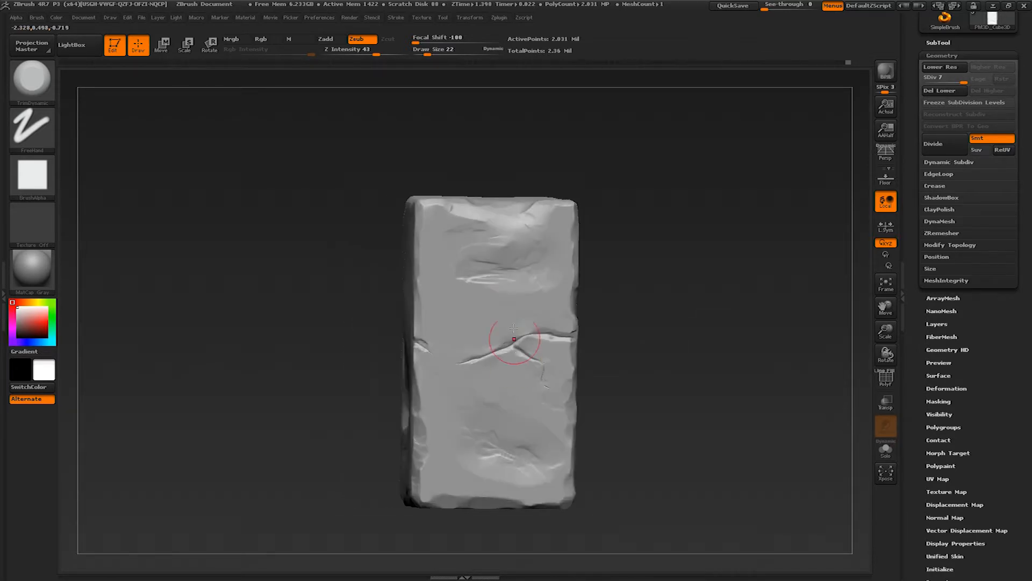
pyautogui.moveTo(484, 258)
pyautogui.mouseDown(button='right')
pyautogui.moveTo(426, 335)
pyautogui.moveTo(470, 359)
pyautogui.moveTo(473, 320)
pyautogui.mouseUp(button='right')
pyautogui.moveTo(473, 319)
pyautogui.mouseDown(button='right')
pyautogui.moveTo(433, 342)
pyautogui.moveTo(473, 385)
pyautogui.moveTo(490, 384)
pyautogui.moveTo(532, 453)
pyautogui.moveTo(542, 451)
pyautogui.moveTo(492, 361)
pyautogui.moveTo(572, 418)
pyautogui.mouseUp(button='right')
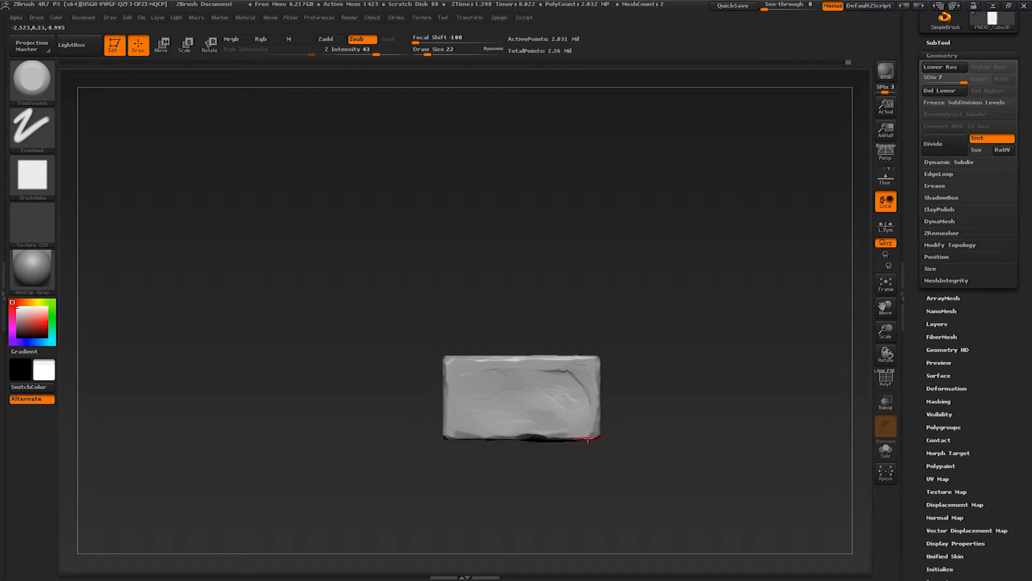
pyautogui.press('w')
pyautogui.moveTo(569, 394)
pyautogui.keyDown('shift'); pyautogui.mouseDown()
pyautogui.moveTo(479, 395)
pyautogui.moveTo(495, 395)
pyautogui.mouseUp(); pyautogui.keyUp('shift')
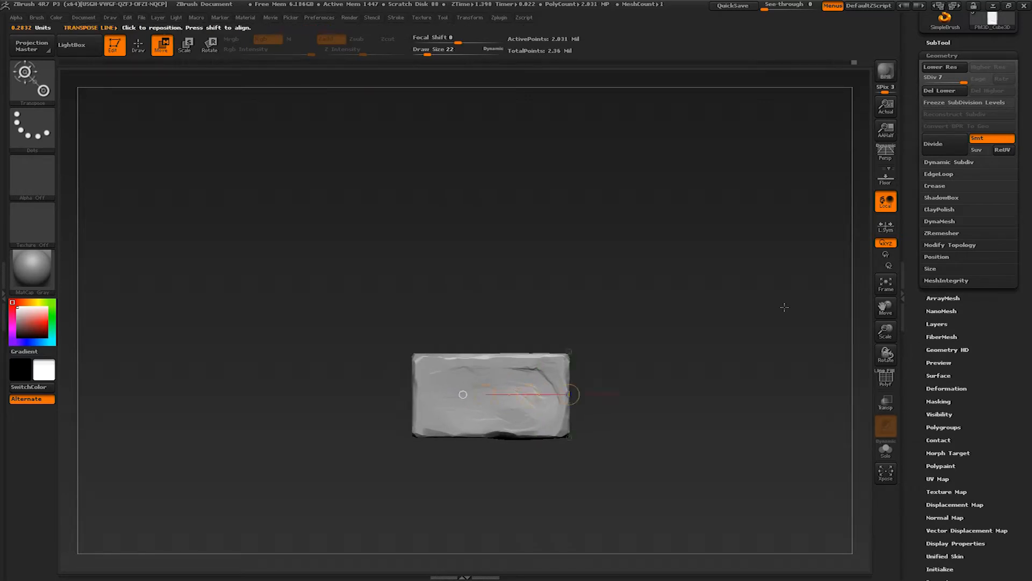
pyautogui.click(938, 43)
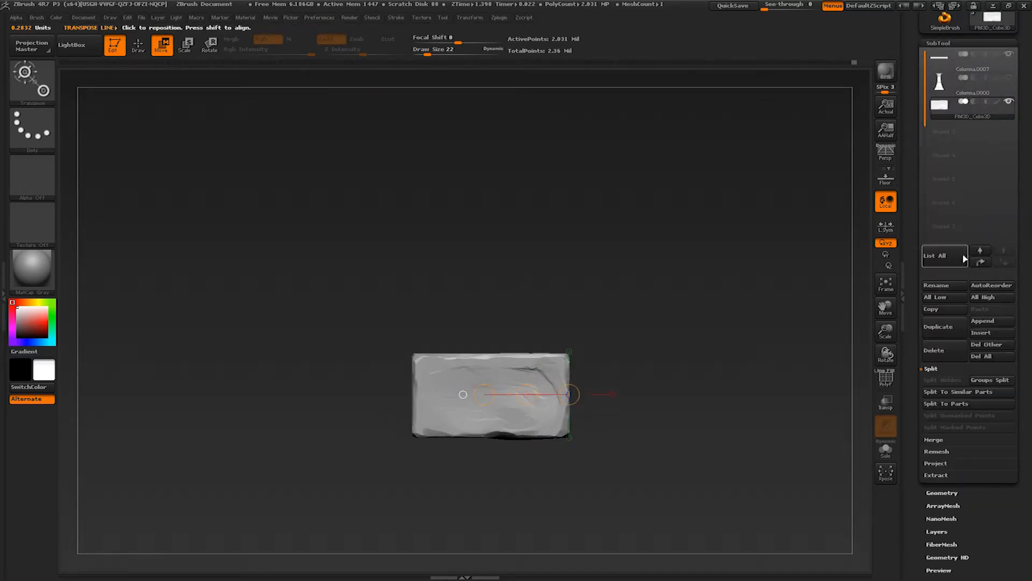
pyautogui.click(939, 326)
pyautogui.moveTo(526, 395); pyautogui.dragTo(312, 386)
pyautogui.keyDown('alt'); pyautogui.moveTo(385, 385); pyautogui.dragTo(509, 349); pyautogui.keyUp('alt')
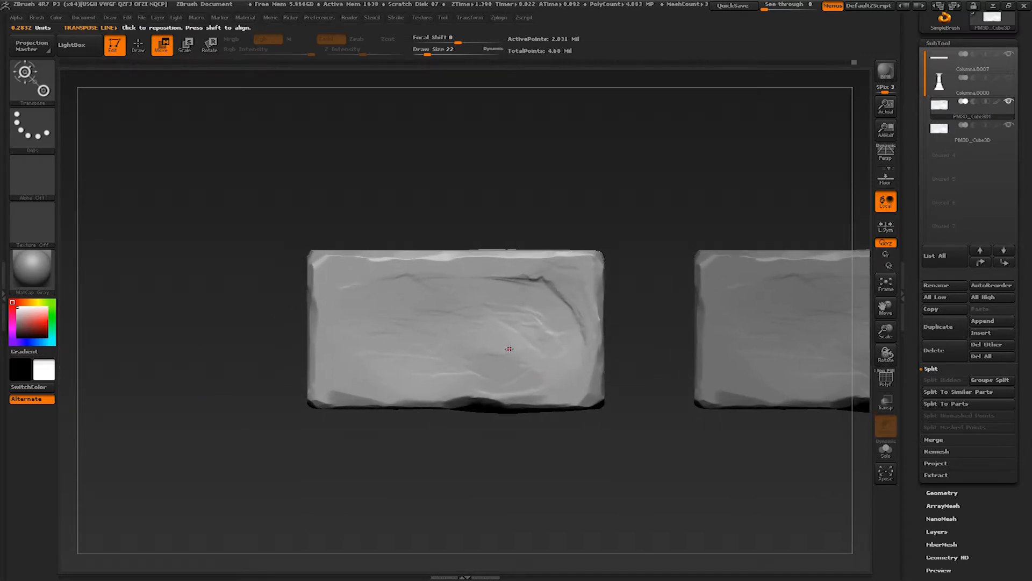
# Step: Trim uneven patches across the broad face of the duplicated brick with the TrimDynamic brush at draw size 28
pyautogui.press('b')
pyautogui.press('b')
pyautogui.press('t')
pyautogui.press('d')
pyautogui.keyDown('alt'); pyautogui.moveTo(474, 321); pyautogui.dragTo(536, 316, button='right'); pyautogui.keyUp('alt')
pyautogui.press('s')
pyautogui.click(544, 299)
pyautogui.moveTo(592, 263)
pyautogui.mouseDown()
pyautogui.moveTo(491, 248)
pyautogui.moveTo(578, 254)
pyautogui.moveTo(631, 276)
pyautogui.moveTo(529, 237)
pyautogui.moveTo(430, 247)
pyautogui.mouseUp()
pyautogui.press('b')
pyautogui.press('t')
pyautogui.press('d')
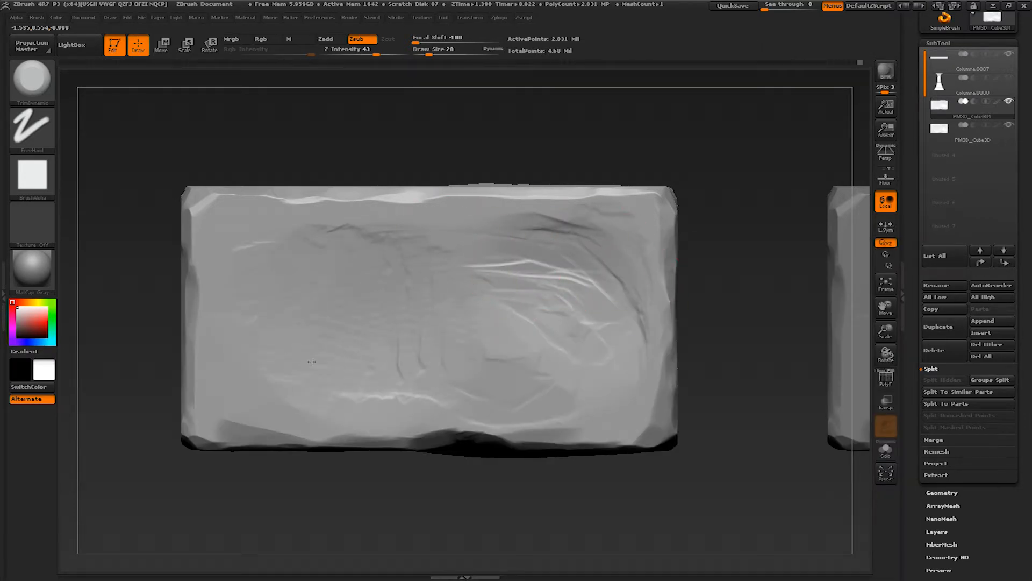
pyautogui.moveTo(538, 272); pyautogui.dragTo(473, 236)
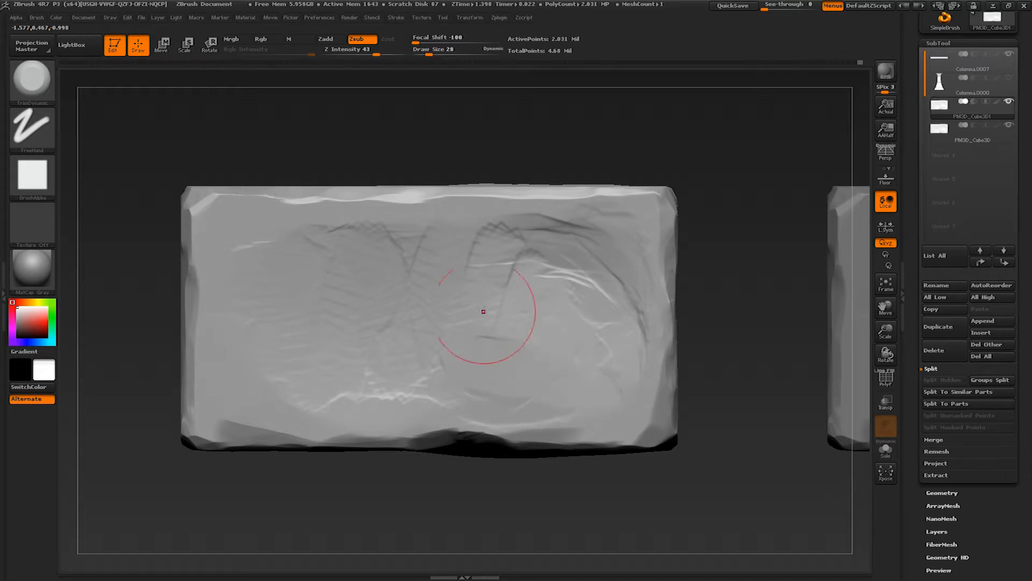
# Step: Carve a vertical notch down from the middle of the brick's upper edge with the Dam_Standard brush at draw size 13
pyautogui.press('b')
pyautogui.press('t')
pyautogui.press('Escape')
pyautogui.press('b')
pyautogui.press('d')
pyautogui.press('s')
pyautogui.keyDown('alt'); pyautogui.moveTo(430, 271); pyautogui.dragTo(433, 344, button='right'); pyautogui.keyUp('alt')
pyautogui.press('s')
pyautogui.moveTo(433, 175); pyautogui.dragTo(437, 173)
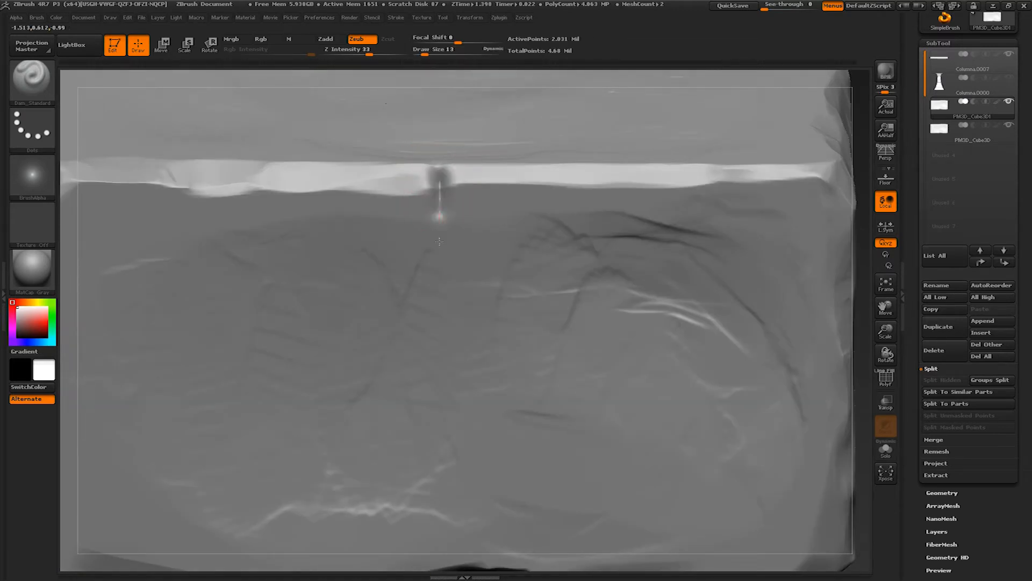
pyautogui.moveTo(437, 297); pyautogui.dragTo(437, 308)
# Step: Narrow the notch in the upper edge with the Pinch brush at draw size 19
pyautogui.moveTo(438, 371); pyautogui.dragTo(494, 300, button='right')
pyautogui.press('b')
pyautogui.press('p')
pyautogui.press('i')
pyautogui.moveTo(450, 299); pyautogui.dragTo(452, 247)
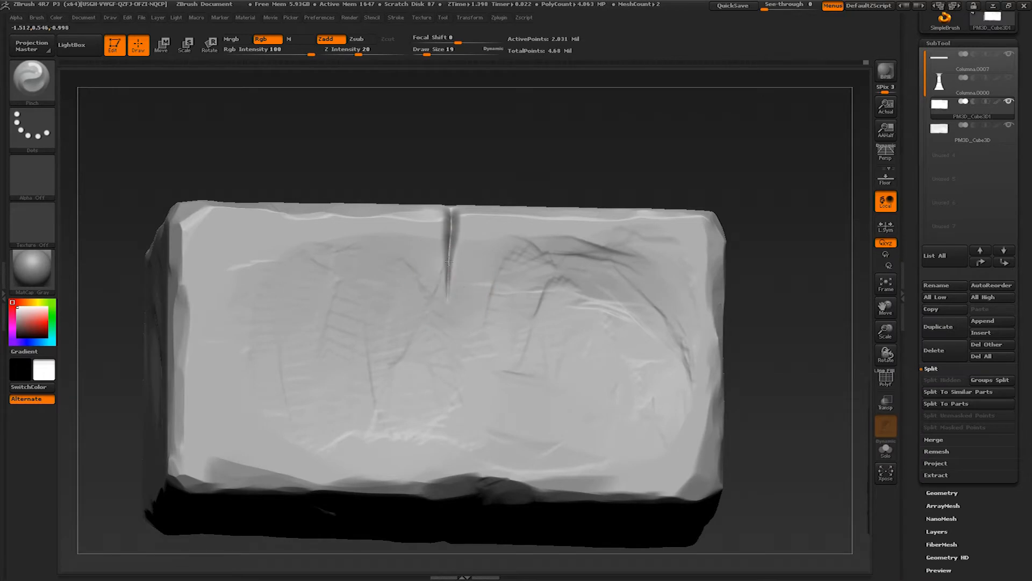
# Step: Mask the area beside the notch and trim the notch's wall with the TrimDynamic brush
pyautogui.press('b')
pyautogui.press('t')
pyautogui.press('d')
pyautogui.moveTo(428, 285); pyautogui.dragTo(434, 473, button='right')
pyautogui.moveTo(429, 482)
pyautogui.keyDown('ctrl'); pyautogui.mouseDown()
pyautogui.moveTo(314, 474)
pyautogui.moveTo(323, 504)
pyautogui.mouseUp(); pyautogui.keyUp('ctrl')
pyautogui.keyDown('ctrl'); pyautogui.moveTo(358, 195); pyautogui.dragTo(427, 422); pyautogui.keyUp('ctrl')
pyautogui.moveTo(440, 301); pyautogui.dragTo(448, 245)
pyautogui.moveTo(447, 253); pyautogui.dragTo(489, 269, button='right')
pyautogui.moveTo(456, 283); pyautogui.dragTo(449, 311)
pyautogui.moveTo(412, 412); pyautogui.dragTo(418, 423)
# Step: Trim the notch where it crosses the brick's edge with the TrimDynamic brush at draw size 5
pyautogui.press('s')
pyautogui.moveTo(468, 323); pyautogui.dragTo(465, 327)
pyautogui.press('s')
pyautogui.moveTo(465, 325)
pyautogui.mouseDown(button='right')
pyautogui.moveTo(425, 306)
pyautogui.moveTo(462, 274)
pyautogui.mouseUp(button='right')
pyautogui.moveTo(455, 263); pyautogui.dragTo(478, 295)
pyautogui.moveTo(479, 295); pyautogui.dragTo(497, 268, button='right')
pyautogui.keyDown('ctrl'); pyautogui.moveTo(497, 269); pyautogui.dragTo(500, 204, button='right'); pyautogui.keyUp('ctrl')
# Step: Invert the mask and trim the exposed side of the notch with TrimDynamic at draw size 5
pyautogui.keyDown('ctrl'); pyautogui.click(543, 457); pyautogui.keyUp('ctrl')
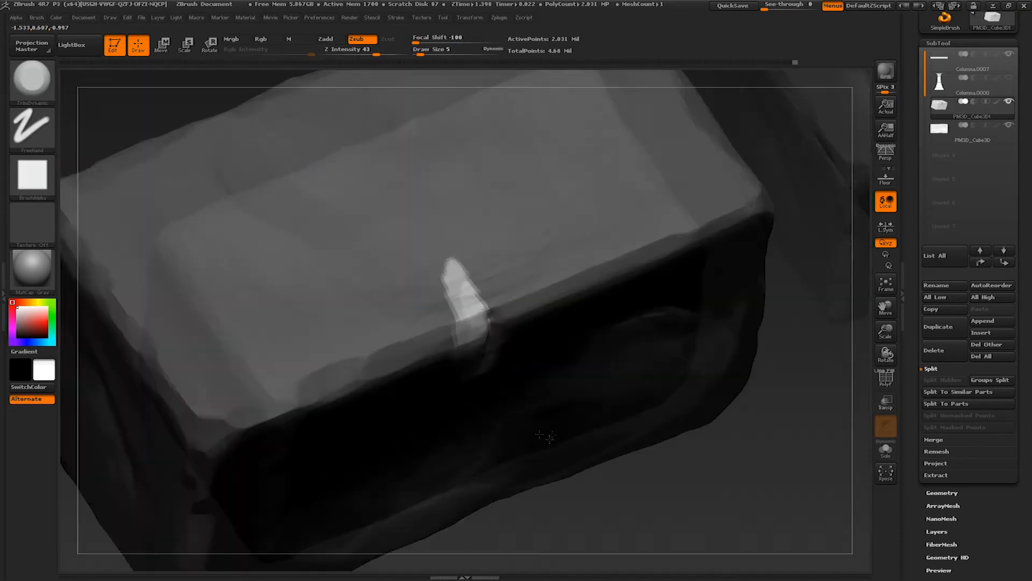
pyautogui.keyDown('ctrl'); pyautogui.moveTo(484, 301); pyautogui.dragTo(487, 420, button='right'); pyautogui.keyUp('ctrl')
pyautogui.moveTo(486, 376); pyautogui.dragTo(441, 334, button='right')
pyautogui.moveTo(419, 290); pyautogui.dragTo(430, 338)
pyautogui.moveTo(465, 409); pyautogui.dragTo(503, 467)
pyautogui.moveTo(457, 323); pyautogui.dragTo(392, 273, button='right')
pyautogui.moveTo(393, 272); pyautogui.dragTo(417, 293)
pyautogui.keyDown('ctrl'); pyautogui.moveTo(417, 293); pyautogui.dragTo(425, 225, button='right'); pyautogui.keyUp('ctrl')
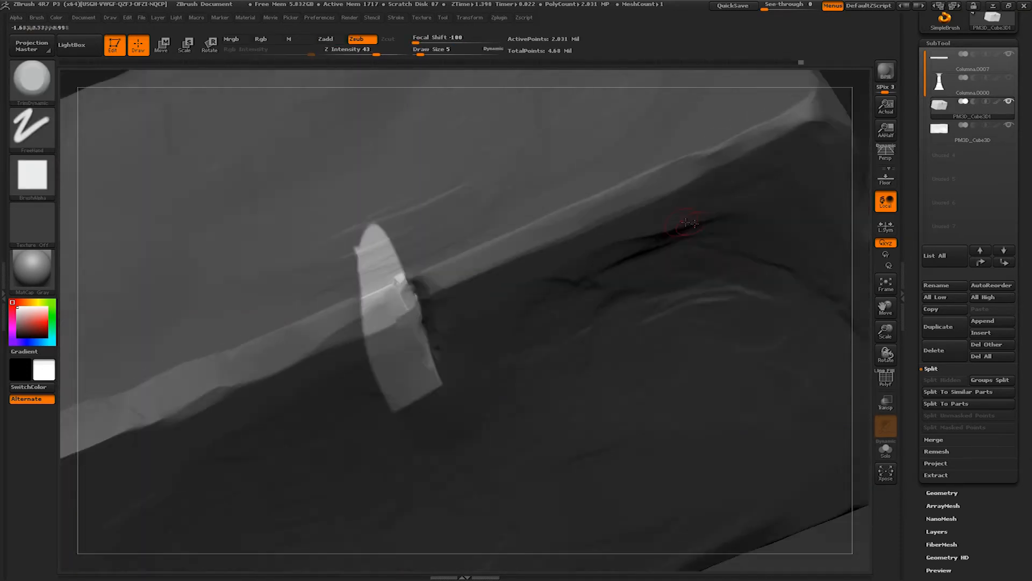
# Step: Clear the mask and tighten the notch with the Pinch brush
pyautogui.keyDown('ctrl'); pyautogui.click(827, 546); pyautogui.keyUp('ctrl')
pyautogui.keyDown('ctrl'); pyautogui.moveTo(473, 269); pyautogui.dragTo(477, 330, button='right'); pyautogui.keyUp('ctrl')
pyautogui.keyDown('ctrl'); pyautogui.moveTo(752, 344); pyautogui.dragTo(780, 376); pyautogui.keyUp('ctrl')
pyautogui.moveTo(479, 333); pyautogui.dragTo(503, 301, button='right')
pyautogui.press('b')
pyautogui.press('p')
pyautogui.press('i')
pyautogui.press('s')
pyautogui.moveTo(502, 329); pyautogui.dragTo(506, 329)
pyautogui.moveTo(507, 242); pyautogui.dragTo(504, 334)
pyautogui.moveTo(506, 330)
pyautogui.keyDown('ctrl'); pyautogui.mouseDown(button='right')
pyautogui.moveTo(509, 235)
pyautogui.moveTo(476, 179)
pyautogui.mouseUp(button='right'); pyautogui.keyUp('ctrl')
# Step: Trim uneven patches on the notched long face and its neighbouring side using the TrimAdaptive brush with the alpha off
pyautogui.press('b')
pyautogui.press('t')
pyautogui.press('a')
pyautogui.click(32, 175)
pyautogui.click(76, 179)
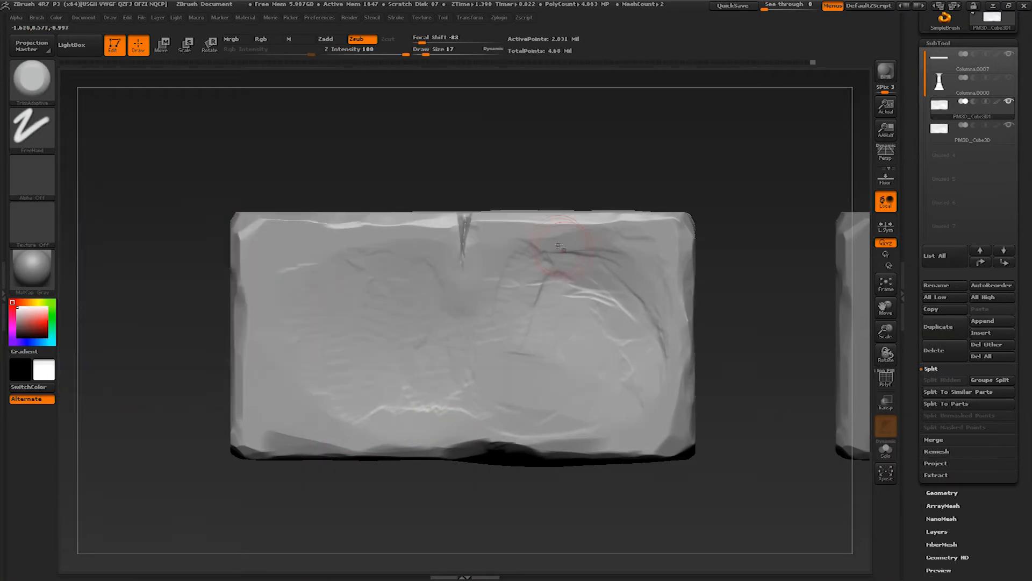
pyautogui.moveTo(557, 253); pyautogui.dragTo(501, 300)
pyautogui.moveTo(432, 418); pyautogui.dragTo(430, 398)
pyautogui.moveTo(538, 334)
pyautogui.mouseDown(button='right')
pyautogui.moveTo(366, 366)
pyautogui.moveTo(366, 408)
pyautogui.mouseUp(button='right')
pyautogui.moveTo(366, 452); pyautogui.dragTo(327, 394)
pyautogui.moveTo(344, 430); pyautogui.dragTo(307, 398, button='right')
# Step: Plane the brick's square end face with the TrimDynamic brush at draw size 24
pyautogui.press('b')
pyautogui.press('t')
pyautogui.press('d')
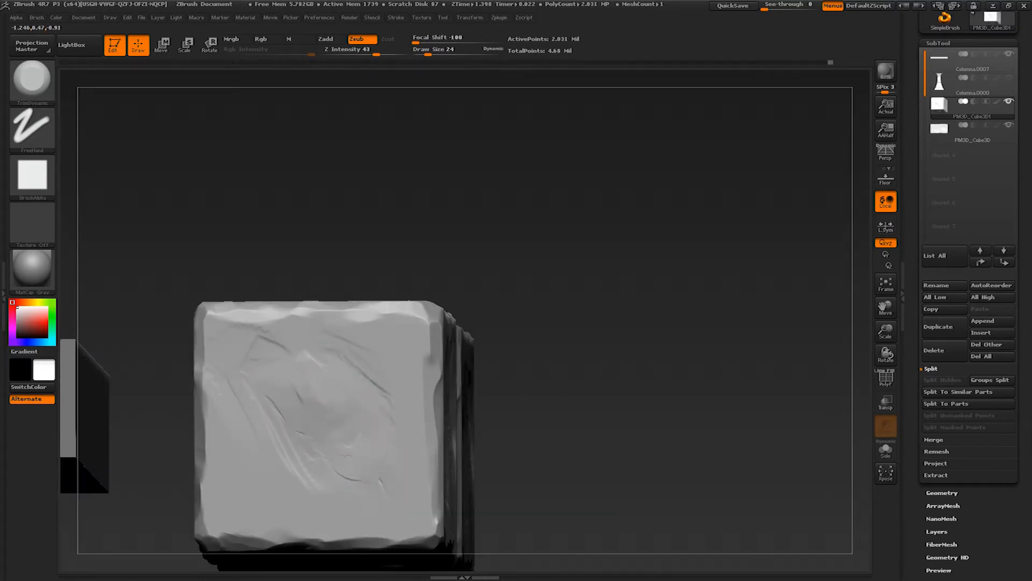
pyautogui.moveTo(412, 406); pyautogui.dragTo(398, 390)
pyautogui.moveTo(537, 376)
pyautogui.mouseDown(button='right')
pyautogui.moveTo(376, 371)
pyautogui.moveTo(361, 357)
pyautogui.mouseUp(button='right')
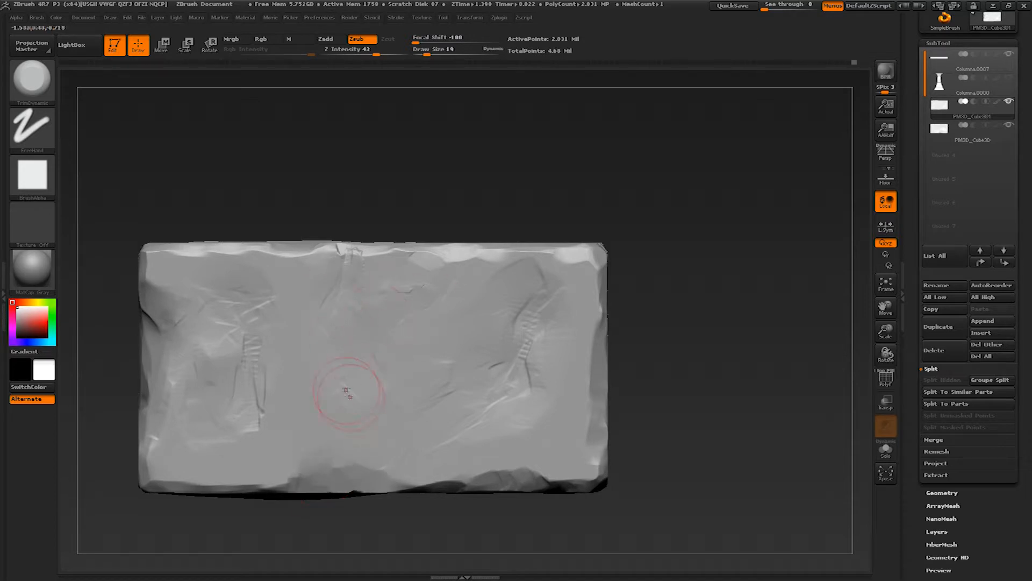
# Step: Trim rough patches and edges around the brick's long faces with the TrimDynamic brush
pyautogui.moveTo(332, 436)
pyautogui.mouseDown(button='right')
pyautogui.moveTo(331, 452)
pyautogui.moveTo(484, 452)
pyautogui.mouseUp(button='right')
pyautogui.moveTo(484, 387); pyautogui.dragTo(376, 419, button='right')
pyautogui.moveTo(322, 301); pyautogui.dragTo(333, 329)
pyautogui.moveTo(334, 328); pyautogui.dragTo(343, 316, button='right')
pyautogui.moveTo(371, 375)
pyautogui.mouseDown(button='right')
pyautogui.moveTo(484, 371)
pyautogui.moveTo(371, 403)
pyautogui.moveTo(430, 333)
pyautogui.moveTo(334, 264)
pyautogui.moveTo(430, 322)
pyautogui.mouseUp(button='right')
pyautogui.moveTo(379, 419); pyautogui.dragTo(374, 454)
pyautogui.moveTo(374, 455)
pyautogui.mouseDown(button='right')
pyautogui.moveTo(344, 301)
pyautogui.moveTo(369, 273)
pyautogui.moveTo(276, 376)
pyautogui.mouseUp(button='right')
pyautogui.moveTo(277, 376); pyautogui.dragTo(274, 449)
pyautogui.moveTo(274, 449); pyautogui.dragTo(376, 420, button='right')
pyautogui.moveTo(376, 419); pyautogui.dragTo(334, 441)
pyautogui.moveTo(333, 441)
pyautogui.mouseDown(button='right')
pyautogui.moveTo(430, 377)
pyautogui.moveTo(344, 334)
pyautogui.moveTo(312, 293)
pyautogui.mouseUp(button='right')
pyautogui.moveTo(312, 293)
pyautogui.mouseDown()
pyautogui.moveTo(318, 324)
pyautogui.moveTo(322, 307)
pyautogui.moveTo(293, 285)
pyautogui.mouseUp()
pyautogui.moveTo(376, 337); pyautogui.dragTo(372, 353)
pyautogui.moveTo(251, 326); pyautogui.dragTo(243, 325)
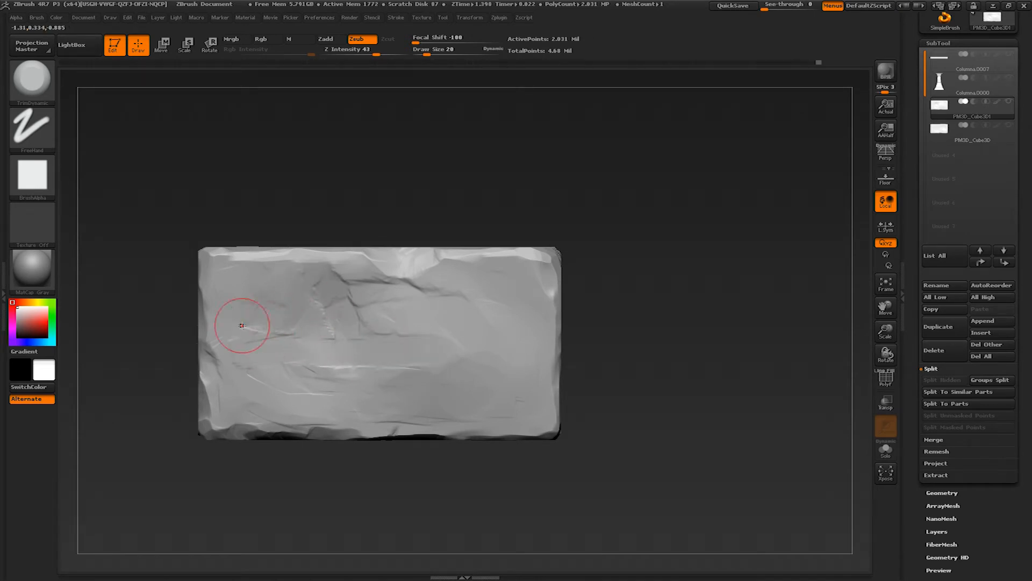
# Step: Flatten broad areas of the next long face with TrimDynamic at draw size 30
pyautogui.moveTo(281, 371)
pyautogui.mouseDown(button='right')
pyautogui.moveTo(279, 312)
pyautogui.moveTo(372, 358)
pyautogui.moveTo(377, 290)
pyautogui.mouseUp(button='right')
pyautogui.moveTo(416, 363)
pyautogui.mouseDown()
pyautogui.moveTo(404, 385)
pyautogui.moveTo(344, 376)
pyautogui.mouseUp()
pyautogui.press(']')
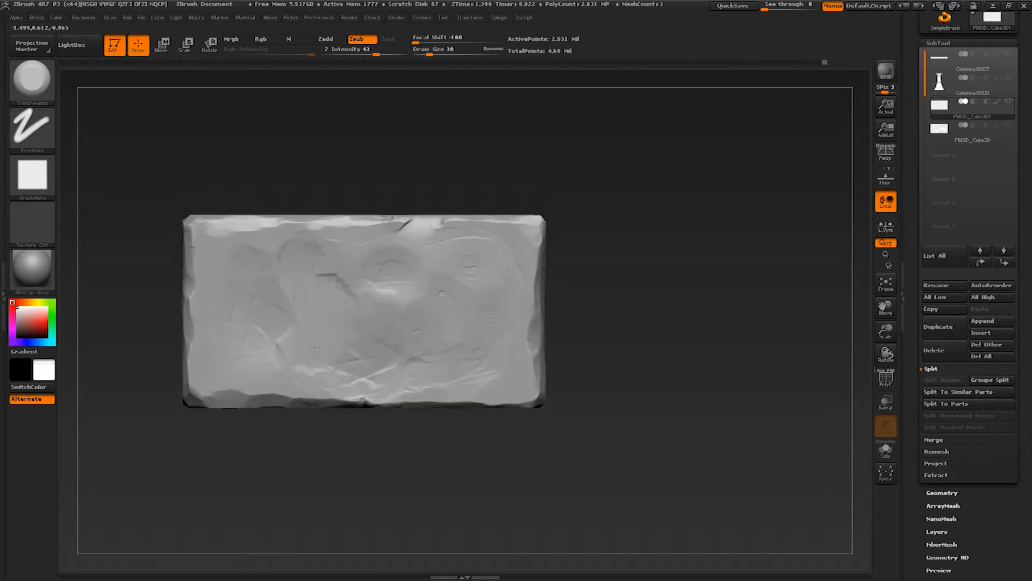
pyautogui.moveTo(320, 330); pyautogui.dragTo(312, 371)
pyautogui.moveTo(371, 291); pyautogui.dragTo(395, 344, button='right')
# Step: Trim the chipped upper edge and middle of the same long face with TrimDynamic at a smaller draw size
pyautogui.press('[')
pyautogui.press('[')
pyautogui.moveTo(403, 224)
pyautogui.mouseDown()
pyautogui.moveTo(309, 223)
pyautogui.moveTo(333, 247)
pyautogui.mouseUp()
pyautogui.moveTo(347, 279); pyautogui.dragTo(351, 235, button='right')
pyautogui.moveTo(316, 245); pyautogui.dragTo(295, 241)
pyautogui.press('s')
pyautogui.click(385, 359)
pyautogui.moveTo(355, 286); pyautogui.dragTo(408, 273)
pyautogui.moveTo(428, 265)
pyautogui.keyDown('ctrl'); pyautogui.mouseDown(button='right')
pyautogui.moveTo(428, 299)
pyautogui.moveTo(394, 315)
pyautogui.moveTo(403, 245)
pyautogui.moveTo(407, 312)
pyautogui.moveTo(384, 271)
pyautogui.moveTo(476, 344)
pyautogui.mouseUp(button='right'); pyautogui.keyUp('ctrl')
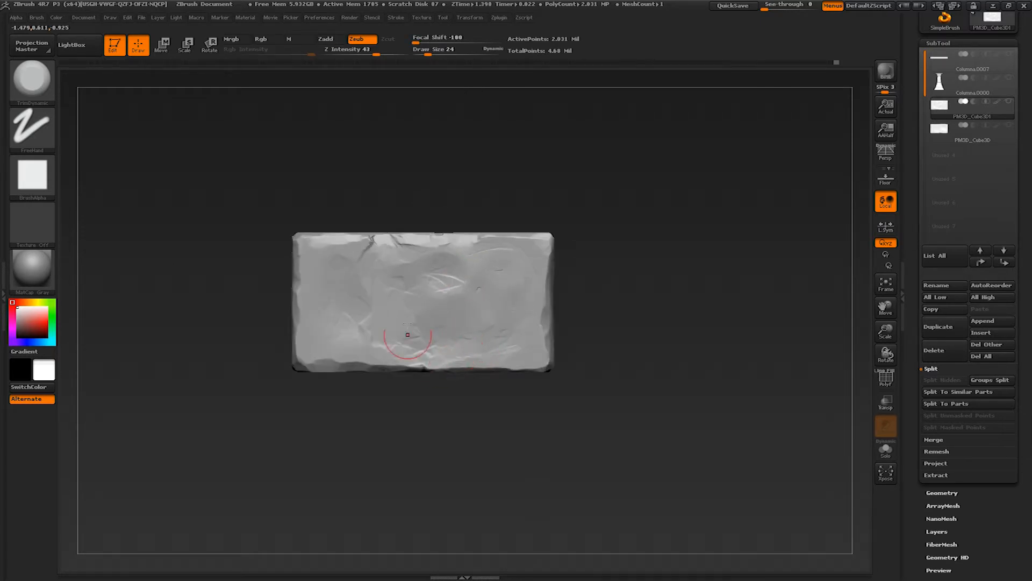
# Step: Set up the Layer brush with the Spray stroke and the alpha turned off
pyautogui.press('b')
pyautogui.press('l')
pyautogui.press('y')
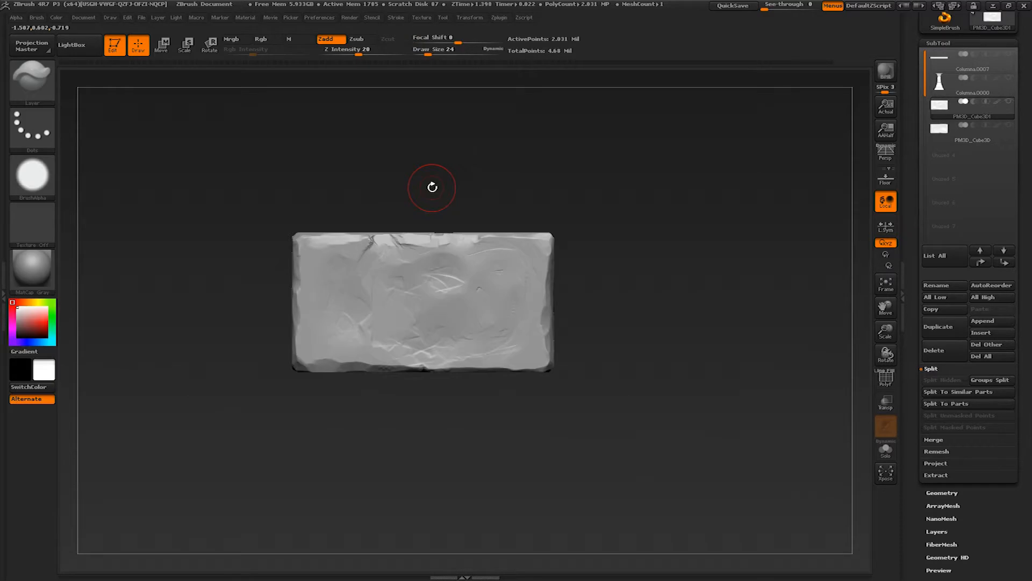
pyautogui.click(45, 132)
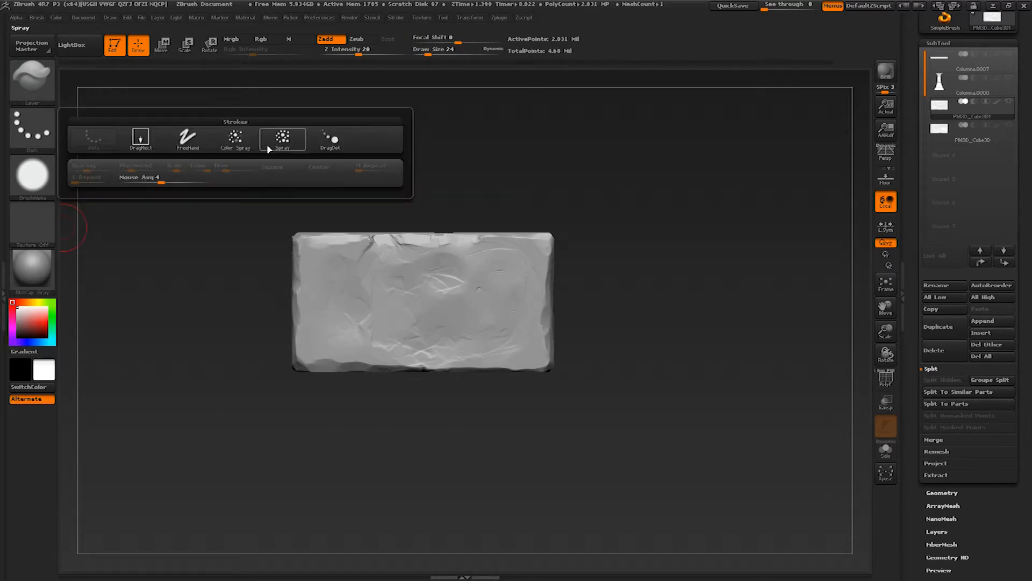
pyautogui.click(282, 139)
pyautogui.click(32, 183)
pyautogui.click(92, 191)
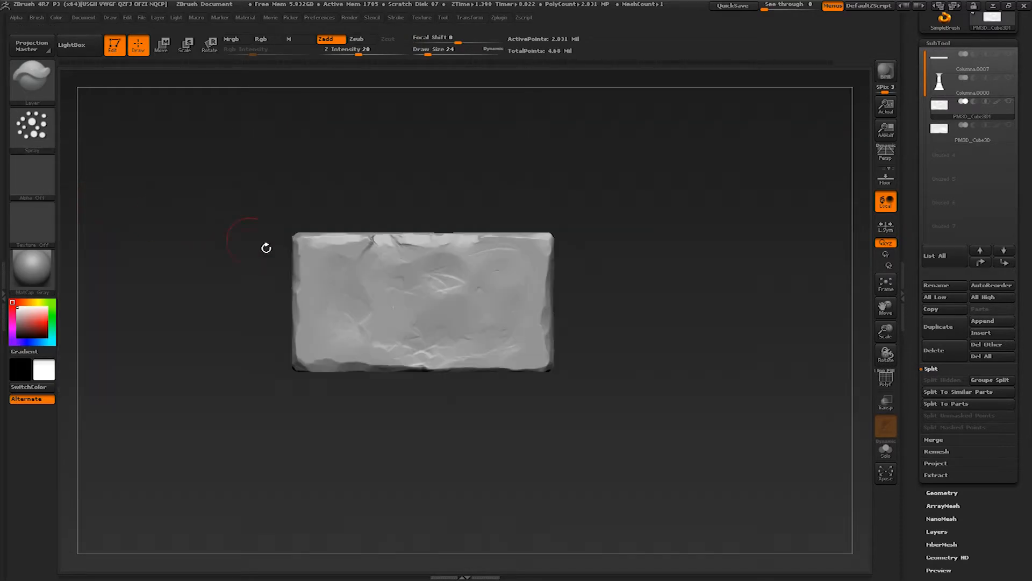
# Step: Try Layer spray strokes on the long face, including one with the focal shift at -100
pyautogui.press('f')
pyautogui.moveTo(396, 336); pyautogui.dragTo(422, 323)
pyautogui.hotkey('ctrl', 'z')
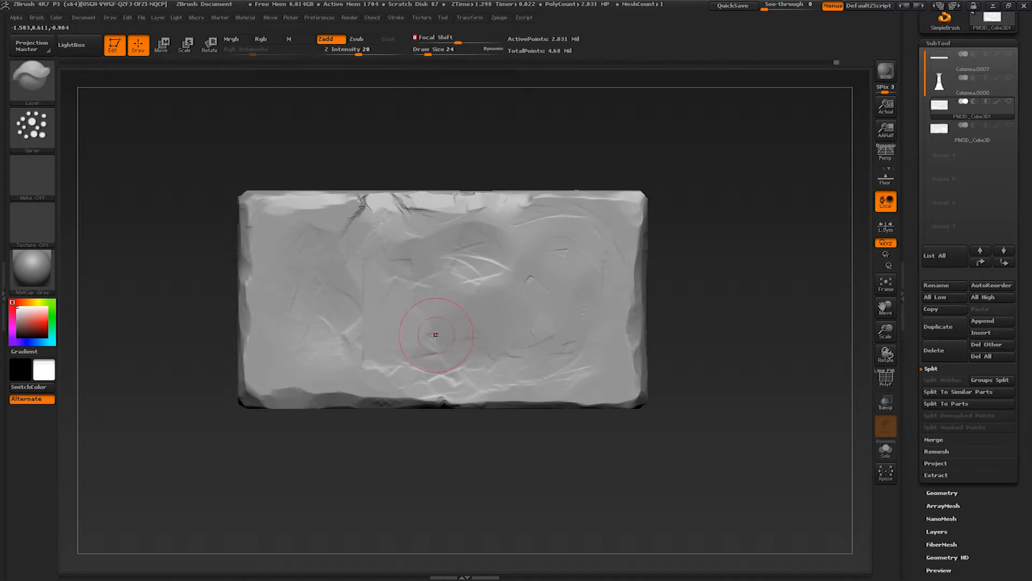
pyautogui.moveTo(431, 39); pyautogui.dragTo(412, 40)
pyautogui.moveTo(468, 297)
pyautogui.mouseDown()
pyautogui.moveTo(500, 322)
pyautogui.moveTo(496, 364)
pyautogui.mouseUp()
pyautogui.hotkey('ctrl', 'z')
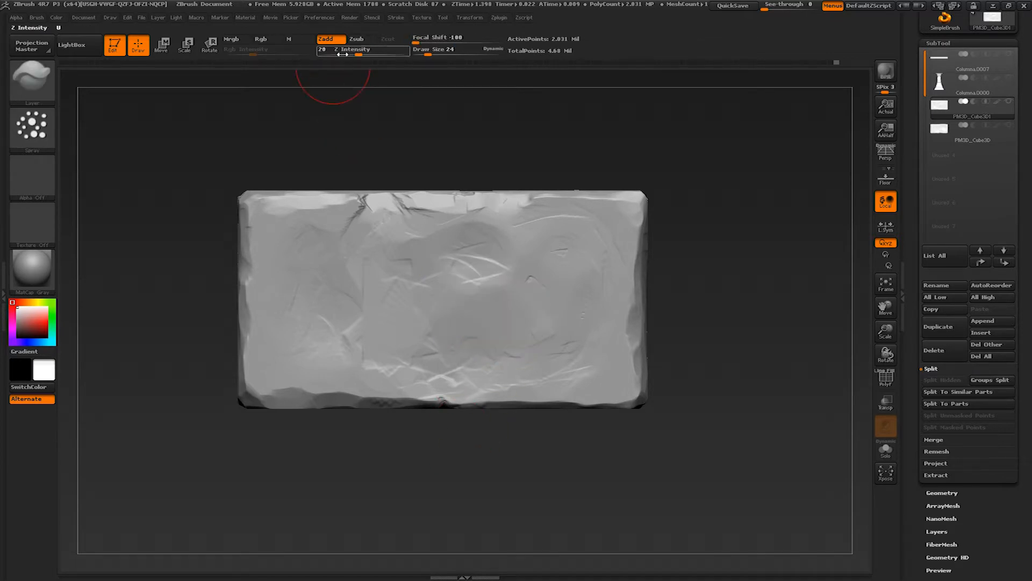
# Step: Set the Layer brush to subtract at Z intensity 1 and test spray strokes down to draw size 13
pyautogui.keyDown('alt'); pyautogui.moveTo(425, 291); pyautogui.dragTo(433, 307); pyautogui.keyUp('alt')
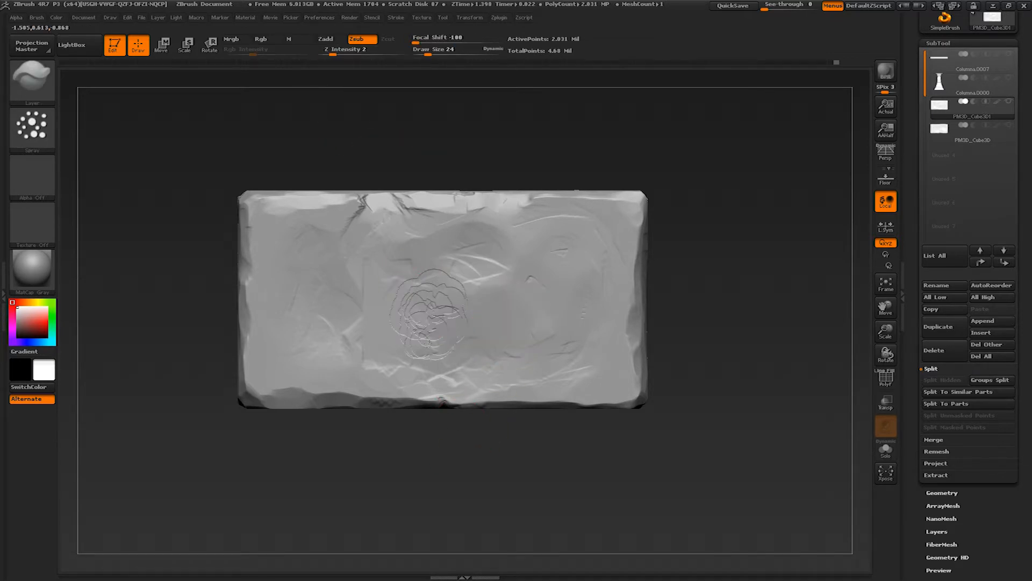
pyautogui.hotkey('ctrl', 'z')
pyautogui.press('Return')
pyautogui.moveTo(441, 322)
pyautogui.mouseDown()
pyautogui.moveTo(451, 308)
pyautogui.moveTo(448, 329)
pyautogui.mouseUp()
pyautogui.hotkey('ctrl', 'z')
pyautogui.press('s')
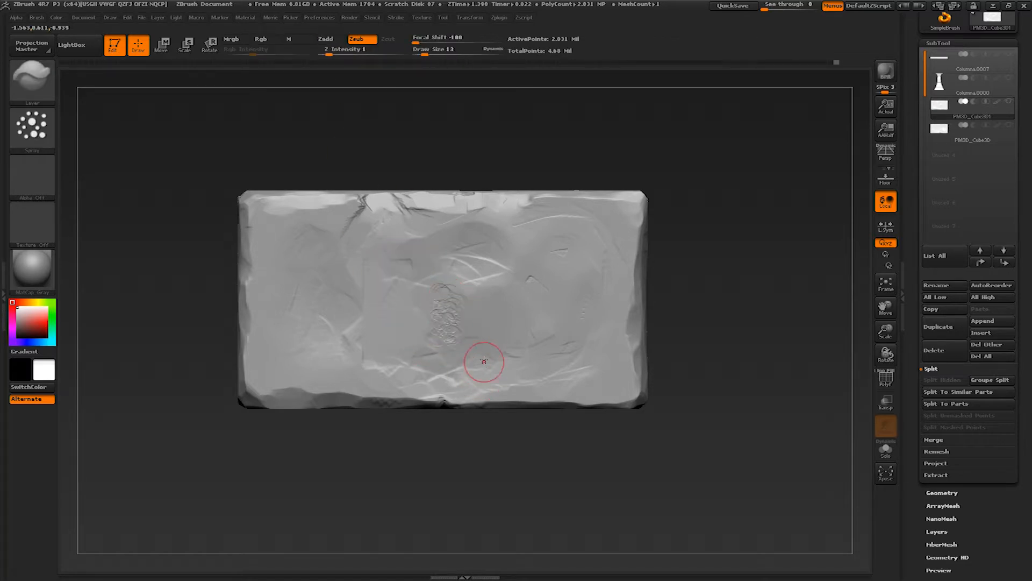
pyautogui.hotkey('ctrl', 'z')
# Step: Try subtractive spray strokes across the long face with the focal shift at -39
pyautogui.keyDown('alt'); pyautogui.moveTo(433, 170); pyautogui.dragTo(446, 269); pyautogui.keyUp('alt')
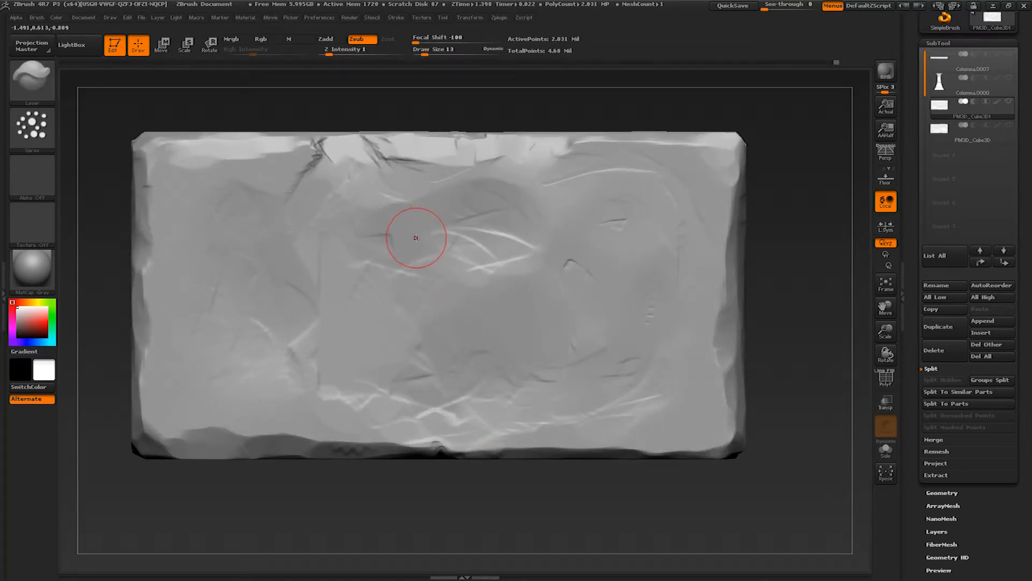
pyautogui.moveTo(425, 44)
pyautogui.mouseDown()
pyautogui.moveTo(485, 37)
pyautogui.moveTo(434, 40)
pyautogui.mouseUp()
pyautogui.moveTo(445, 274); pyautogui.dragTo(476, 317)
pyautogui.hotkey('ctrl', 'z')
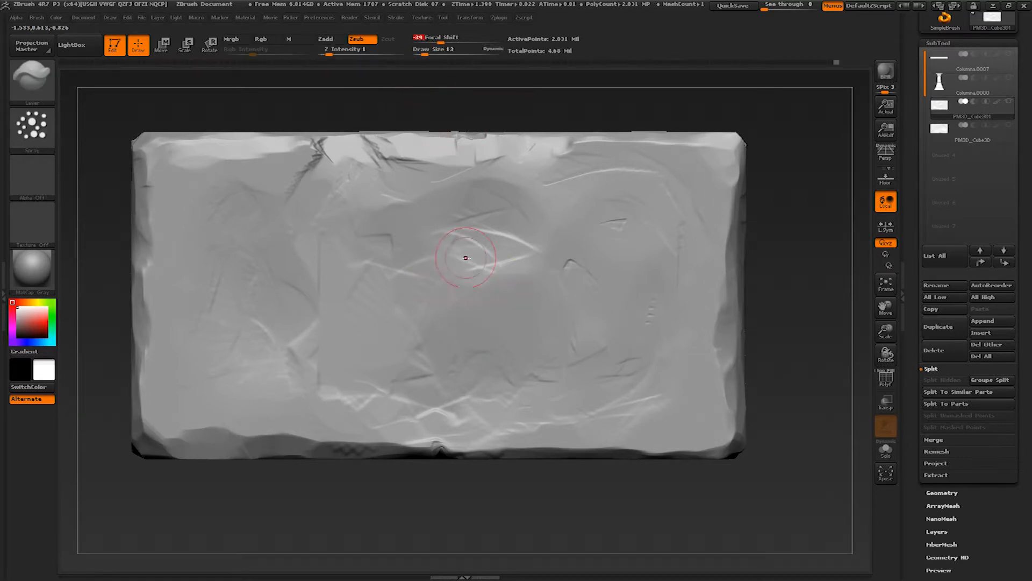
pyautogui.hotkey('ctrl', 'z')
# Step: Spray shallow pitting near the middle of the long face at focal shift -16 and raise the focal shift to 5
pyautogui.moveTo(442, 43); pyautogui.dragTo(451, 42)
pyautogui.click(511, 290)
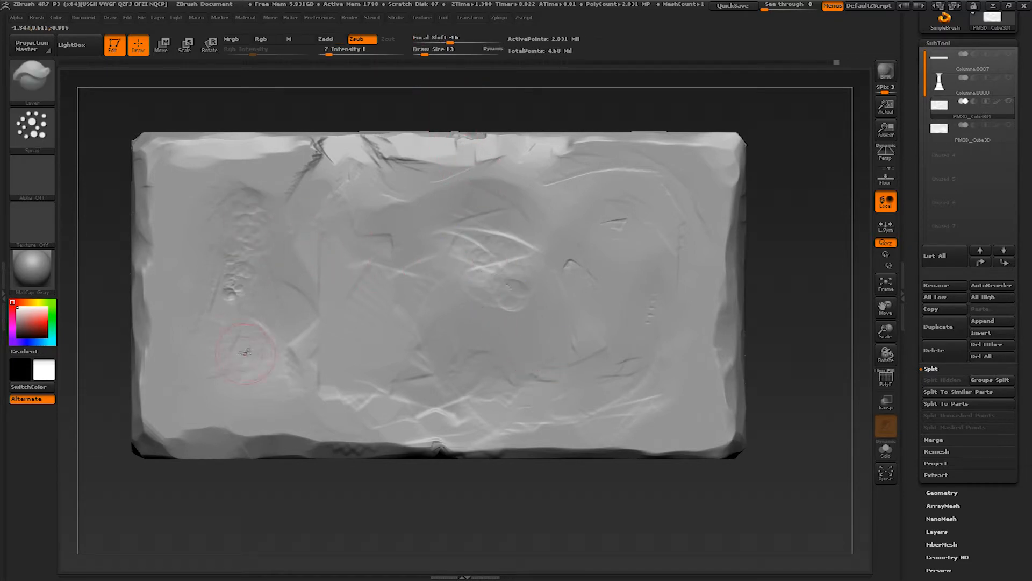
pyautogui.moveTo(449, 38); pyautogui.dragTo(460, 38)
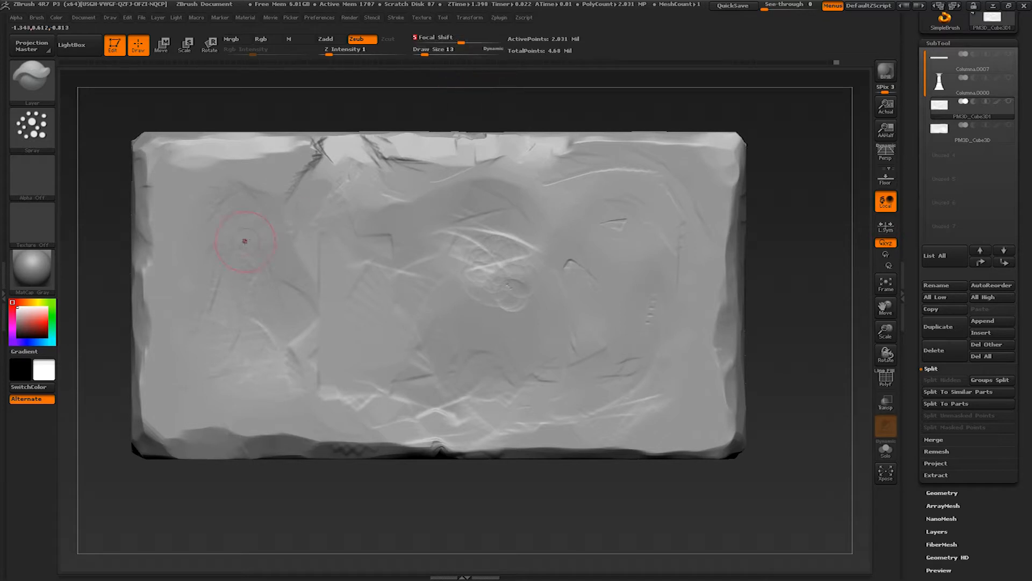
# Step: Spray pitted stone texture across the long face at draw size 20 and focal shift 49
pyautogui.press('[')
pyautogui.press(']')
pyautogui.press(']')
pyautogui.press(']')
pyautogui.press('s')
pyautogui.moveTo(624, 296)
pyautogui.keyDown('ctrl'); pyautogui.mouseDown(button='right')
pyautogui.moveTo(605, 285)
pyautogui.moveTo(652, 357)
pyautogui.moveTo(618, 316)
pyautogui.mouseUp(button='right'); pyautogui.keyUp('ctrl')
pyautogui.click(598, 290)
pyautogui.click(480, 40)
pyautogui.moveTo(614, 287); pyautogui.dragTo(634, 425)
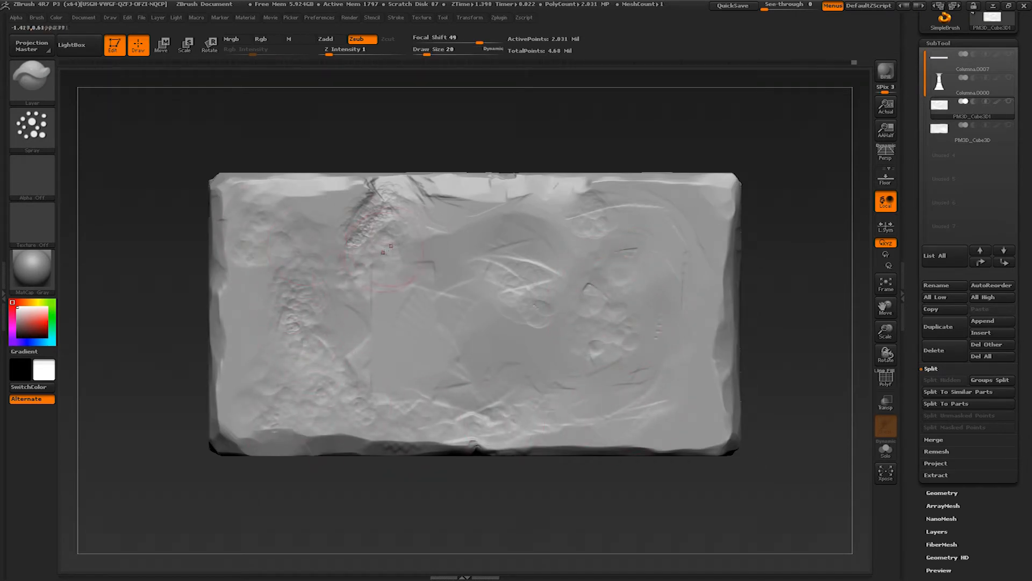
# Step: Spray pitting on the square end face, including its chipped upper edge, at draw size 15
pyautogui.keyDown('alt'); pyautogui.moveTo(587, 280); pyautogui.dragTo(498, 291, button='right'); pyautogui.keyUp('alt')
pyautogui.moveTo(541, 381); pyautogui.dragTo(424, 205, button='right')
pyautogui.moveTo(624, 334)
pyautogui.mouseDown(button='right')
pyautogui.moveTo(525, 341)
pyautogui.moveTo(586, 269)
pyautogui.moveTo(542, 294)
pyautogui.moveTo(482, 216)
pyautogui.mouseUp(button='right')
pyautogui.moveTo(536, 250); pyautogui.dragTo(652, 285, button='right')
pyautogui.moveTo(640, 394); pyautogui.dragTo(500, 355, button='right')
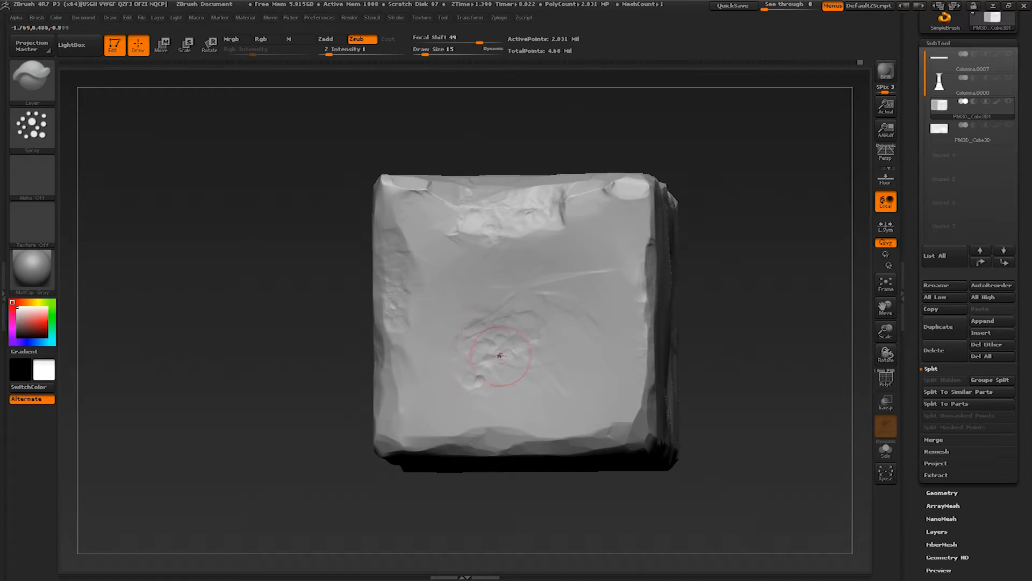
pyautogui.moveTo(558, 258); pyautogui.dragTo(479, 320, button='right')
# Step: Spray a patch of pitting beside the edge of the notched long face
pyautogui.keyDown('alt'); pyautogui.moveTo(492, 386); pyautogui.dragTo(497, 262, button='right'); pyautogui.keyUp('alt')
pyautogui.keyDown('alt'); pyautogui.moveTo(456, 438); pyautogui.dragTo(507, 334, button='right'); pyautogui.keyUp('alt')
pyautogui.press('s')
pyautogui.moveTo(516, 343); pyautogui.dragTo(507, 343)
pyautogui.moveTo(434, 362); pyautogui.dragTo(433, 304)
pyautogui.press('s')
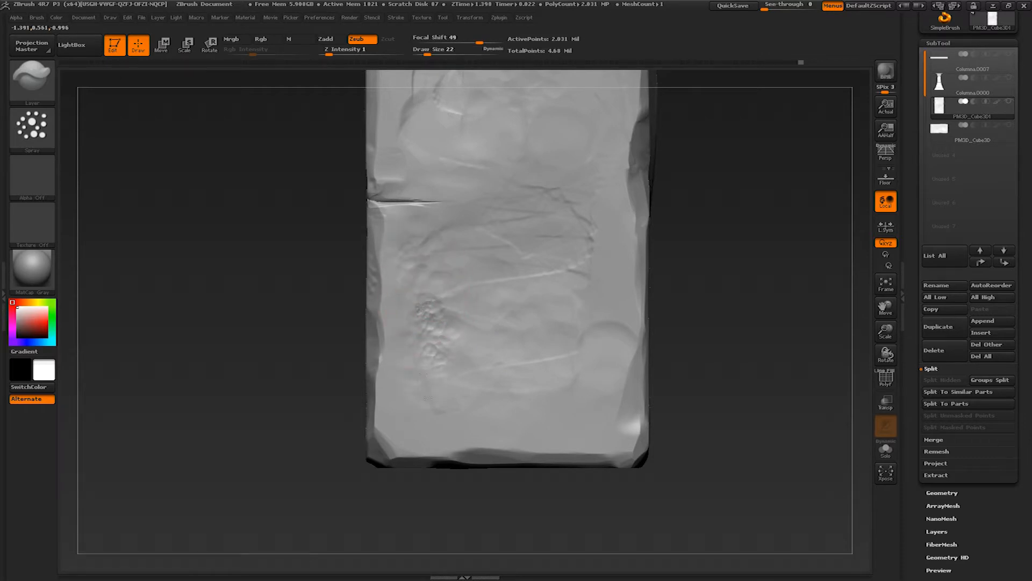
# Step: Spray pitted texture along the adjoining side of the brick, adjusting the draw size between strokes
pyautogui.keyDown('alt'); pyautogui.moveTo(613, 359); pyautogui.dragTo(562, 463, button='right'); pyautogui.keyUp('alt')
pyautogui.moveTo(679, 303); pyautogui.dragTo(604, 309, button='right')
pyautogui.press('s')
pyautogui.moveTo(600, 310); pyautogui.dragTo(599, 322)
pyautogui.press('s')
pyautogui.moveTo(599, 276); pyautogui.dragTo(593, 276)
pyautogui.moveTo(632, 268); pyautogui.dragTo(593, 268, button='right')
pyautogui.moveTo(591, 266); pyautogui.dragTo(603, 284)
# Step: Spray pitting over the upper half of the next long face at draw size 17
pyautogui.moveTo(516, 231); pyautogui.dragTo(567, 224, button='right')
pyautogui.moveTo(568, 223)
pyautogui.keyDown('alt'); pyautogui.mouseDown(button='right')
pyautogui.moveTo(592, 298)
pyautogui.moveTo(616, 301)
pyautogui.mouseUp(button='right'); pyautogui.keyUp('alt')
pyautogui.press('s')
pyautogui.moveTo(571, 228); pyautogui.dragTo(574, 228)
pyautogui.press('s')
pyautogui.moveTo(571, 277); pyautogui.dragTo(573, 277)
pyautogui.keyDown('ctrl'); pyautogui.moveTo(530, 199); pyautogui.dragTo(524, 167, button='right'); pyautogui.keyUp('ctrl')
pyautogui.keyDown('alt'); pyautogui.moveTo(524, 167); pyautogui.dragTo(495, 204, button='right'); pyautogui.keyUp('alt')
pyautogui.moveTo(645, 301); pyautogui.dragTo(484, 242, button='right')
pyautogui.press('s')
pyautogui.moveTo(533, 294); pyautogui.dragTo(538, 294)
pyautogui.moveTo(494, 178); pyautogui.dragTo(515, 226)
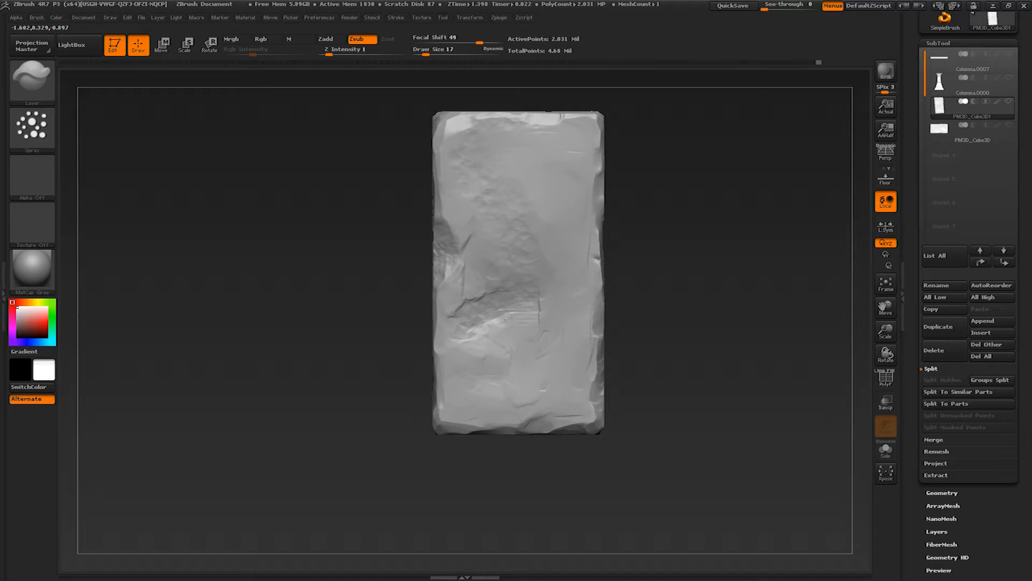
# Step: Spray pitting over the lower part of the same face at draw size 20
pyautogui.keyDown('alt'); pyautogui.moveTo(526, 345); pyautogui.dragTo(521, 270, button='right'); pyautogui.keyUp('alt')
pyautogui.press('s')
pyautogui.moveTo(539, 300); pyautogui.dragTo(536, 300)
pyautogui.moveTo(549, 295); pyautogui.dragTo(538, 315)
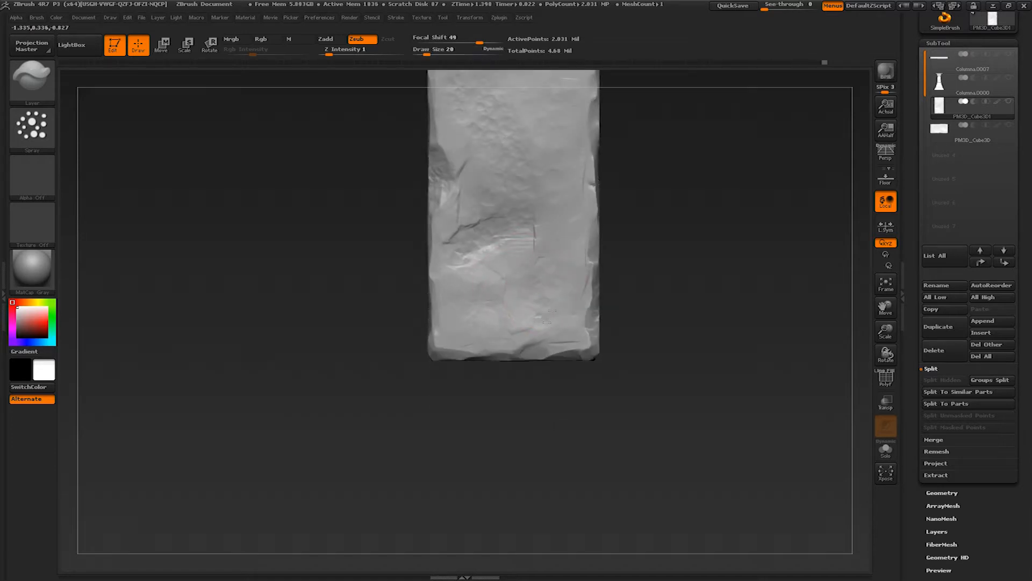
# Step: Spray pitting across the middle of the remaining long face at draw size 20
pyautogui.moveTo(607, 296)
pyautogui.mouseDown(button='right')
pyautogui.moveTo(477, 314)
pyautogui.moveTo(457, 307)
pyautogui.mouseUp(button='right')
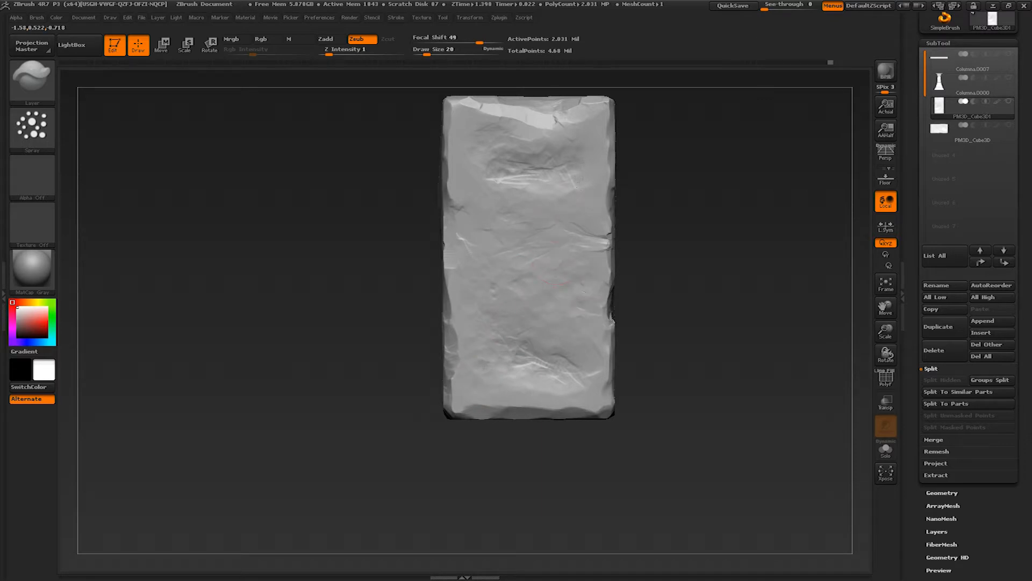
pyautogui.moveTo(549, 230); pyautogui.dragTo(543, 253)
pyautogui.moveTo(543, 253)
pyautogui.mouseDown(button='right')
pyautogui.moveTo(578, 231)
pyautogui.moveTo(521, 258)
pyautogui.moveTo(508, 307)
pyautogui.moveTo(519, 339)
pyautogui.mouseUp(button='right')
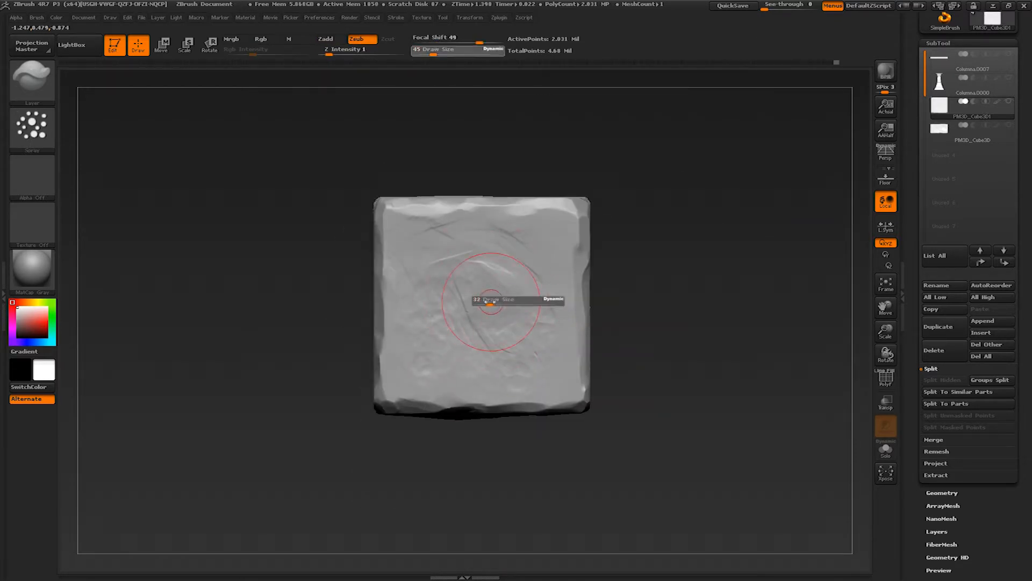
# Step: Spray pitting over the square end face of the brick, adjusting the draw size between strokes
pyautogui.moveTo(332, 54); pyautogui.dragTo(334, 55)
pyautogui.press('s')
pyautogui.moveTo(493, 318); pyautogui.dragTo(474, 322)
pyautogui.press('s')
pyautogui.keyDown('shift'); pyautogui.moveTo(476, 286); pyautogui.dragTo(375, 288, button='right'); pyautogui.keyUp('shift')
# Step: Make the other brick, PM3D_Cube3D, the active subtool and adjust which subtools are shown
pyautogui.moveTo(537, 365); pyautogui.dragTo(505, 322, button='right')
pyautogui.click(1008, 102)
pyautogui.keyDown('alt'); pyautogui.click(614, 274); pyautogui.keyUp('alt')
pyautogui.keyDown('alt'); pyautogui.moveTo(613, 274); pyautogui.dragTo(527, 371, button='right'); pyautogui.keyUp('alt')
pyautogui.moveTo(527, 371)
pyautogui.keyDown('shift'); pyautogui.mouseDown(button='right')
pyautogui.moveTo(534, 329)
pyautogui.moveTo(538, 371)
pyautogui.mouseUp(button='right'); pyautogui.keyUp('shift')
pyautogui.click(1009, 126)
# Step: Spray pitting over the first face of the PM3D_Cube3D brick, changing the draw size between strokes
pyautogui.moveTo(585, 256)
pyautogui.mouseDown()
pyautogui.moveTo(616, 344)
pyautogui.moveTo(420, 279)
pyautogui.moveTo(576, 234)
pyautogui.mouseUp()
pyautogui.press('s')
pyautogui.moveTo(661, 327); pyautogui.dragTo(656, 327)
pyautogui.moveTo(662, 228); pyautogui.dragTo(691, 290)
pyautogui.press('s')
pyautogui.press('s')
pyautogui.moveTo(619, 242)
pyautogui.mouseDown()
pyautogui.moveTo(561, 233)
pyautogui.moveTo(493, 245)
pyautogui.mouseUp()
pyautogui.press('s')
# Step: Spray pitting over the adjoining faces of the brick with several strokes, varying the draw size
pyautogui.moveTo(449, 196); pyautogui.dragTo(478, 242, button='right')
pyautogui.moveTo(452, 168); pyautogui.dragTo(390, 177)
pyautogui.moveTo(570, 333)
pyautogui.mouseDown(button='right')
pyautogui.moveTo(489, 317)
pyautogui.moveTo(566, 242)
pyautogui.moveTo(594, 272)
pyautogui.moveTo(484, 365)
pyautogui.mouseUp(button='right')
pyautogui.moveTo(485, 336); pyautogui.dragTo(518, 388)
pyautogui.moveTo(519, 312); pyautogui.dragTo(551, 385)
pyautogui.press('s')
pyautogui.moveTo(516, 355)
pyautogui.mouseDown()
pyautogui.moveTo(431, 373)
pyautogui.moveTo(466, 411)
pyautogui.mouseUp()
pyautogui.press('s')
pyautogui.keyDown('alt'); pyautogui.moveTo(467, 411); pyautogui.dragTo(437, 375, button='right'); pyautogui.keyUp('alt')
pyautogui.press('s')
pyautogui.moveTo(514, 384); pyautogui.dragTo(473, 425)
# Step: Spray shallow pitted relief at Z Intensity 2 across the cracked long face of the brick
pyautogui.keyDown('alt'); pyautogui.moveTo(516, 376); pyautogui.dragTo(424, 372, button='right'); pyautogui.keyUp('alt')
pyautogui.moveTo(483, 387); pyautogui.dragTo(483, 344, button='right')
pyautogui.moveTo(473, 355)
pyautogui.mouseDown()
pyautogui.moveTo(579, 372)
pyautogui.moveTo(591, 296)
pyautogui.moveTo(613, 358)
pyautogui.mouseUp()
pyautogui.moveTo(408, 387); pyautogui.dragTo(289, 286)
pyautogui.keyDown('alt'); pyautogui.moveTo(377, 406); pyautogui.dragTo(505, 280, button='right'); pyautogui.keyUp('alt')
pyautogui.moveTo(597, 366); pyautogui.dragTo(579, 287)
pyautogui.moveTo(516, 323)
pyautogui.mouseDown()
pyautogui.moveTo(497, 268)
pyautogui.moveTo(443, 262)
pyautogui.mouseUp()
# Step: Spray fine pitting at draw size 17 around the central crack and the lower part of the cracked face
pyautogui.moveTo(430, 53); pyautogui.dragTo(436, 54)
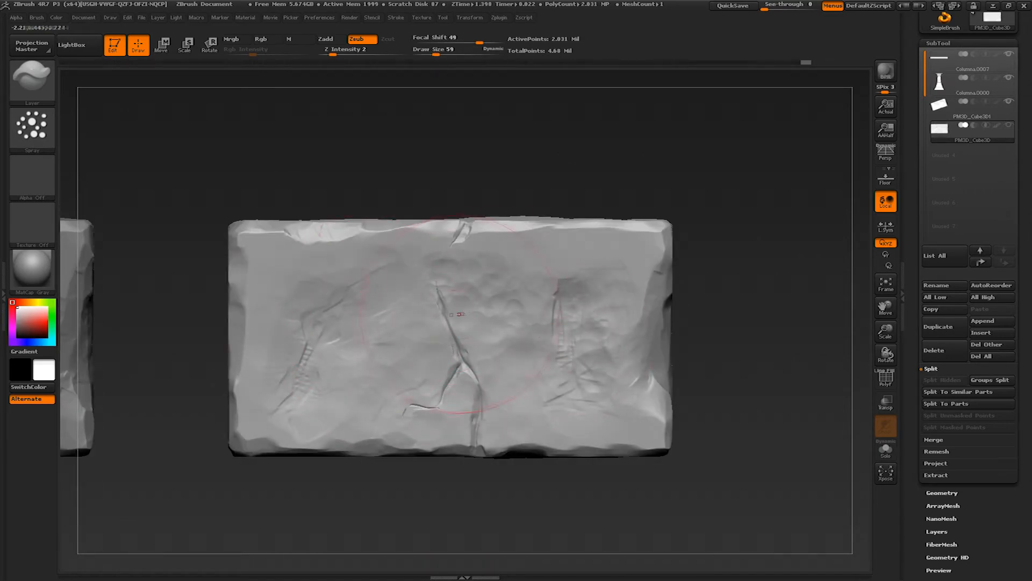
pyautogui.moveTo(501, 305)
pyautogui.keyDown('alt'); pyautogui.mouseDown(button='right')
pyautogui.moveTo(506, 214)
pyautogui.moveTo(487, 357)
pyautogui.mouseUp(button='right'); pyautogui.keyUp('alt')
pyautogui.press('s')
pyautogui.moveTo(488, 357)
pyautogui.mouseDown()
pyautogui.moveTo(473, 357)
pyautogui.moveTo(479, 327)
pyautogui.mouseUp()
pyautogui.hotkey('ctrl', 'z')
pyautogui.press('s')
pyautogui.keyDown('alt'); pyautogui.moveTo(409, 385); pyautogui.dragTo(495, 360, button='right'); pyautogui.keyUp('alt')
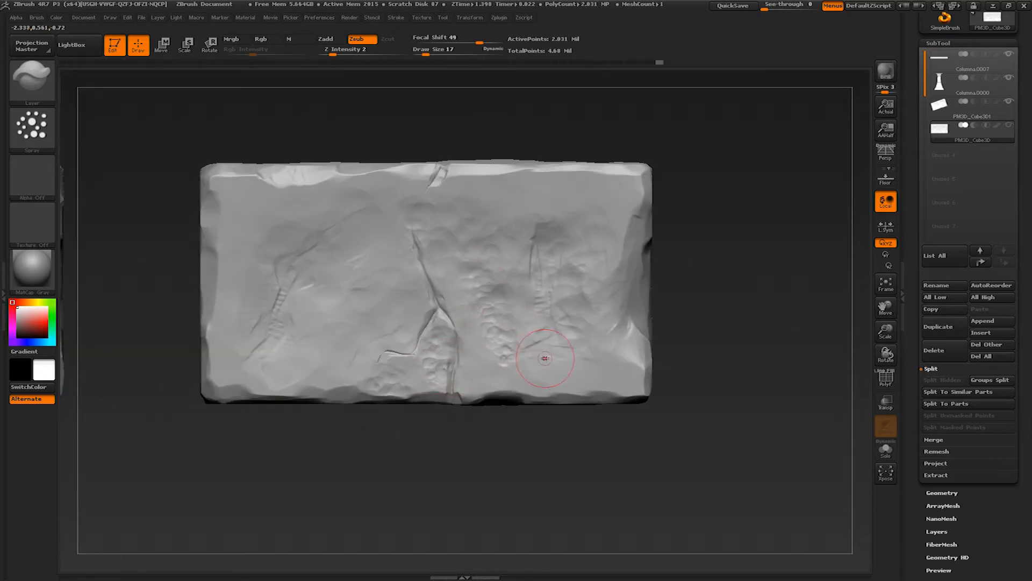
pyautogui.moveTo(293, 293); pyautogui.dragTo(269, 344)
# Step: Add further pitting strokes on the brick from turned views, adjusting the draw size
pyautogui.moveTo(425, 226); pyautogui.dragTo(446, 301, button='right')
pyautogui.moveTo(347, 253); pyautogui.dragTo(376, 266)
pyautogui.moveTo(451, 269)
pyautogui.mouseDown(button='right')
pyautogui.moveTo(428, 252)
pyautogui.moveTo(554, 237)
pyautogui.mouseUp(button='right')
pyautogui.moveTo(550, 271); pyautogui.dragTo(473, 263, button='right')
pyautogui.press('s')
pyautogui.moveTo(477, 265); pyautogui.dragTo(484, 265)
pyautogui.moveTo(484, 264); pyautogui.dragTo(505, 296)
pyautogui.moveTo(537, 298)
pyautogui.mouseDown(button='right')
pyautogui.moveTo(515, 301)
pyautogui.moveTo(672, 261)
pyautogui.moveTo(608, 299)
pyautogui.moveTo(592, 344)
pyautogui.moveTo(525, 343)
pyautogui.moveTo(530, 291)
pyautogui.mouseUp(button='right')
# Step: Hide the other subtools and spray pitting across the brick's next face
pyautogui.click(1010, 125)
pyautogui.moveTo(660, 212); pyautogui.dragTo(500, 327)
pyautogui.keyDown('alt'); pyautogui.moveTo(555, 300); pyautogui.dragTo(513, 333, button='right'); pyautogui.keyUp('alt')
pyautogui.moveTo(505, 304); pyautogui.dragTo(455, 325)
pyautogui.moveTo(535, 325); pyautogui.dragTo(509, 343)
pyautogui.moveTo(605, 292); pyautogui.dragTo(484, 215)
# Step: Spray more pitting over the brick with a reduced draw size
pyautogui.press('s')
pyautogui.moveTo(546, 274); pyautogui.dragTo(541, 274)
pyautogui.press('s')
pyautogui.moveTo(538, 264)
pyautogui.mouseDown()
pyautogui.moveTo(498, 317)
pyautogui.moveTo(515, 302)
pyautogui.mouseUp()
pyautogui.moveTo(524, 269); pyautogui.dragTo(452, 346)
pyautogui.moveTo(580, 341); pyautogui.dragTo(497, 388)
pyautogui.moveTo(589, 342); pyautogui.dragTo(486, 339, button='right')
pyautogui.keyDown('alt'); pyautogui.moveTo(589, 336); pyautogui.dragTo(507, 325, button='right'); pyautogui.keyUp('alt')
# Step: Spray broad pitted relief over the uncracked long face at draw sizes 35 and 32
pyautogui.press('s')
pyautogui.moveTo(464, 342); pyautogui.dragTo(576, 236)
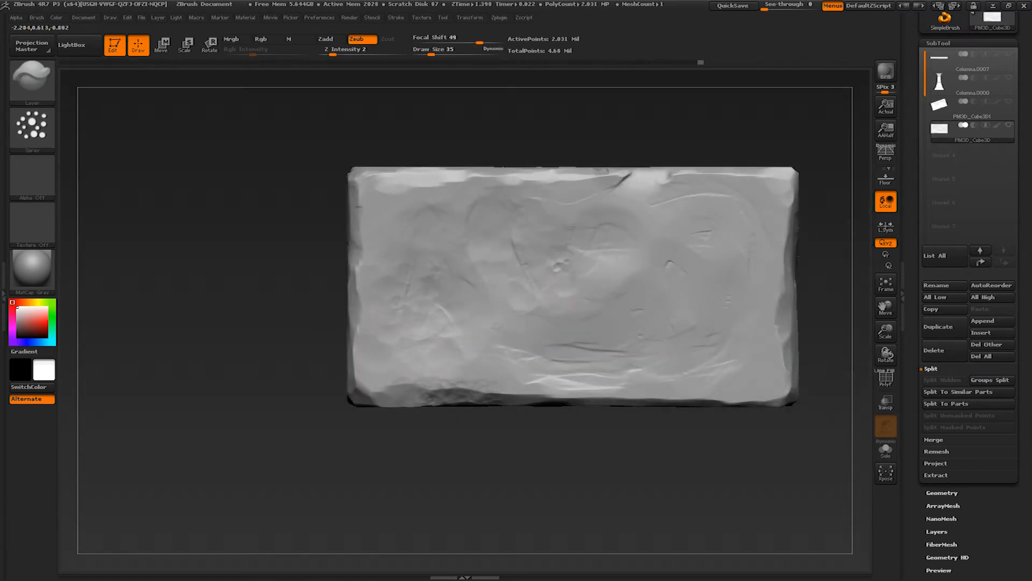
pyautogui.moveTo(543, 348); pyautogui.dragTo(586, 340)
pyautogui.press('s')
pyautogui.moveTo(592, 338); pyautogui.dragTo(589, 338)
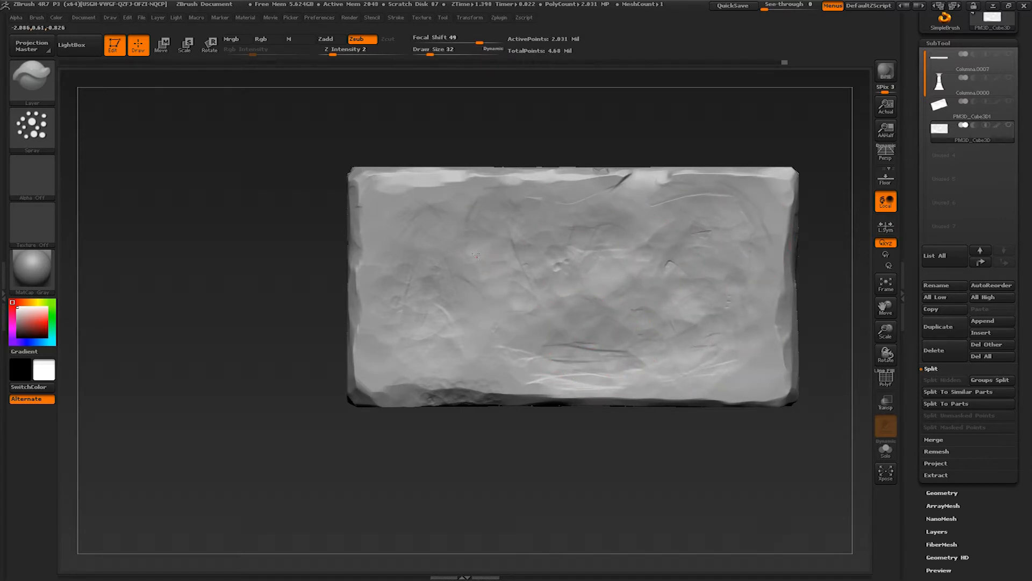
# Step: Spray fine pitting at draw size 13 over the scratches near the lower edge and around the upper notch
pyautogui.press('s')
pyautogui.moveTo(580, 318); pyautogui.dragTo(574, 318)
pyautogui.moveTo(565, 341)
pyautogui.mouseDown()
pyautogui.moveTo(637, 363)
pyautogui.moveTo(510, 340)
pyautogui.mouseUp()
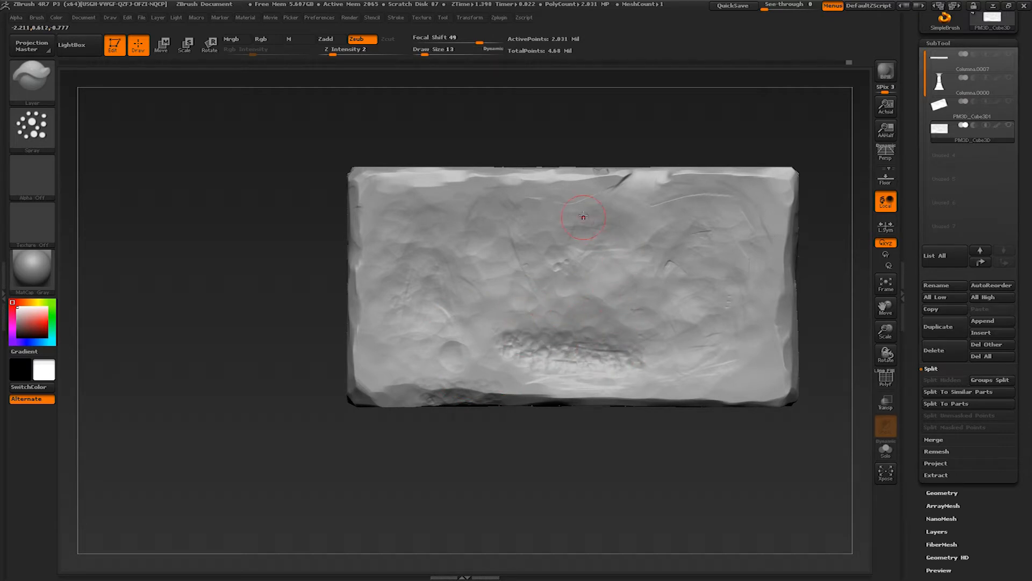
pyautogui.moveTo(638, 183); pyautogui.dragTo(647, 178, button='right')
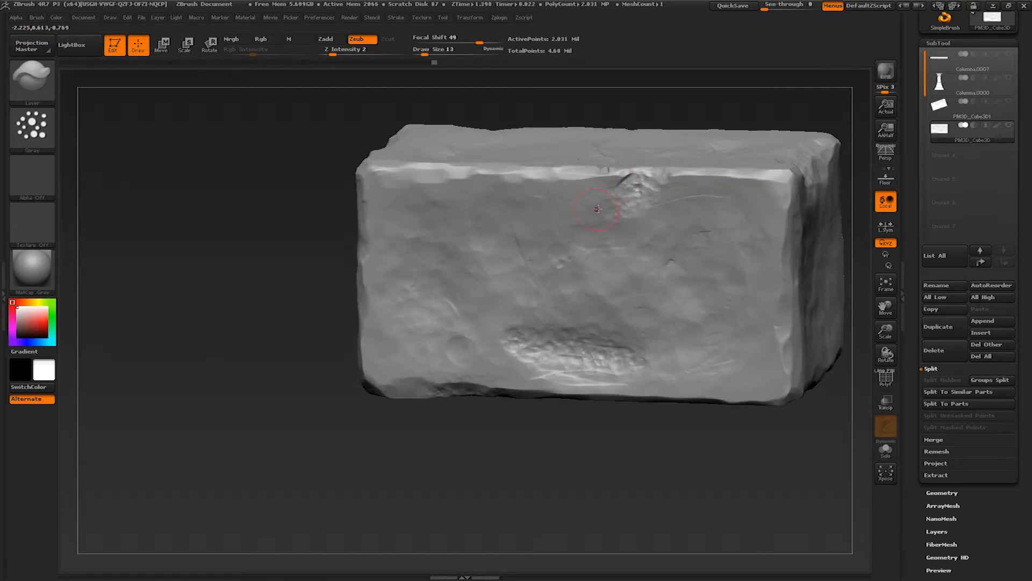
pyautogui.moveTo(515, 224); pyautogui.dragTo(559, 202, button='right')
# Step: Unhide the other subtools and show both bricks beside the whole column
pyautogui.moveTo(477, 203); pyautogui.dragTo(452, 212, button='right')
pyautogui.keyDown('ctrl'); pyautogui.moveTo(452, 212); pyautogui.dragTo(578, 352, button='right'); pyautogui.keyUp('ctrl')
pyautogui.moveTo(578, 352)
pyautogui.mouseDown(button='right')
pyautogui.moveTo(631, 342)
pyautogui.moveTo(614, 357)
pyautogui.moveTo(667, 354)
pyautogui.moveTo(653, 344)
pyautogui.mouseUp(button='right')
pyautogui.click(1008, 126)
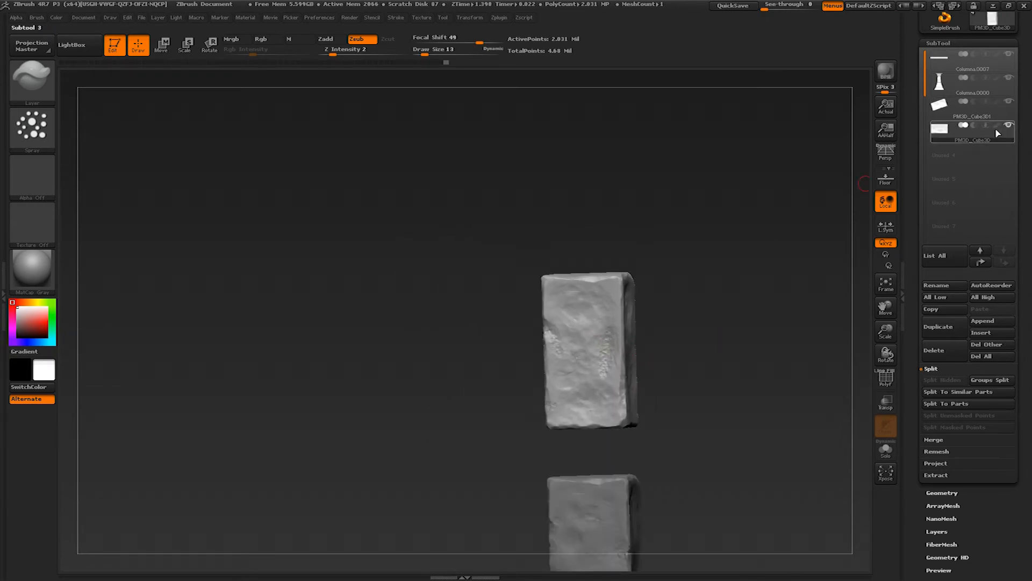
pyautogui.moveTo(611, 425); pyautogui.dragTo(597, 333, button='right')
pyautogui.moveTo(569, 329); pyautogui.dragTo(672, 389)
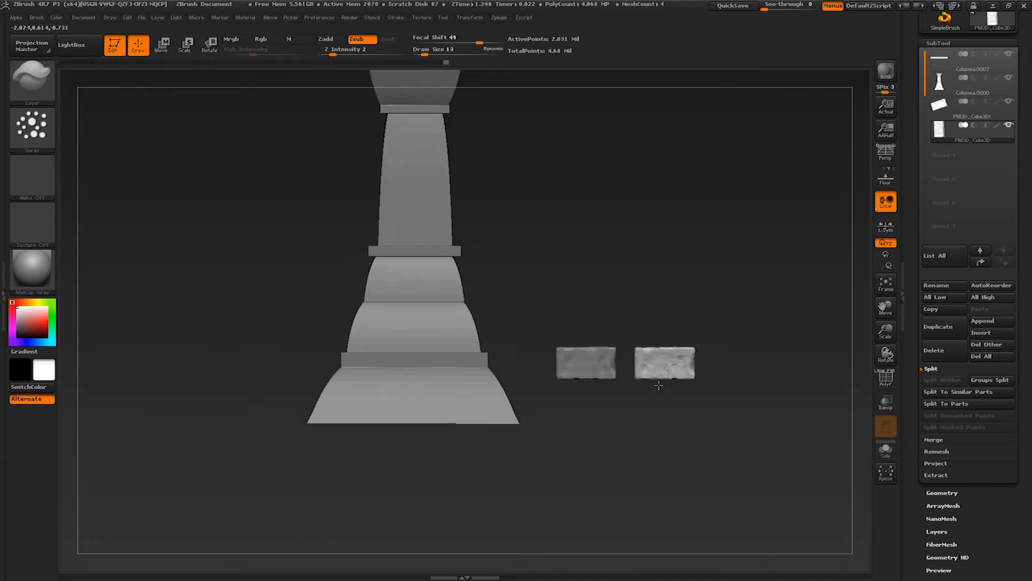
# Step: Hide the main column subtool and make the flat square base slab the active subtool
pyautogui.click(1009, 79)
pyautogui.keyDown('alt'); pyautogui.click(463, 366); pyautogui.keyUp('alt')
pyautogui.keyDown('alt'); pyautogui.moveTo(467, 372); pyautogui.dragTo(619, 370); pyautogui.keyUp('alt')
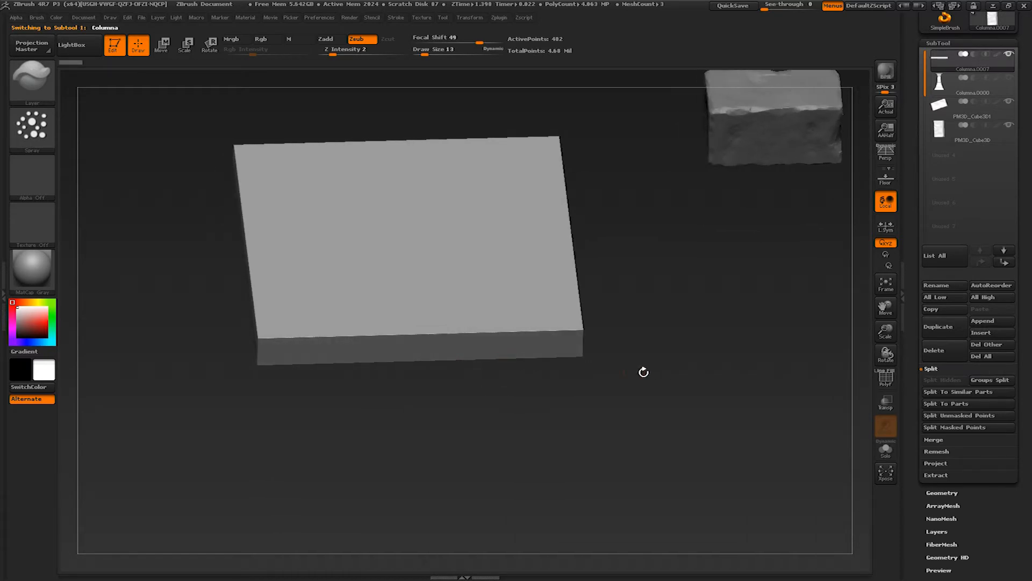
# Step: Subdivide the slab up to level 8, with Smt off for the first divisions and on at the end
pyautogui.click(927, 493)
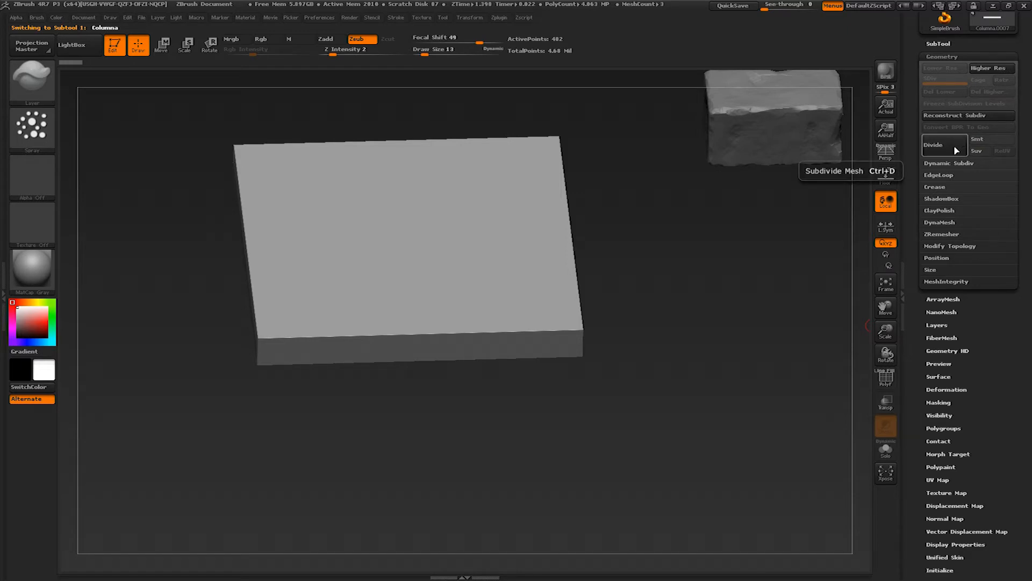
pyautogui.click(945, 145)
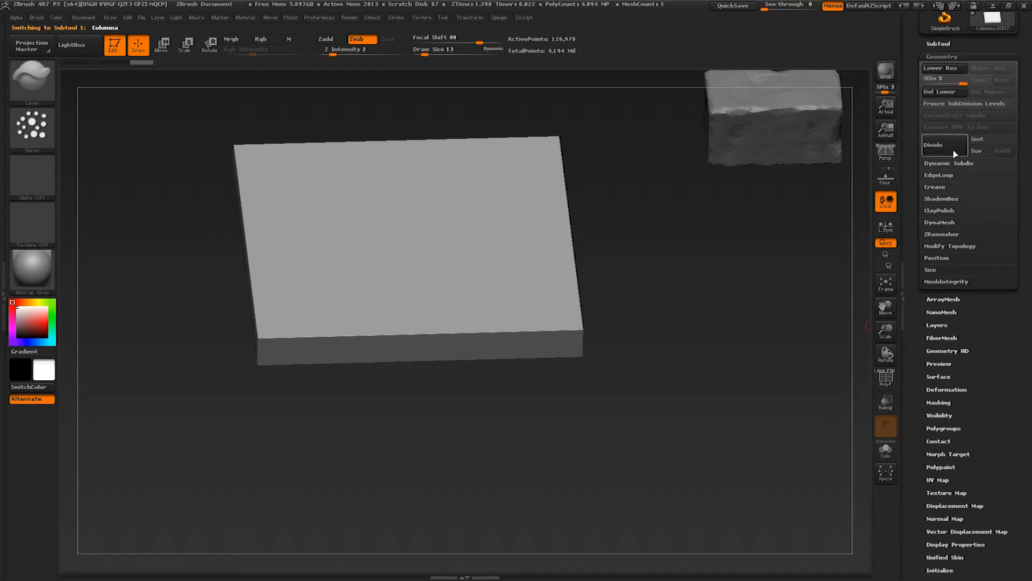
pyautogui.click(961, 149)
pyautogui.click(957, 150)
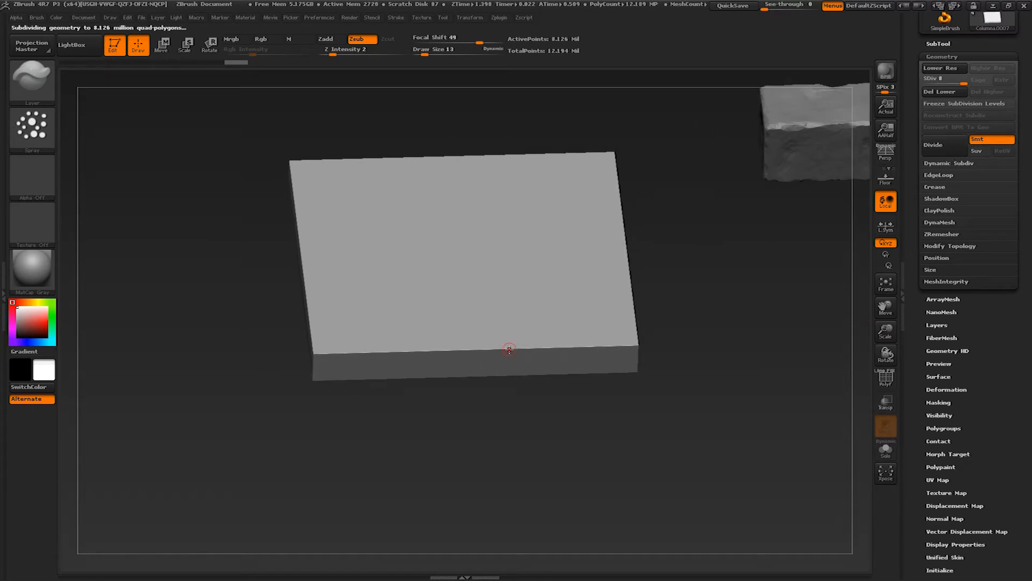
# Step: Choose the TrimDynamic brush at draw size 32 and chip the middle of the slab's front edge
pyautogui.press('b')
pyautogui.press('t')
pyautogui.press('d')
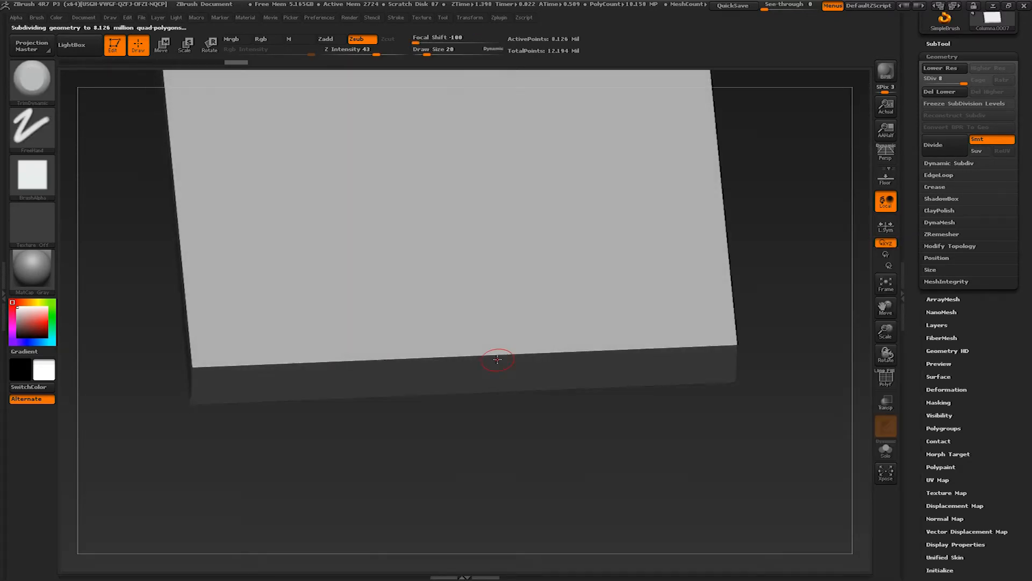
pyautogui.press('s')
pyautogui.moveTo(497, 359); pyautogui.dragTo(501, 357)
pyautogui.keyDown('alt'); pyautogui.moveTo(614, 371); pyautogui.dragTo(548, 376, button='right'); pyautogui.keyUp('alt')
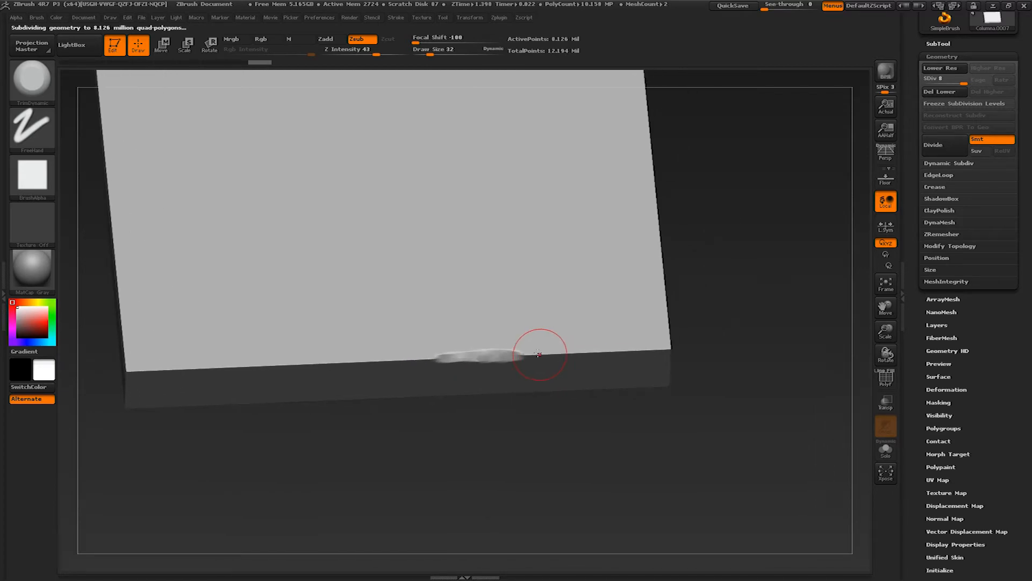
# Step: Continue the chipped trimming along the slab's front edge and around its corner
pyautogui.moveTo(638, 352); pyautogui.dragTo(593, 350, button='right')
pyautogui.moveTo(622, 376); pyautogui.dragTo(622, 387)
pyautogui.moveTo(623, 384); pyautogui.dragTo(589, 361, button='right')
pyautogui.moveTo(622, 386); pyautogui.dragTo(632, 394)
pyautogui.moveTo(632, 393); pyautogui.dragTo(610, 346, button='right')
pyautogui.moveTo(616, 371); pyautogui.dragTo(619, 389)
# Step: Chip the opposite edge of the same slab side along its whole length to the next corner
pyautogui.moveTo(611, 409)
pyautogui.mouseDown(button='right')
pyautogui.moveTo(618, 350)
pyautogui.moveTo(654, 270)
pyautogui.mouseUp(button='right')
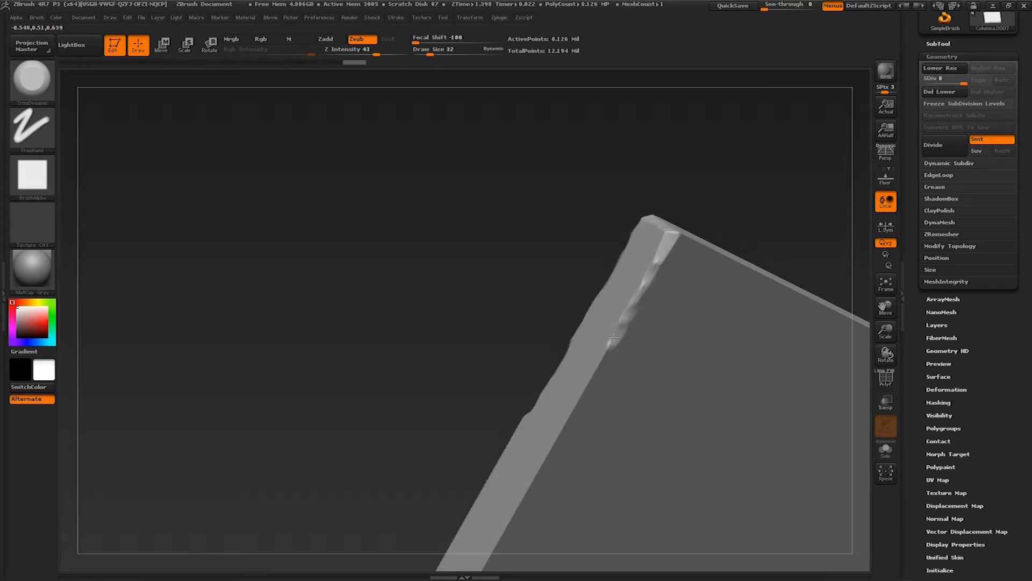
pyautogui.moveTo(630, 331)
pyautogui.mouseDown(button='right')
pyautogui.moveTo(617, 295)
pyautogui.moveTo(684, 215)
pyautogui.mouseUp(button='right')
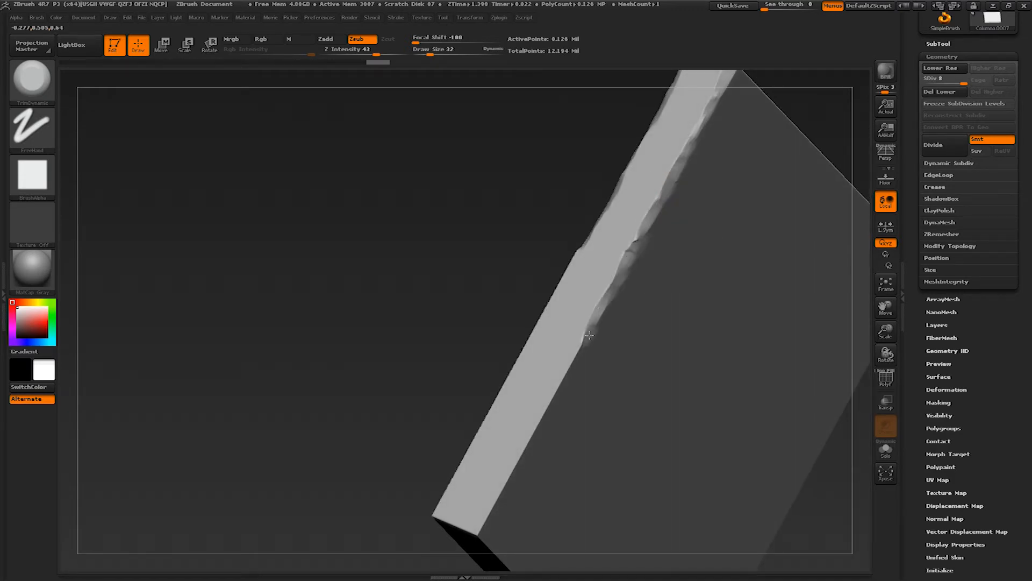
pyautogui.moveTo(510, 459); pyautogui.dragTo(604, 304, button='right')
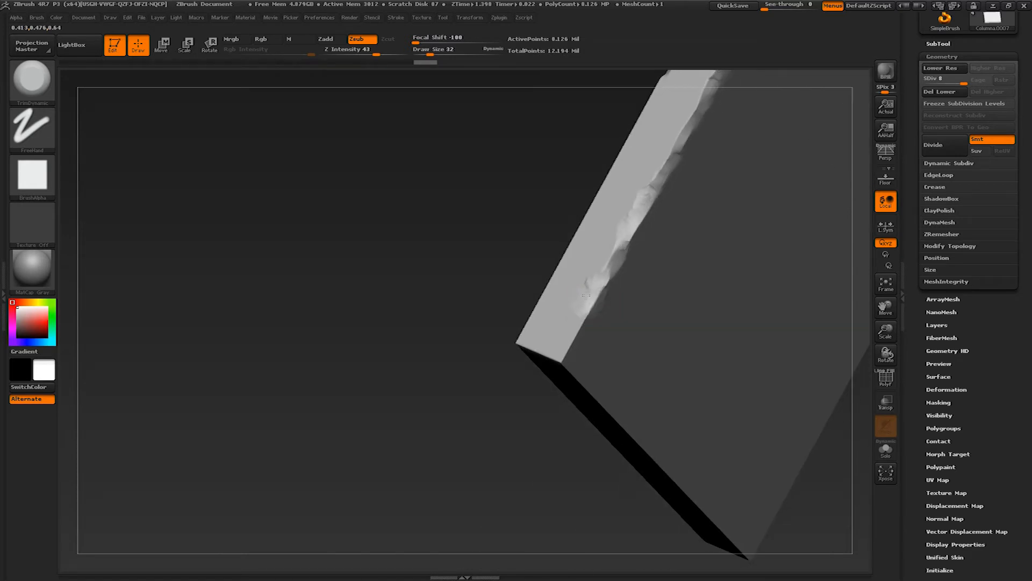
pyautogui.moveTo(567, 352)
pyautogui.mouseDown(button='right')
pyautogui.moveTo(604, 324)
pyautogui.moveTo(571, 356)
pyautogui.mouseUp(button='right')
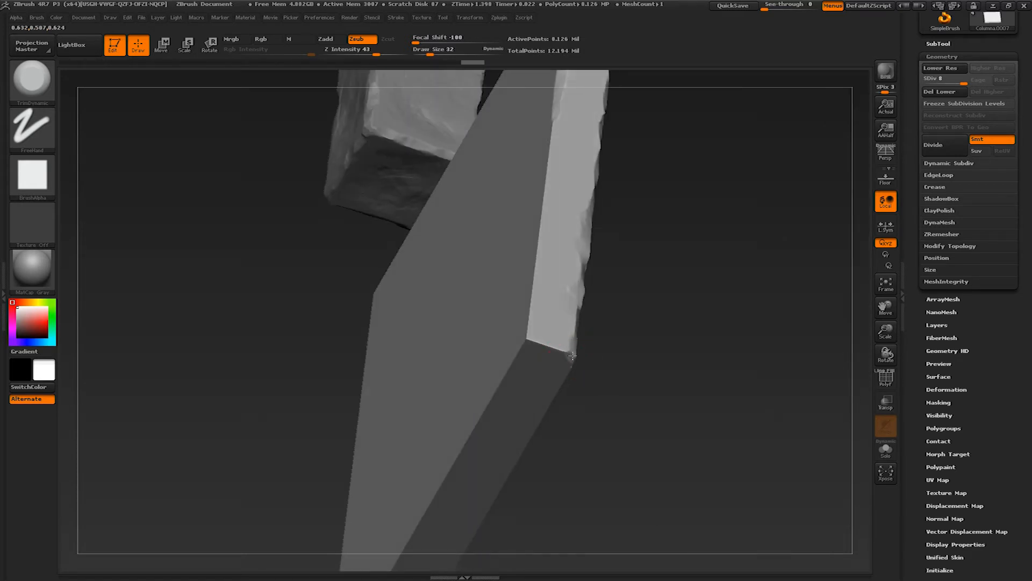
# Step: Round off the slab's corner and chip the remaining straight stretches of the adjacent long edge
pyautogui.keyDown('alt'); pyautogui.moveTo(540, 329); pyautogui.dragTo(623, 419, button='right'); pyautogui.keyUp('alt')
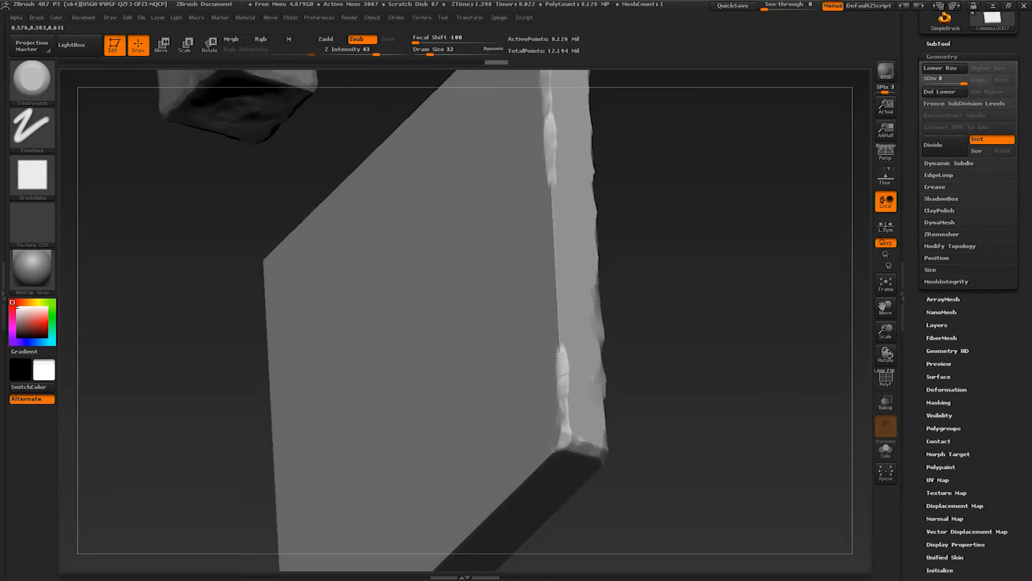
pyautogui.moveTo(558, 219); pyautogui.dragTo(554, 194)
pyautogui.moveTo(562, 188)
pyautogui.keyDown('alt'); pyautogui.mouseDown(button='right')
pyautogui.moveTo(559, 68)
pyautogui.moveTo(553, 279)
pyautogui.mouseUp(button='right'); pyautogui.keyUp('alt')
pyautogui.keyDown('alt'); pyautogui.moveTo(553, 363); pyautogui.dragTo(559, 290, button='right'); pyautogui.keyUp('alt')
# Step: Chip both long edges of the slab's second side with irregular trimming strokes
pyautogui.moveTo(559, 291); pyautogui.dragTo(481, 253, button='right')
pyautogui.moveTo(606, 192); pyautogui.dragTo(595, 208)
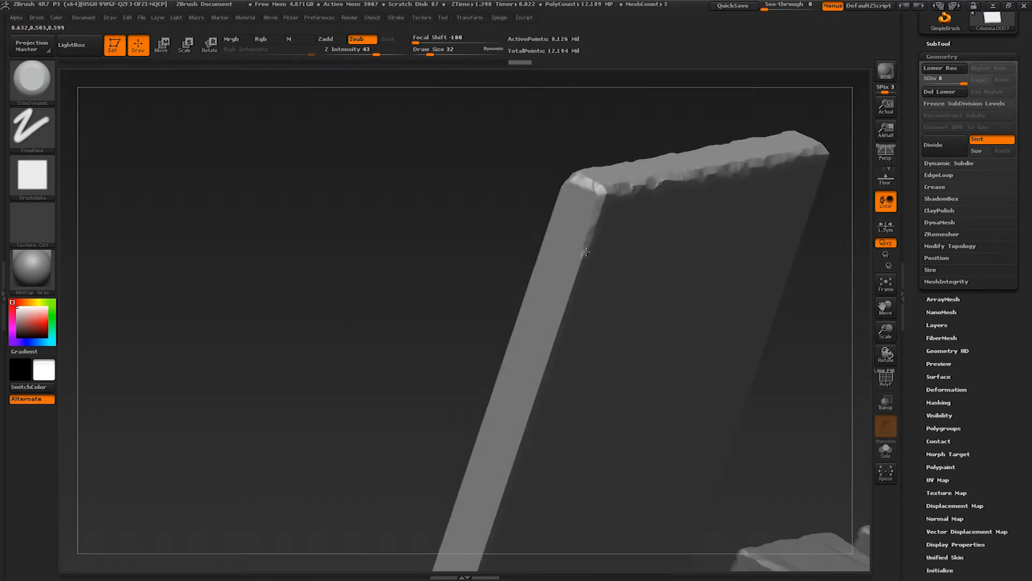
pyautogui.keyDown('alt'); pyautogui.moveTo(570, 305); pyautogui.dragTo(606, 194, button='right'); pyautogui.keyUp('alt')
pyautogui.moveTo(606, 189); pyautogui.dragTo(595, 219)
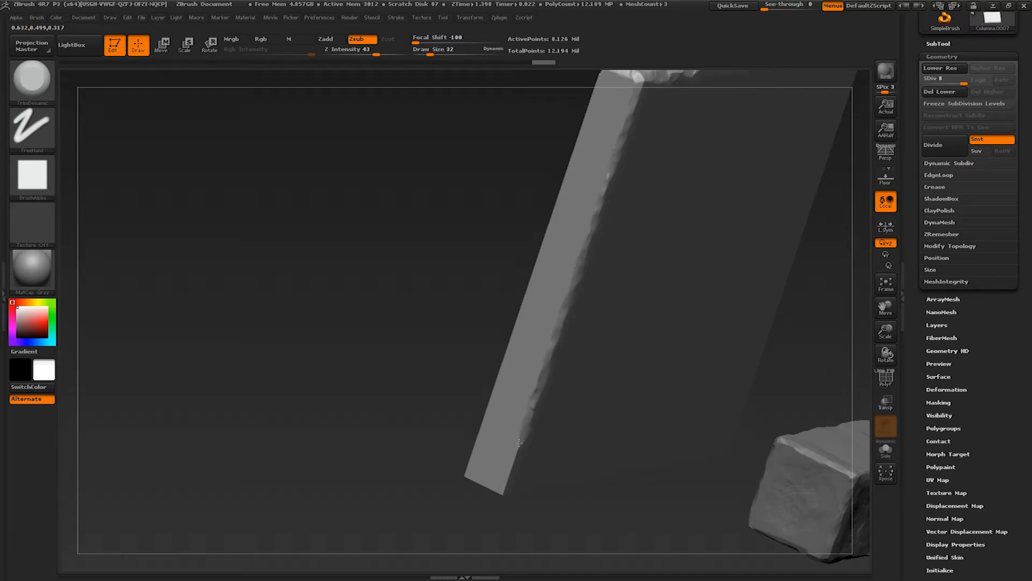
pyautogui.moveTo(504, 482); pyautogui.dragTo(447, 461, button='right')
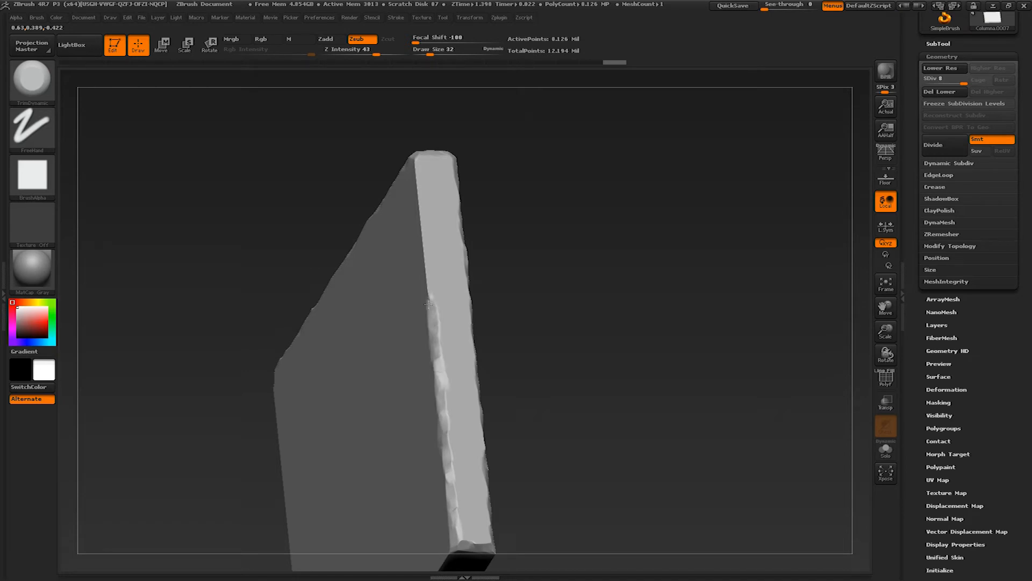
# Step: Trim the next corner and chip the long edges of the slab's third side
pyautogui.moveTo(418, 168); pyautogui.dragTo(466, 134, button='right')
pyautogui.moveTo(470, 247); pyautogui.dragTo(467, 452, button='right')
pyautogui.moveTo(465, 133); pyautogui.dragTo(440, 449, button='right')
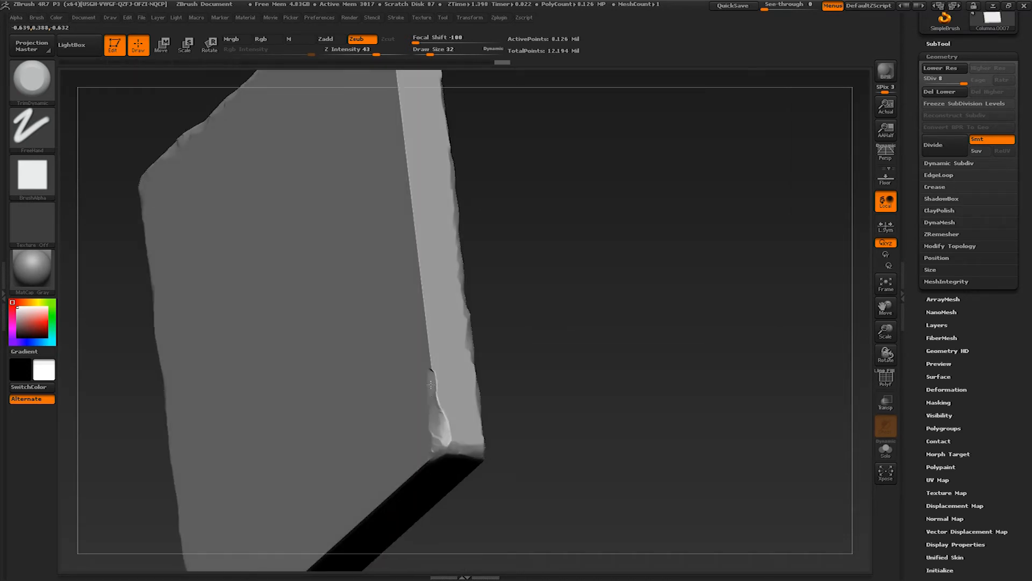
pyautogui.moveTo(410, 369); pyautogui.dragTo(449, 399, button='right')
pyautogui.moveTo(448, 336); pyautogui.dragTo(462, 340, button='right')
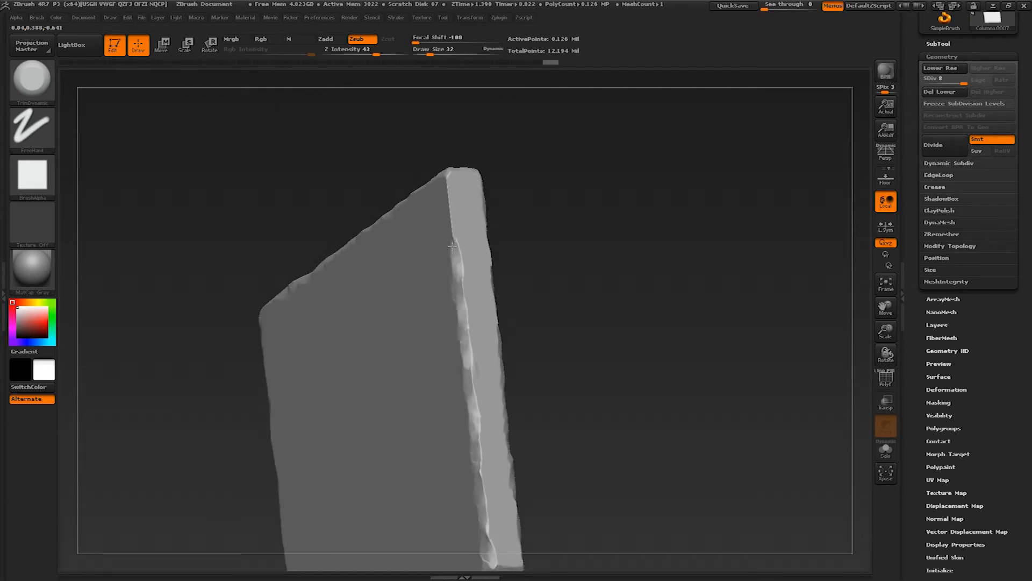
# Step: Chip the upper edge of the slab's fourth side and round its end corner
pyautogui.moveTo(447, 185); pyautogui.dragTo(528, 169, button='right')
pyautogui.moveTo(529, 170); pyautogui.dragTo(518, 239)
pyautogui.moveTo(519, 236); pyautogui.dragTo(565, 129, button='right')
pyautogui.moveTo(589, 97); pyautogui.dragTo(491, 307)
pyautogui.moveTo(481, 327); pyautogui.dragTo(554, 204, button='right')
pyautogui.moveTo(553, 205); pyautogui.dragTo(514, 294)
pyautogui.moveTo(467, 376); pyautogui.dragTo(433, 388, button='right')
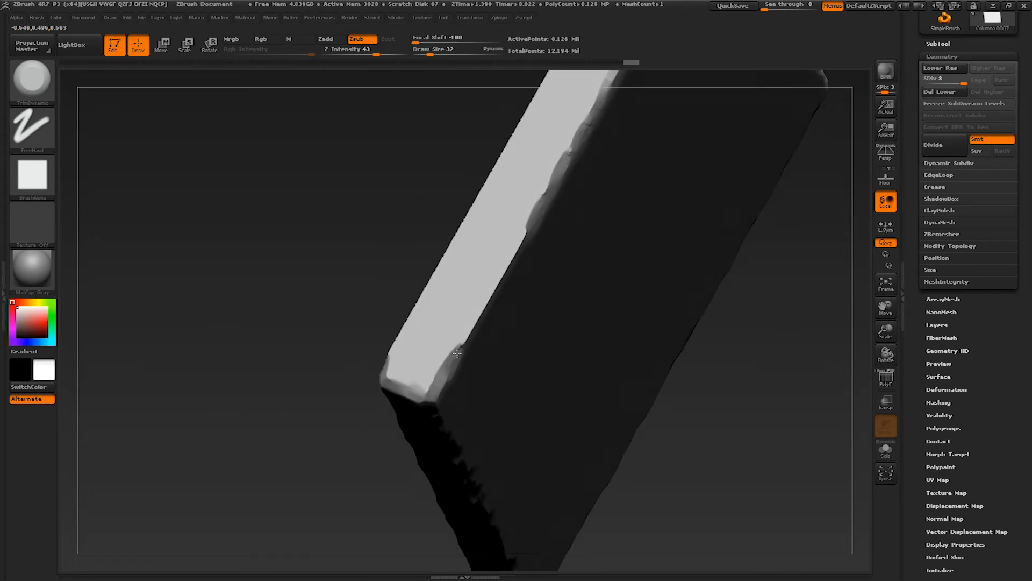
# Step: Trim the last untouched edge of the slab's fourth side
pyautogui.moveTo(495, 288); pyautogui.dragTo(474, 395, button='right')
pyautogui.keyDown('alt'); pyautogui.moveTo(494, 314); pyautogui.dragTo(506, 423, button='right'); pyautogui.keyUp('alt')
pyautogui.moveTo(508, 398); pyautogui.dragTo(537, 187)
pyautogui.moveTo(534, 179)
pyautogui.keyDown('alt'); pyautogui.mouseDown(button='right')
pyautogui.moveTo(527, 172)
pyautogui.moveTo(567, 188)
pyautogui.moveTo(512, 301)
pyautogui.moveTo(535, 364)
pyautogui.mouseUp(button='right'); pyautogui.keyUp('alt')
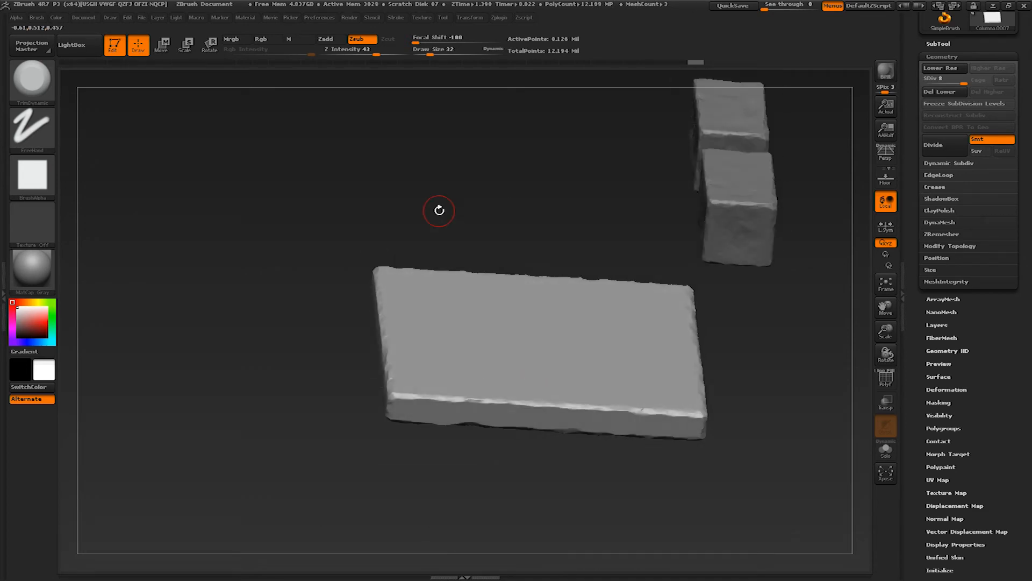
# Step: Choose the TrimAdaptive brush and flatten facets along the first part of the slab's front edge
pyautogui.moveTo(439, 212)
pyautogui.mouseDown(button='right')
pyautogui.moveTo(546, 384)
pyautogui.moveTo(559, 386)
pyautogui.moveTo(563, 425)
pyautogui.mouseUp(button='right')
pyautogui.press('b')
pyautogui.press('a')
pyautogui.moveTo(556, 364); pyautogui.dragTo(415, 352)
pyautogui.moveTo(344, 387)
pyautogui.keyDown('alt'); pyautogui.mouseDown(button='right')
pyautogui.moveTo(445, 386)
pyautogui.moveTo(344, 398)
pyautogui.mouseUp(button='right'); pyautogui.keyUp('alt')
pyautogui.moveTo(366, 352); pyautogui.dragTo(376, 361)
pyautogui.moveTo(392, 346)
pyautogui.mouseDown(button='right')
pyautogui.moveTo(640, 357)
pyautogui.moveTo(601, 366)
pyautogui.moveTo(562, 419)
pyautogui.mouseUp(button='right')
# Step: Cut larger irregular facets with TrimAdaptive along the rest of the front edge up to the corner
pyautogui.moveTo(556, 354); pyautogui.dragTo(604, 299)
pyautogui.keyDown('alt'); pyautogui.moveTo(659, 272); pyautogui.dragTo(563, 392, button='right'); pyautogui.keyUp('alt')
pyautogui.moveTo(584, 354); pyautogui.dragTo(594, 341)
pyautogui.moveTo(630, 290); pyautogui.dragTo(647, 273)
pyautogui.moveTo(679, 254)
pyautogui.keyDown('alt'); pyautogui.mouseDown(button='right')
pyautogui.moveTo(584, 354)
pyautogui.moveTo(554, 344)
pyautogui.mouseUp(button='right'); pyautogui.keyUp('alt')
pyautogui.moveTo(575, 333); pyautogui.dragTo(613, 301)
pyautogui.moveTo(570, 355); pyautogui.dragTo(653, 280)
pyautogui.moveTo(653, 301); pyautogui.dragTo(683, 258, button='right')
pyautogui.moveTo(688, 256); pyautogui.dragTo(702, 269)
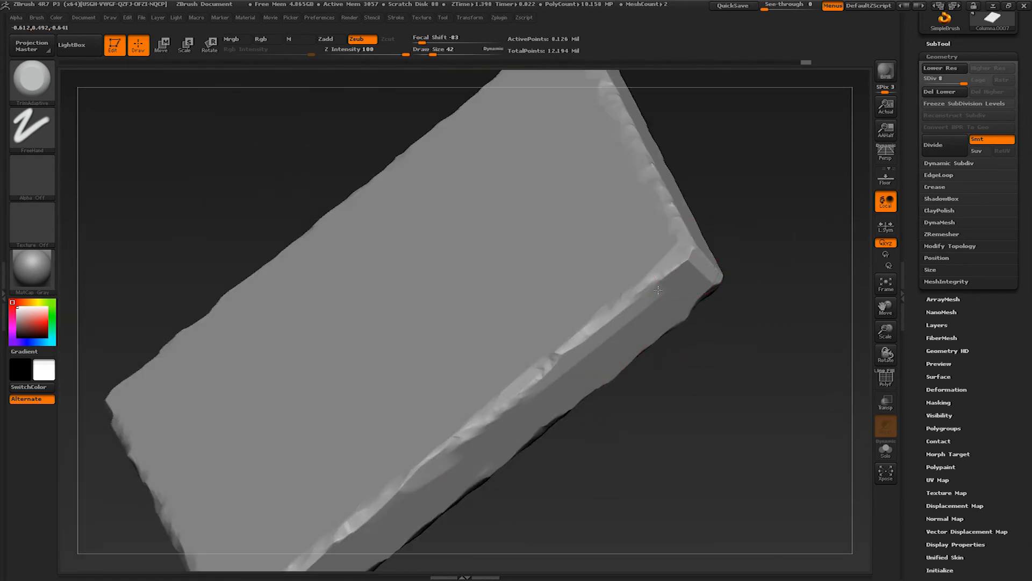
# Step: Cut facets with TrimAdaptive along the slab's side edges beside the corner, undoing one misplaced stroke
pyautogui.moveTo(658, 291); pyautogui.dragTo(576, 311, button='right')
pyautogui.moveTo(587, 348); pyautogui.dragTo(549, 237)
pyautogui.keyDown('alt'); pyautogui.moveTo(548, 177); pyautogui.dragTo(580, 317, button='right'); pyautogui.keyUp('alt')
pyautogui.moveTo(581, 289); pyautogui.dragTo(563, 231)
pyautogui.moveTo(563, 231)
pyautogui.keyDown('alt'); pyautogui.mouseDown(button='right')
pyautogui.moveTo(593, 330)
pyautogui.moveTo(597, 307)
pyautogui.mouseUp(button='right'); pyautogui.keyUp('alt')
pyautogui.moveTo(596, 308)
pyautogui.mouseDown()
pyautogui.moveTo(567, 233)
pyautogui.moveTo(551, 145)
pyautogui.mouseUp()
pyautogui.keyDown('alt'); pyautogui.moveTo(550, 145); pyautogui.dragTo(579, 249, button='right'); pyautogui.keyUp('alt')
pyautogui.hotkey('ctrl', 'z')
pyautogui.moveTo(604, 341); pyautogui.dragTo(587, 266)
# Step: Flatten irregular TrimAdaptive facets along the middle stretch of the slab's side edge
pyautogui.moveTo(587, 266)
pyautogui.mouseDown(button='right')
pyautogui.moveTo(534, 272)
pyautogui.moveTo(537, 371)
pyautogui.moveTo(473, 349)
pyautogui.mouseUp(button='right')
pyautogui.moveTo(508, 317); pyautogui.dragTo(583, 226)
pyautogui.moveTo(583, 226); pyautogui.dragTo(482, 293, button='right')
pyautogui.moveTo(482, 292); pyautogui.dragTo(557, 242)
pyautogui.moveTo(395, 341); pyautogui.dragTo(351, 367)
pyautogui.moveTo(351, 368); pyautogui.dragTo(392, 425, button='right')
# Step: Trim the remaining stretches of the slab's lower side edges with TrimAdaptive, then set the draw size to 28
pyautogui.moveTo(392, 430); pyautogui.dragTo(413, 364)
pyautogui.moveTo(412, 364)
pyautogui.mouseDown(button='right')
pyautogui.moveTo(290, 425)
pyautogui.moveTo(537, 366)
pyautogui.mouseUp(button='right')
pyautogui.moveTo(473, 417); pyautogui.dragTo(613, 400)
pyautogui.moveTo(613, 401)
pyautogui.mouseDown(button='right')
pyautogui.moveTo(639, 361)
pyautogui.moveTo(618, 280)
pyautogui.mouseUp(button='right')
pyautogui.moveTo(559, 457); pyautogui.dragTo(462, 478)
pyautogui.moveTo(463, 479)
pyautogui.keyDown('alt'); pyautogui.mouseDown(button='right')
pyautogui.moveTo(605, 440)
pyautogui.moveTo(534, 367)
pyautogui.moveTo(571, 352)
pyautogui.moveTo(512, 369)
pyautogui.moveTo(476, 365)
pyautogui.moveTo(471, 409)
pyautogui.moveTo(389, 420)
pyautogui.moveTo(430, 393)
pyautogui.moveTo(478, 335)
pyautogui.moveTo(528, 372)
pyautogui.moveTo(487, 399)
pyautogui.moveTo(608, 403)
pyautogui.moveTo(542, 404)
pyautogui.mouseUp(button='right'); pyautogui.keyUp('alt')
pyautogui.press('s')
pyautogui.moveTo(541, 403); pyautogui.dragTo(532, 413)
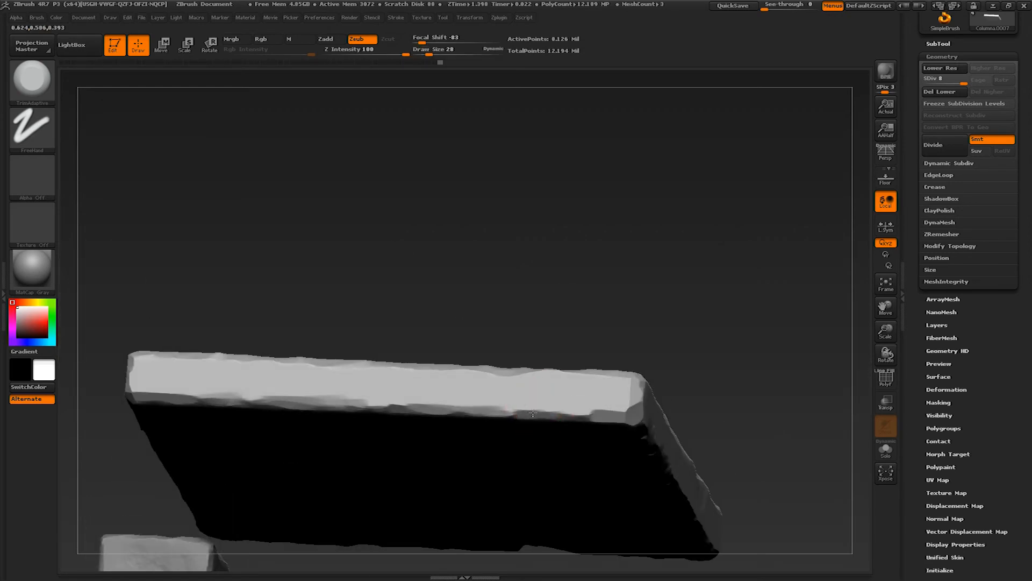
# Step: Choose the ClayBuildup brush at draw size 53 and build up a patch in the middle of the slab's side face
pyautogui.moveTo(483, 423); pyautogui.dragTo(537, 417, button='right')
pyautogui.press('b')
pyautogui.press('Escape')
pyautogui.press('b')
pyautogui.press('c')
pyautogui.press('b')
pyautogui.keyDown('ctrl'); pyautogui.moveTo(501, 354); pyautogui.dragTo(513, 412, button='right'); pyautogui.keyUp('ctrl')
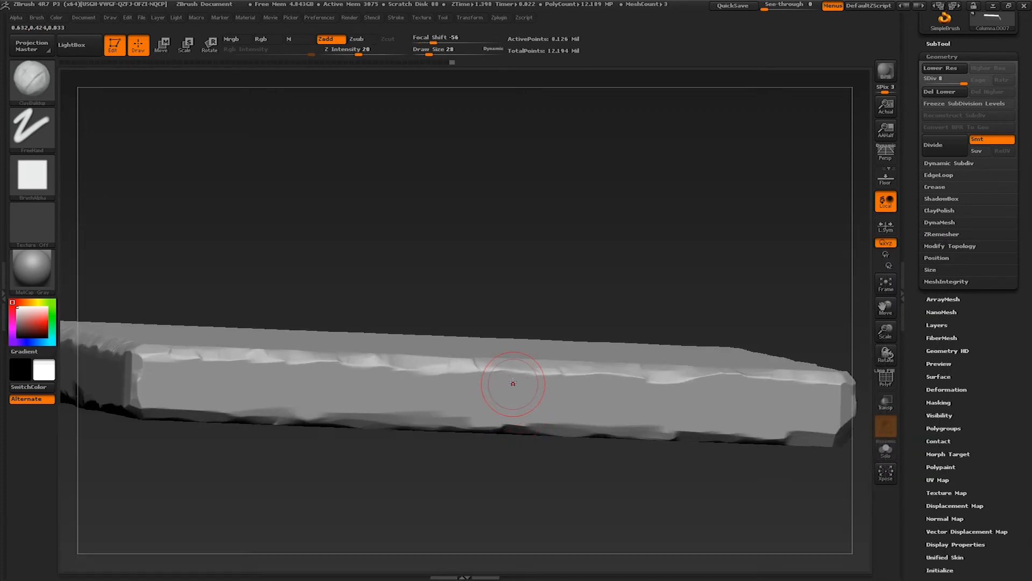
pyautogui.press('s')
pyautogui.moveTo(528, 383); pyautogui.dragTo(533, 385)
pyautogui.moveTo(513, 429); pyautogui.dragTo(546, 387)
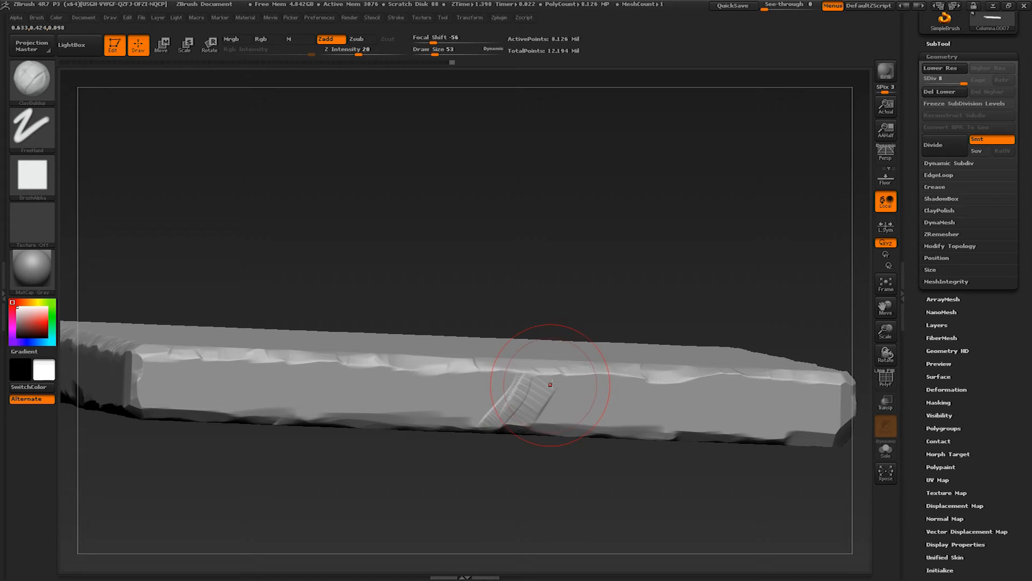
# Step: Flatten the clay patch on the side face with TrimDynamic and reduce the draw size to 32
pyautogui.press('b')
pyautogui.press('t')
pyautogui.press('d')
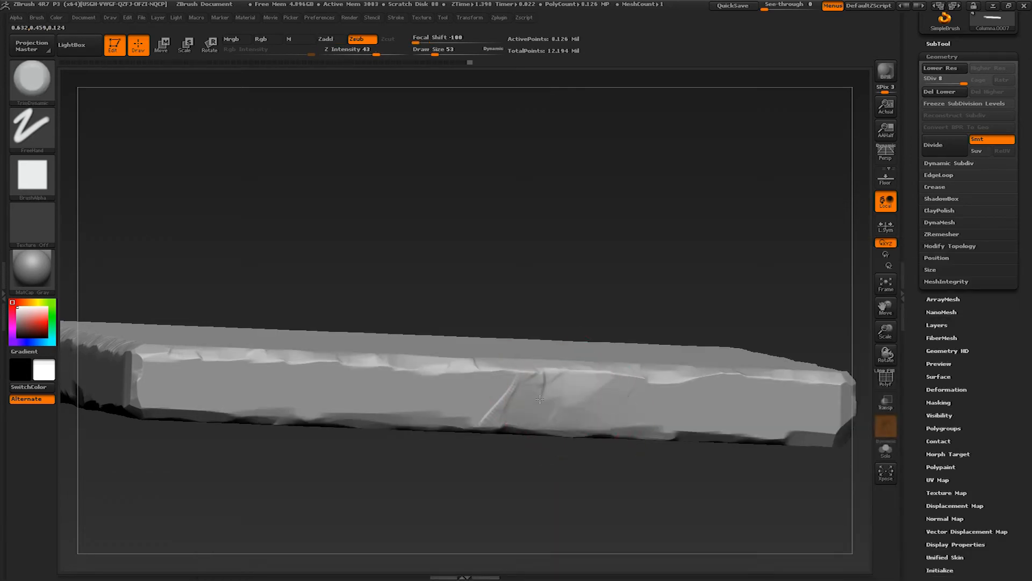
pyautogui.press('[')
pyautogui.moveTo(501, 368)
pyautogui.keyDown('ctrl'); pyautogui.mouseDown(button='right')
pyautogui.moveTo(495, 340)
pyautogui.moveTo(469, 351)
pyautogui.moveTo(503, 364)
pyautogui.moveTo(477, 363)
pyautogui.moveTo(554, 390)
pyautogui.moveTo(550, 403)
pyautogui.mouseUp(button='right'); pyautogui.keyUp('ctrl')
pyautogui.moveTo(549, 403)
pyautogui.keyDown('alt'); pyautogui.mouseDown(button='right')
pyautogui.moveTo(709, 400)
pyautogui.moveTo(851, 424)
pyautogui.mouseUp(button='right'); pyautogui.keyUp('alt')
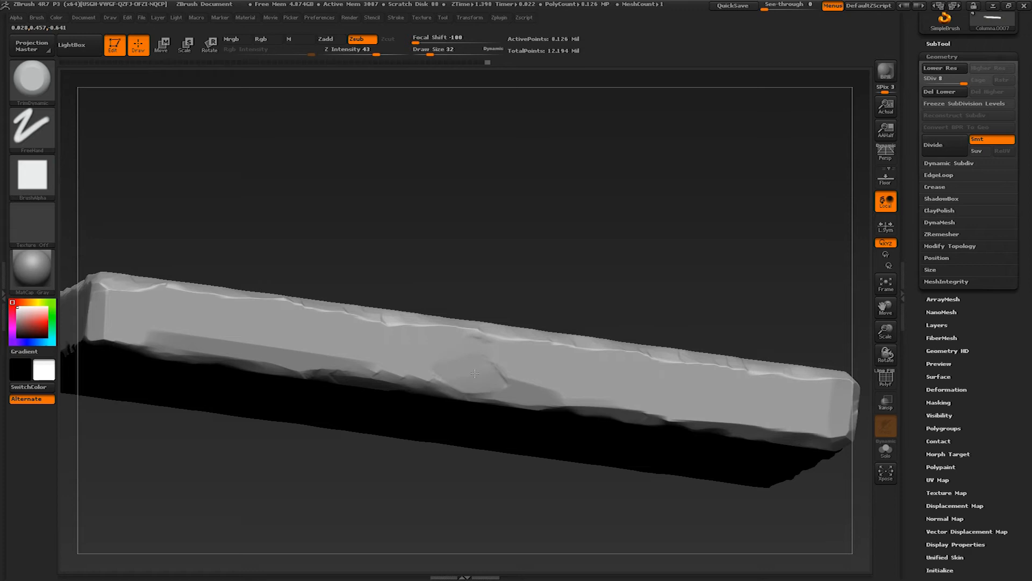
# Step: Cut broad worn facets with TrimDynamic into the slab's adjacent side face and along its lower edge
pyautogui.moveTo(538, 391); pyautogui.dragTo(448, 335, button='right')
pyautogui.moveTo(558, 346); pyautogui.dragTo(546, 396, button='right')
pyautogui.moveTo(443, 384); pyautogui.dragTo(407, 371)
pyautogui.keyDown('alt'); pyautogui.moveTo(403, 371); pyautogui.dragTo(563, 383, button='right'); pyautogui.keyUp('alt')
pyautogui.moveTo(467, 373)
pyautogui.keyDown('alt'); pyautogui.mouseDown(button='right')
pyautogui.moveTo(516, 368)
pyautogui.moveTo(523, 386)
pyautogui.mouseUp(button='right'); pyautogui.keyUp('alt')
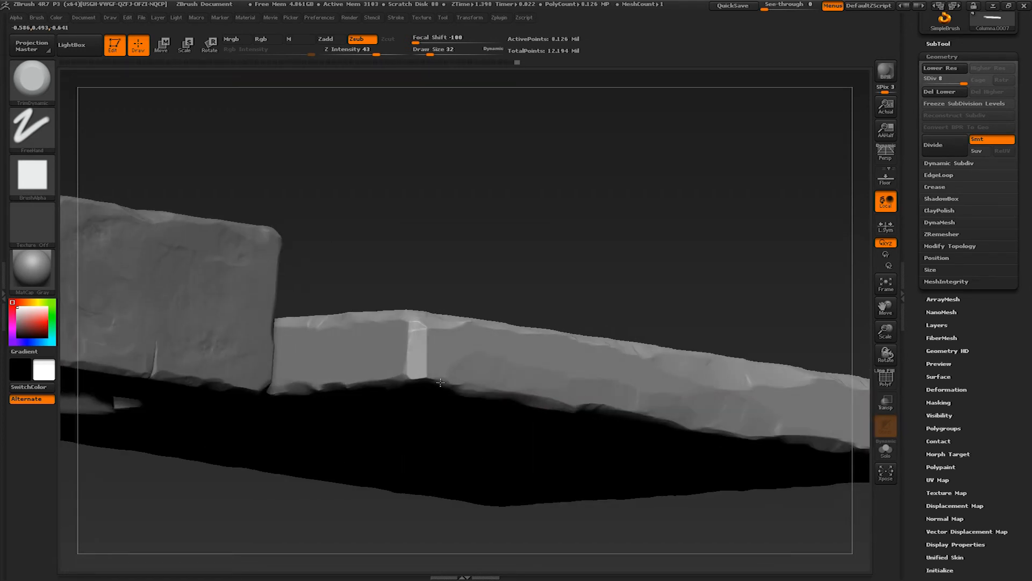
pyautogui.moveTo(448, 388)
pyautogui.mouseDown(button='right')
pyautogui.moveTo(489, 391)
pyautogui.moveTo(537, 367)
pyautogui.moveTo(537, 379)
pyautogui.mouseUp(button='right')
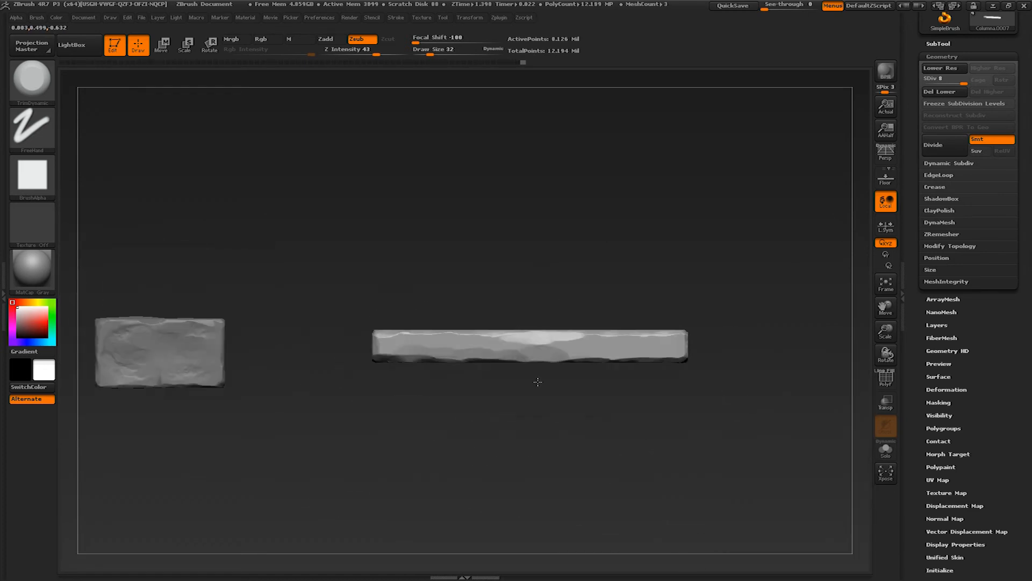
# Step: Wear down the middle of the slab's remaining side faces with TrimDynamic, using draw size 20 for finer cuts
pyautogui.keyDown('alt'); pyautogui.moveTo(628, 361); pyautogui.dragTo(500, 399, button='right'); pyautogui.keyUp('alt')
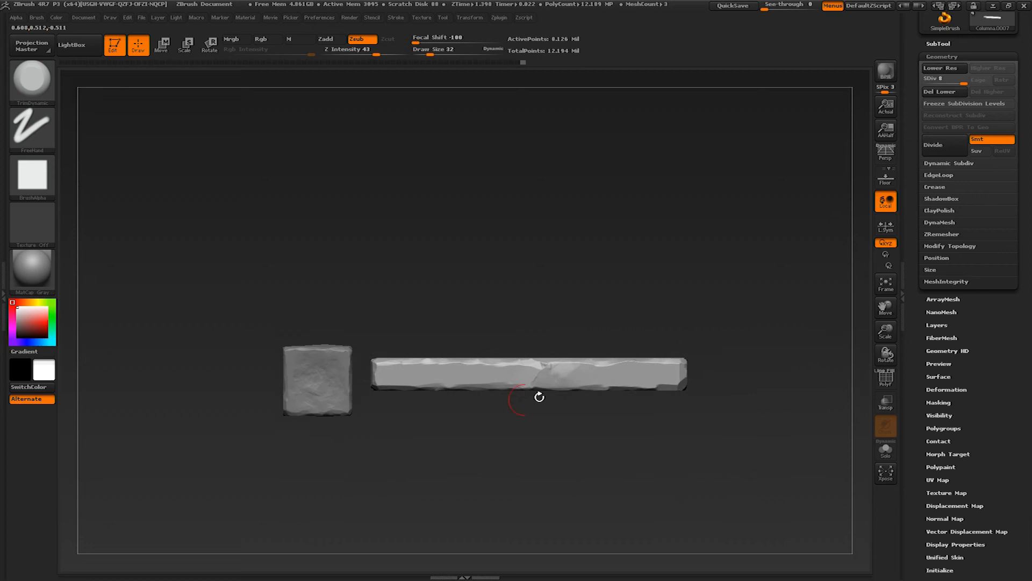
pyautogui.moveTo(597, 387); pyautogui.dragTo(549, 395, button='right')
pyautogui.keyDown('ctrl'); pyautogui.moveTo(548, 395); pyautogui.dragTo(574, 379, button='right'); pyautogui.keyUp('ctrl')
pyautogui.moveTo(562, 379); pyautogui.dragTo(637, 375)
pyautogui.keyDown('alt'); pyautogui.moveTo(637, 375); pyautogui.dragTo(527, 331, button='right'); pyautogui.keyUp('alt')
pyautogui.moveTo(548, 333)
pyautogui.mouseDown()
pyautogui.moveTo(478, 333)
pyautogui.moveTo(477, 324)
pyautogui.mouseUp()
pyautogui.moveTo(450, 358)
pyautogui.mouseDown(button='right')
pyautogui.moveTo(472, 368)
pyautogui.moveTo(494, 355)
pyautogui.moveTo(626, 340)
pyautogui.mouseUp(button='right')
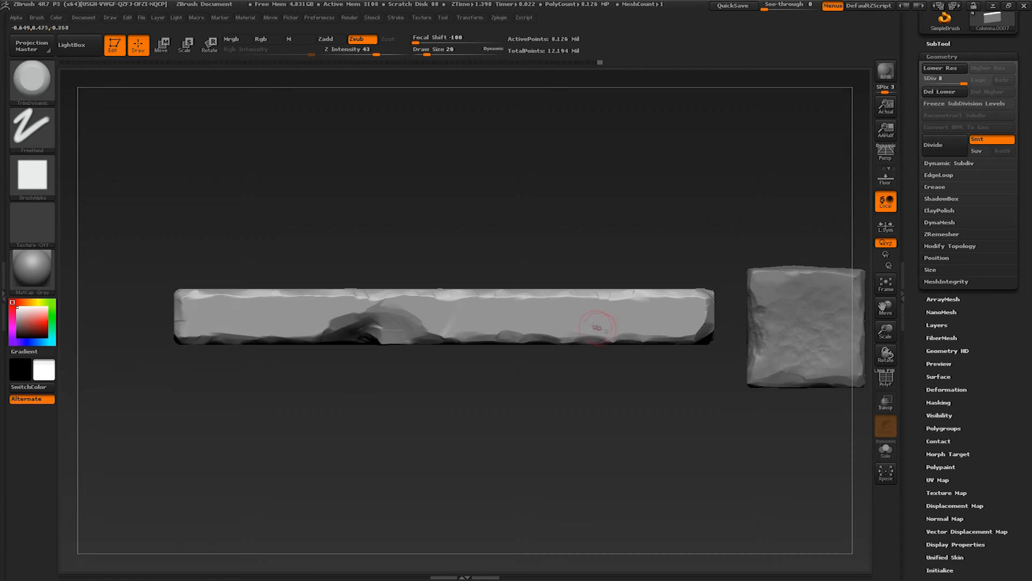
# Step: Add wavy ClayBuildup strokes to the slab's side faces, enlarging the draw size to 37
pyautogui.press('b')
pyautogui.press('c')
pyautogui.press('b')
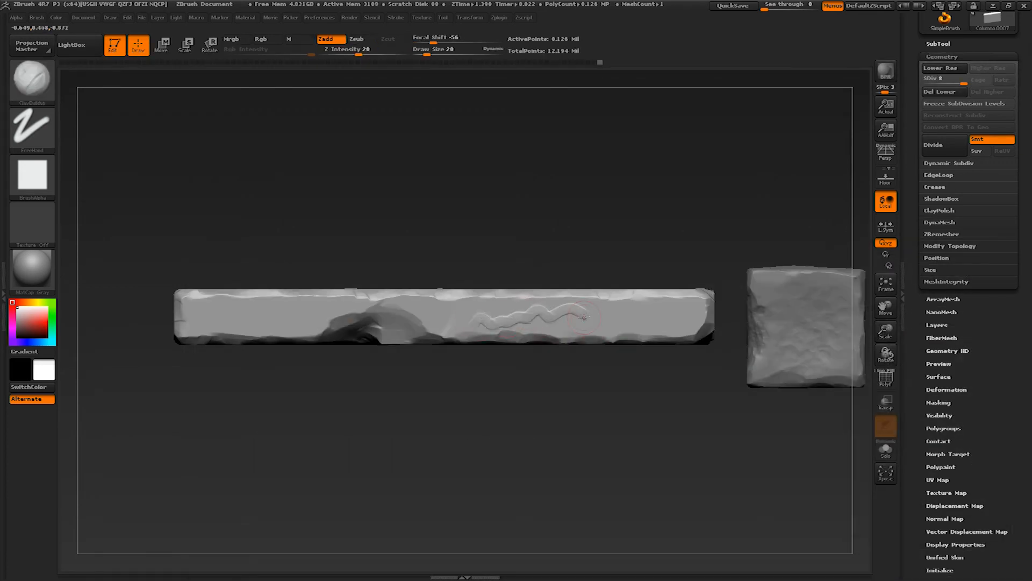
pyautogui.moveTo(619, 317)
pyautogui.keyDown('alt'); pyautogui.mouseDown(button='right')
pyautogui.moveTo(769, 332)
pyautogui.moveTo(531, 325)
pyautogui.moveTo(672, 325)
pyautogui.mouseUp(button='right'); pyautogui.keyUp('alt')
pyautogui.press('s')
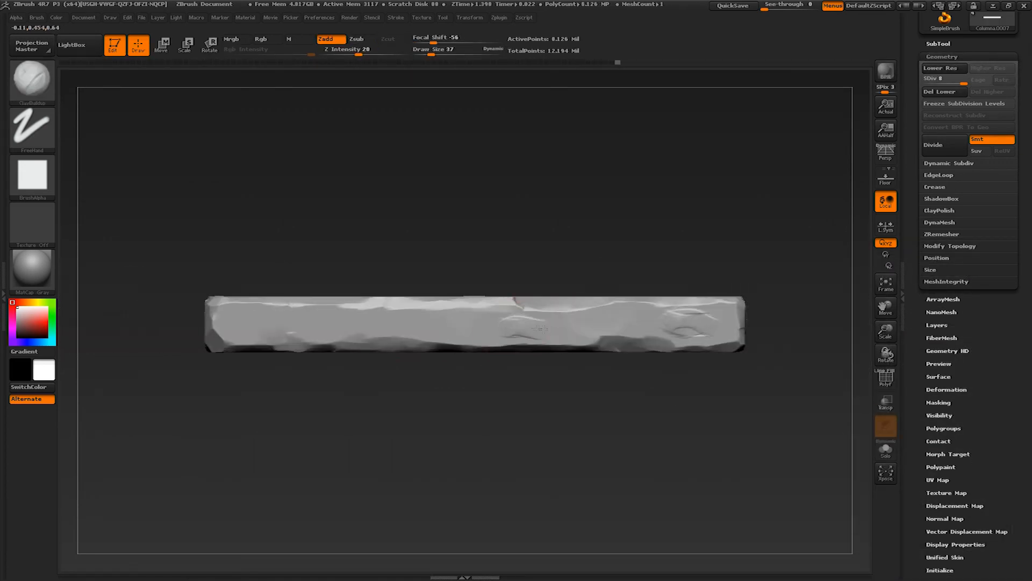
pyautogui.keyDown('alt'); pyautogui.moveTo(444, 323); pyautogui.dragTo(532, 329); pyautogui.keyUp('alt')
# Step: Flatten the wavy clay strokes on the side faces with TrimDynamic
pyautogui.press('b')
pyautogui.press('t')
pyautogui.press('d')
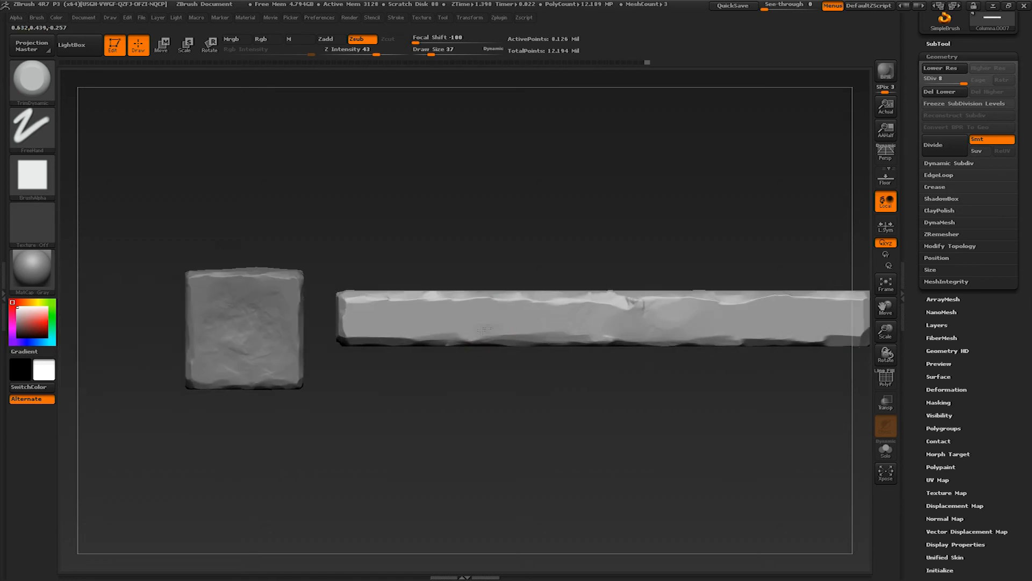
pyautogui.moveTo(482, 329); pyautogui.dragTo(488, 334)
pyautogui.keyDown('alt'); pyautogui.moveTo(445, 330); pyautogui.dragTo(495, 335, button='right'); pyautogui.keyUp('alt')
pyautogui.moveTo(494, 334); pyautogui.dragTo(452, 339)
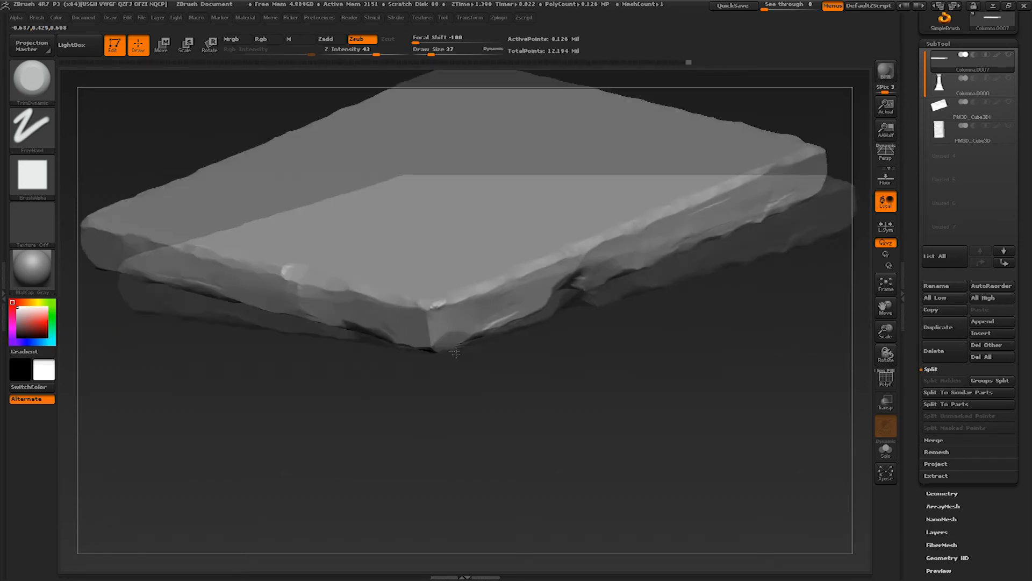
# Step: Lay ClayBuildup strokes across the slab's broad face and flatten them with TrimDynamic at draw size 89
pyautogui.press('b')
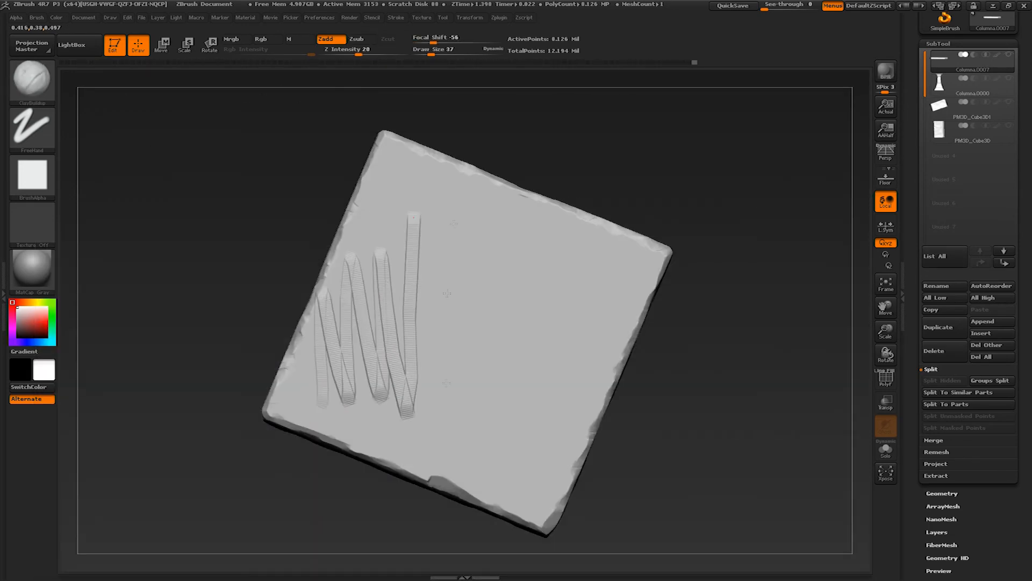
pyautogui.moveTo(448, 293)
pyautogui.mouseDown()
pyautogui.moveTo(496, 450)
pyautogui.moveTo(376, 231)
pyautogui.mouseUp()
pyautogui.press('b')
pyautogui.press('t')
pyautogui.press('d')
pyautogui.moveTo(502, 362)
pyautogui.mouseDown()
pyautogui.moveTo(515, 345)
pyautogui.moveTo(441, 409)
pyautogui.moveTo(395, 376)
pyautogui.moveTo(543, 285)
pyautogui.moveTo(525, 380)
pyautogui.mouseUp()
pyautogui.moveTo(742, 376); pyautogui.dragTo(747, 344)
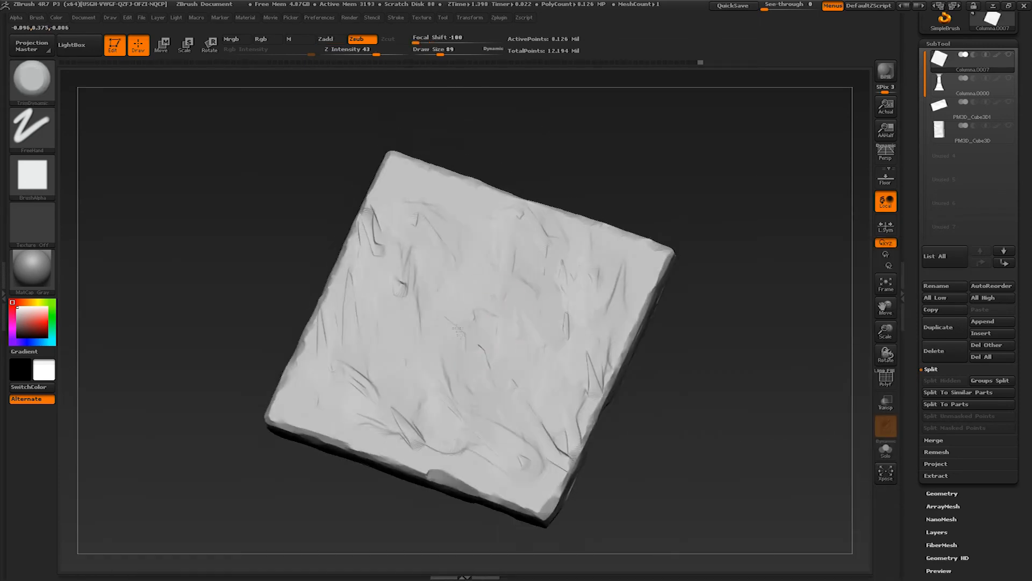
# Step: Work TrimDynamic strokes over the leftover clay ridges near the upper part of the broad face
pyautogui.keyDown('alt'); pyautogui.moveTo(699, 376); pyautogui.dragTo(783, 450); pyautogui.keyUp('alt')
pyautogui.keyDown('alt'); pyautogui.moveTo(323, 242); pyautogui.dragTo(323, 350); pyautogui.keyUp('alt')
pyautogui.moveTo(445, 216); pyautogui.dragTo(446, 256)
pyautogui.keyDown('alt'); pyautogui.moveTo(268, 323); pyautogui.dragTo(269, 242); pyautogui.keyUp('alt')
pyautogui.moveTo(242, 268); pyautogui.dragTo(312, 258)
pyautogui.moveTo(438, 209); pyautogui.dragTo(431, 233)
pyautogui.moveTo(322, 258); pyautogui.dragTo(215, 269)
pyautogui.keyDown('alt'); pyautogui.moveTo(269, 242); pyautogui.dragTo(268, 323); pyautogui.keyUp('alt')
pyautogui.moveTo(430, 231); pyautogui.dragTo(446, 271)
pyautogui.moveTo(464, 342); pyautogui.dragTo(473, 363)
# Step: Smooth and trim the ridges along one edge of the broad face at draw size 20
pyautogui.keyDown('shift'); pyautogui.moveTo(430, 323); pyautogui.dragTo(436, 275); pyautogui.keyUp('shift')
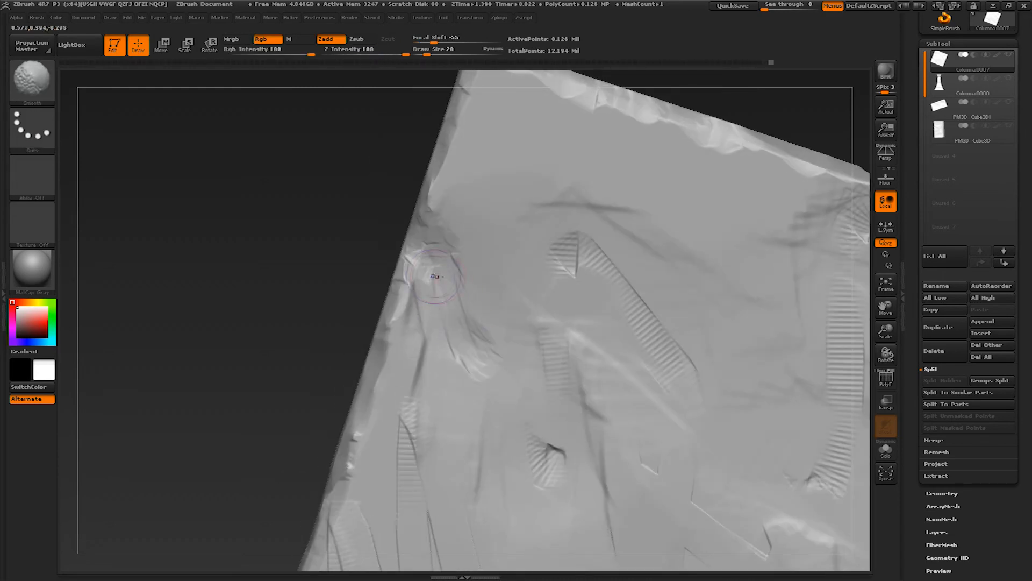
pyautogui.keyDown('alt'); pyautogui.moveTo(411, 427); pyautogui.dragTo(471, 297, button='right'); pyautogui.keyUp('alt')
pyautogui.keyDown('alt'); pyautogui.moveTo(488, 500); pyautogui.dragTo(541, 385, button='right'); pyautogui.keyUp('alt')
pyautogui.moveTo(502, 470); pyautogui.dragTo(610, 543)
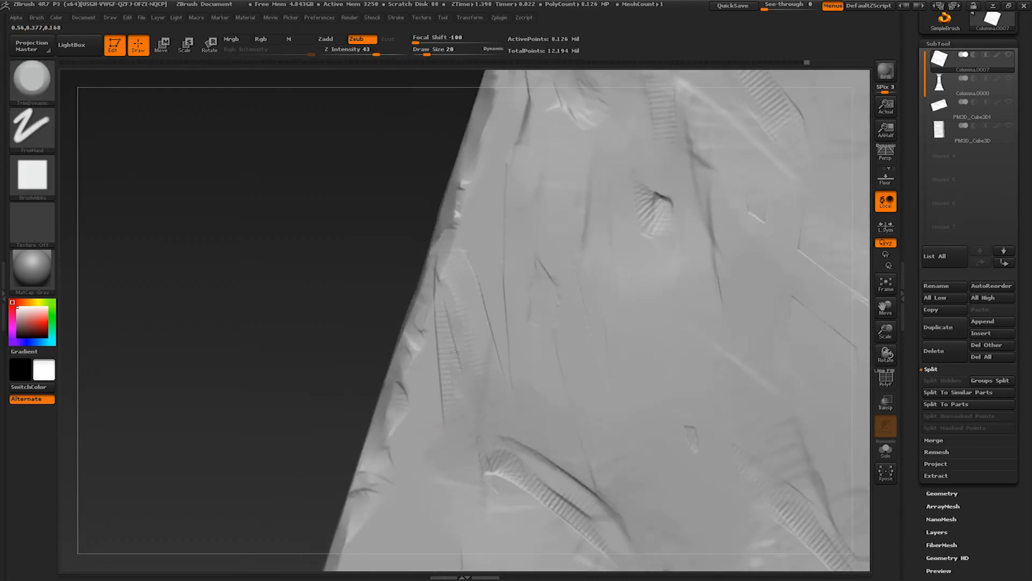
pyautogui.moveTo(457, 323); pyautogui.dragTo(527, 317, button='right')
pyautogui.moveTo(438, 263); pyautogui.dragTo(441, 313)
pyautogui.keyDown('alt'); pyautogui.moveTo(483, 403); pyautogui.dragTo(438, 304, button='right'); pyautogui.keyUp('alt')
pyautogui.moveTo(527, 318); pyautogui.dragTo(457, 322, button='right')
pyautogui.moveTo(476, 397)
pyautogui.mouseDown()
pyautogui.moveTo(516, 428)
pyautogui.moveTo(513, 401)
pyautogui.mouseUp()
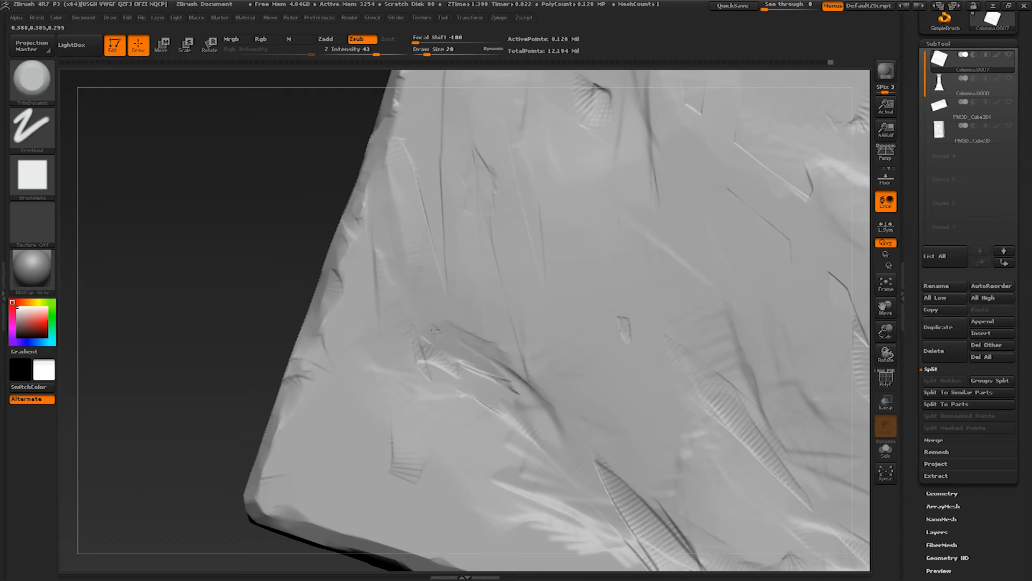
# Step: Flatten and smooth the diagonal striped ridge near the lower corner of the broad face
pyautogui.moveTo(470, 344); pyautogui.dragTo(529, 422)
pyautogui.keyDown('alt'); pyautogui.moveTo(530, 423); pyautogui.dragTo(398, 307, button='right'); pyautogui.keyUp('alt')
pyautogui.keyDown('shift'); pyautogui.moveTo(498, 381); pyautogui.dragTo(549, 438); pyautogui.keyUp('shift')
pyautogui.moveTo(548, 430); pyautogui.dragTo(492, 418, button='right')
pyautogui.moveTo(493, 418); pyautogui.dragTo(499, 457)
pyautogui.moveTo(488, 360); pyautogui.dragTo(462, 347, button='right')
pyautogui.moveTo(500, 371); pyautogui.dragTo(538, 422)
pyautogui.moveTo(519, 436); pyautogui.dragTo(605, 484)
# Step: Raise the draw size to 62 and smooth the stroke marks in the upper and lower middle of the broad face
pyautogui.keyDown('ctrl'); pyautogui.moveTo(602, 479); pyautogui.dragTo(575, 422, button='right'); pyautogui.keyUp('ctrl')
pyautogui.press(']')
pyautogui.press(']')
pyautogui.press(']')
pyautogui.press(']')
pyautogui.keyDown('alt'); pyautogui.moveTo(719, 293); pyautogui.dragTo(591, 281, button='right'); pyautogui.keyUp('alt')
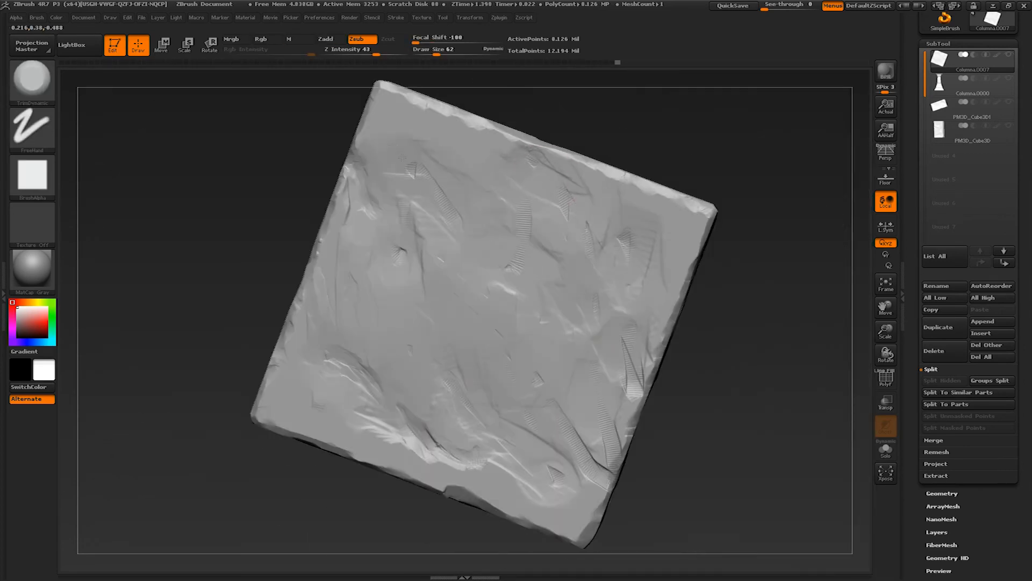
pyautogui.keyDown('shift'); pyautogui.moveTo(406, 161); pyautogui.dragTo(462, 221); pyautogui.keyUp('shift')
pyautogui.keyDown('shift'); pyautogui.moveTo(464, 378); pyautogui.dragTo(449, 406); pyautogui.keyUp('shift')
# Step: Adjust the draw size and trim away the remaining striped marks toward the far edge of the broad face
pyautogui.press('s')
pyautogui.click(462, 297)
pyautogui.moveTo(410, 182)
pyautogui.mouseDown(button='right')
pyautogui.moveTo(322, 258)
pyautogui.moveTo(538, 301)
pyautogui.mouseUp(button='right')
pyautogui.moveTo(607, 239); pyautogui.dragTo(653, 245)
pyautogui.keyDown('shift'); pyautogui.moveTo(647, 503); pyautogui.dragTo(481, 365, button='right'); pyautogui.keyUp('shift')
pyautogui.moveTo(551, 279); pyautogui.dragTo(564, 350)
pyautogui.press('s')
pyautogui.click(577, 358)
# Step: Choose TrimAdaptive at draw size 113 and flatten large areas of the broad face, undoing two unwanted strokes
pyautogui.press('b')
pyautogui.press('t')
pyautogui.click(504, 272)
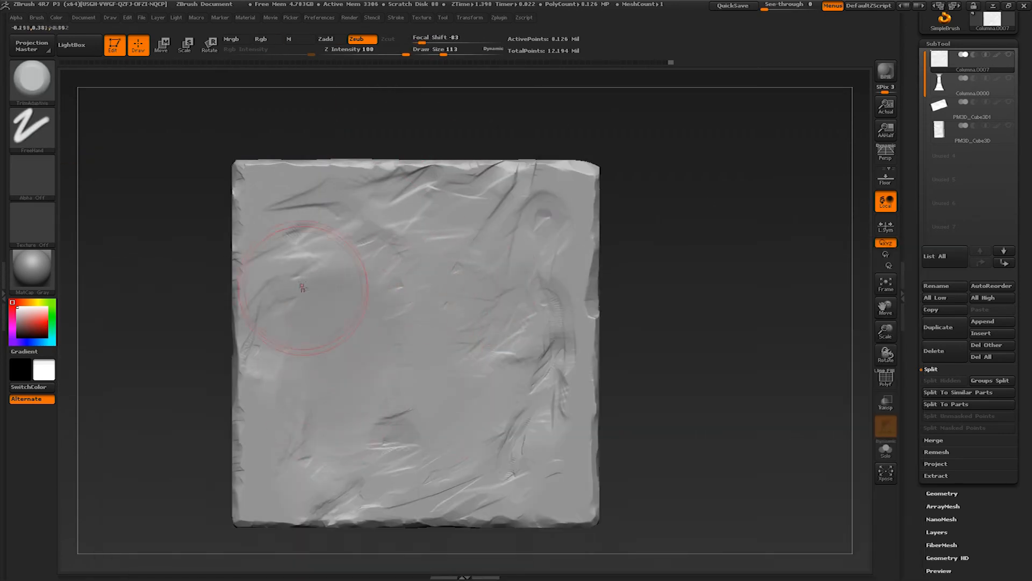
pyautogui.press('ctrl')
pyautogui.hotkey('ctrl', 'z')
pyautogui.moveTo(449, 411)
pyautogui.mouseDown()
pyautogui.moveTo(424, 433)
pyautogui.moveTo(408, 425)
pyautogui.mouseUp()
pyautogui.hotkey('ctrl', 'z')
pyautogui.moveTo(304, 394); pyautogui.dragTo(306, 441)
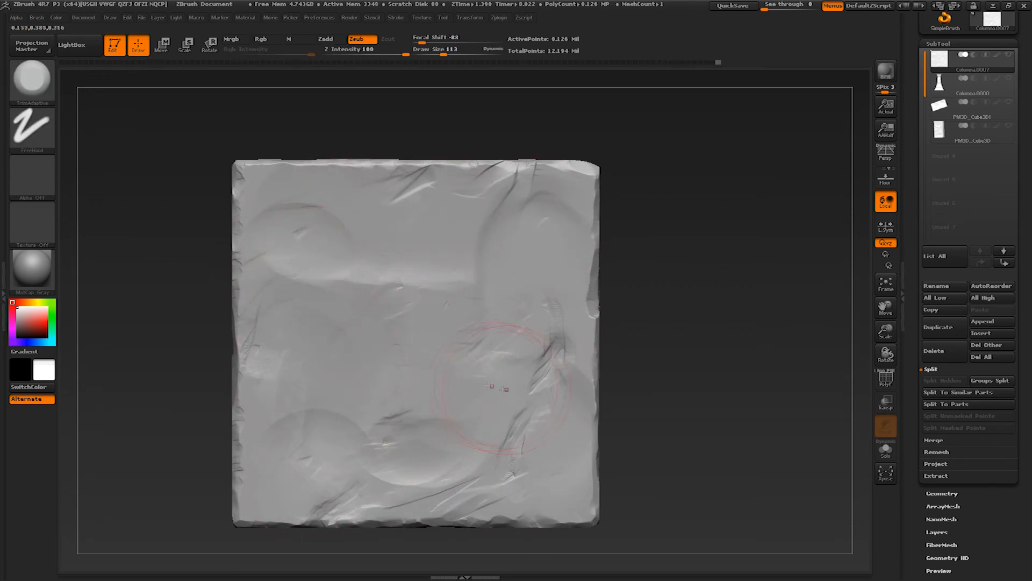
# Step: Finish the large flattened areas, then soften their borders with TrimDynamic at draw size 68
pyautogui.moveTo(452, 491); pyautogui.dragTo(479, 470)
pyautogui.press('b')
pyautogui.press('t')
pyautogui.click(459, 266)
pyautogui.moveTo(545, 349); pyautogui.dragTo(546, 310)
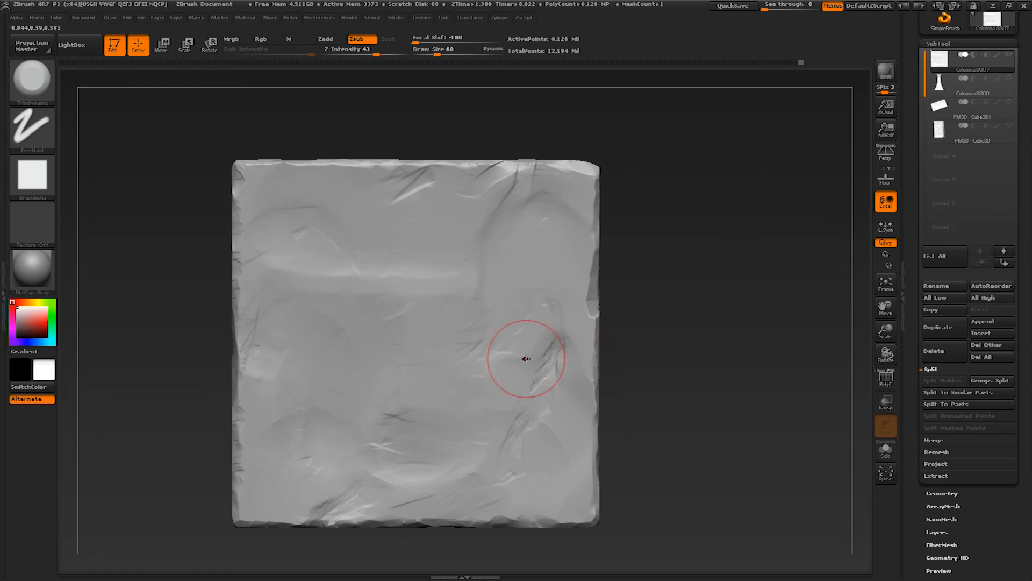
pyautogui.moveTo(480, 225)
pyautogui.mouseDown()
pyautogui.moveTo(479, 344)
pyautogui.moveTo(424, 205)
pyautogui.mouseUp()
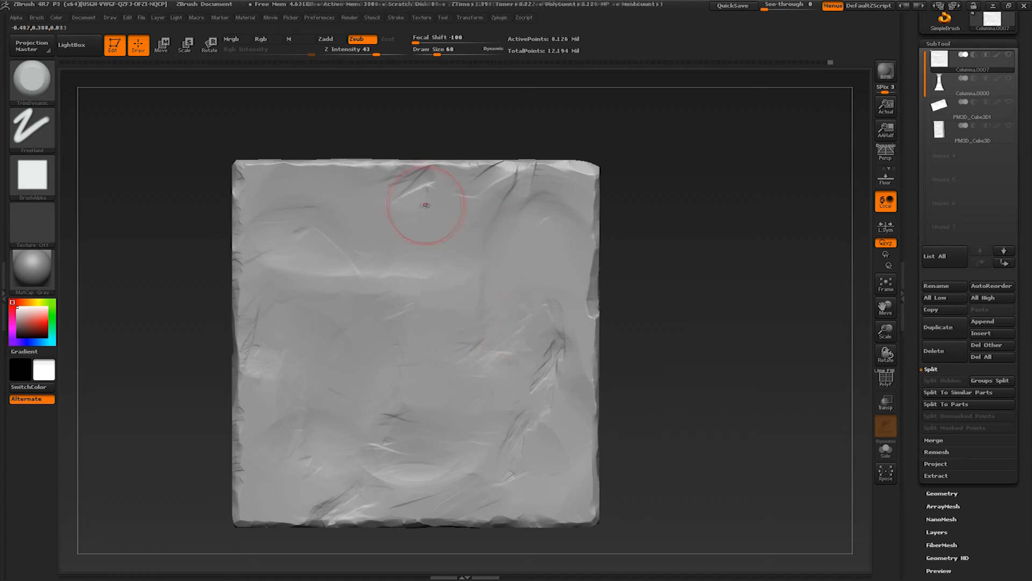
# Step: Turn to the slab's opposite broad face and lay ClayBuildup strokes over it
pyautogui.keyDown('ctrl'); pyautogui.moveTo(424, 205); pyautogui.dragTo(323, 269, button='right'); pyautogui.keyUp('ctrl')
pyautogui.keyDown('alt'); pyautogui.moveTo(268, 301); pyautogui.dragTo(376, 325, button='right'); pyautogui.keyUp('alt')
pyautogui.moveTo(376, 325)
pyautogui.mouseDown(button='right')
pyautogui.moveTo(530, 348)
pyautogui.moveTo(586, 312)
pyautogui.mouseUp(button='right')
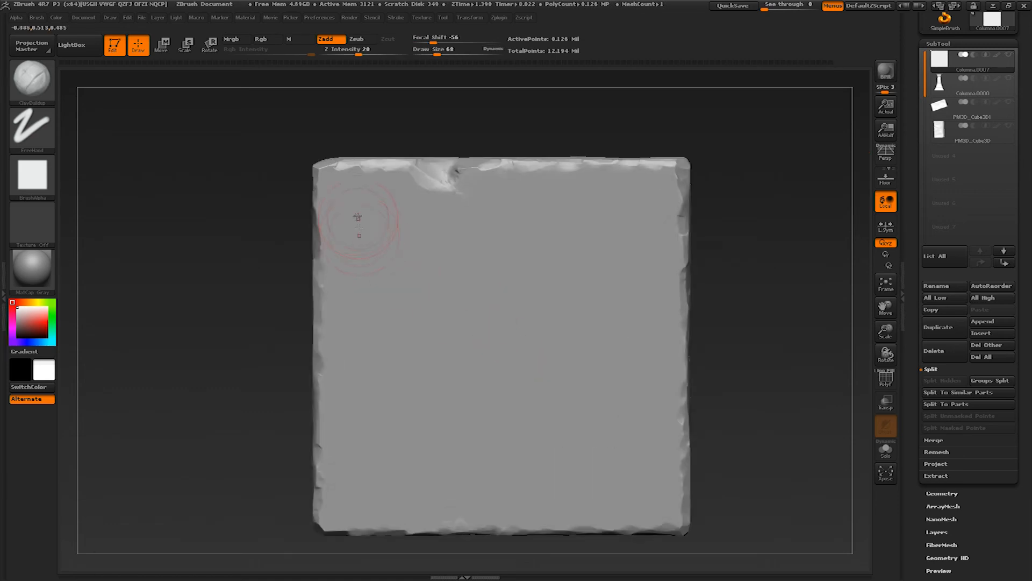
pyautogui.moveTo(357, 226)
pyautogui.mouseDown()
pyautogui.moveTo(484, 430)
pyautogui.moveTo(523, 282)
pyautogui.mouseUp()
# Step: Flatten the clay strokes on the opposite face with large TrimDynamic strokes, undoing one unwanted stroke
pyautogui.press('b')
pyautogui.press('t')
pyautogui.press('d')
pyautogui.moveTo(328, 279)
pyautogui.mouseDown()
pyautogui.moveTo(532, 295)
pyautogui.moveTo(395, 333)
pyautogui.moveTo(538, 456)
pyautogui.moveTo(514, 230)
pyautogui.mouseUp()
pyautogui.press('s')
pyautogui.moveTo(516, 306); pyautogui.dragTo(512, 305)
pyautogui.moveTo(484, 376)
pyautogui.mouseDown()
pyautogui.moveTo(430, 454)
pyautogui.moveTo(608, 443)
pyautogui.moveTo(523, 259)
pyautogui.moveTo(563, 279)
pyautogui.mouseUp()
pyautogui.hotkey('ctrl', 'z')
pyautogui.press('s')
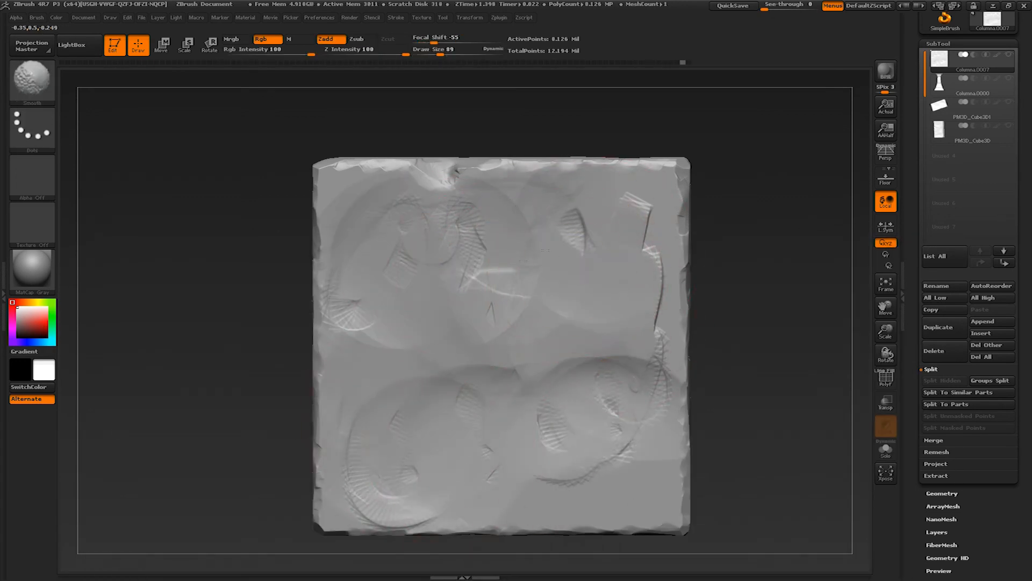
# Step: Reduce the draw size to 56 and smooth the striped stroke marks on the lower part of the opposite face
pyautogui.press('t')
pyautogui.press('t')
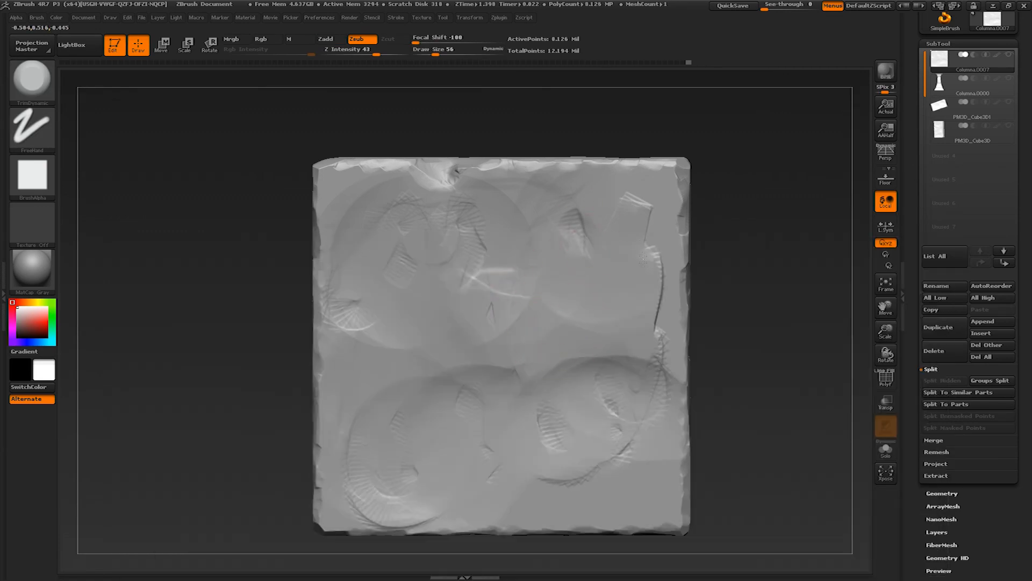
pyautogui.keyDown('alt'); pyautogui.moveTo(418, 381); pyautogui.dragTo(513, 291, button='right'); pyautogui.keyUp('alt')
pyautogui.moveTo(500, 447)
pyautogui.mouseDown(button='right')
pyautogui.moveTo(512, 389)
pyautogui.moveTo(538, 441)
pyautogui.mouseUp(button='right')
pyautogui.keyDown('shift'); pyautogui.moveTo(580, 344); pyautogui.dragTo(645, 427, button='right'); pyautogui.keyUp('shift')
pyautogui.keyDown('alt'); pyautogui.moveTo(646, 427); pyautogui.dragTo(583, 383, button='right'); pyautogui.keyUp('alt')
pyautogui.moveTo(583, 383)
pyautogui.keyDown('shift'); pyautogui.mouseDown()
pyautogui.moveTo(534, 300)
pyautogui.moveTo(432, 343)
pyautogui.mouseUp(); pyautogui.keyUp('shift')
# Step: Trim and smooth the ridges and stroke marks across the upper part of the slab's opposite face, using draw size 39
pyautogui.keyDown('alt'); pyautogui.moveTo(629, 289); pyautogui.dragTo(806, 298, button='right'); pyautogui.keyUp('alt')
pyautogui.moveTo(457, 140)
pyautogui.keyDown('alt'); pyautogui.mouseDown(button='right')
pyautogui.moveTo(538, 324)
pyautogui.moveTo(515, 422)
pyautogui.mouseUp(button='right'); pyautogui.keyUp('alt')
pyautogui.moveTo(653, 253)
pyautogui.keyDown('shift'); pyautogui.mouseDown()
pyautogui.moveTo(661, 272)
pyautogui.moveTo(643, 322)
pyautogui.mouseUp(); pyautogui.keyUp('shift')
pyautogui.moveTo(486, 208); pyautogui.dragTo(543, 213)
pyautogui.keyDown('alt'); pyautogui.moveTo(701, 201); pyautogui.dragTo(587, 245, button='right'); pyautogui.keyUp('alt')
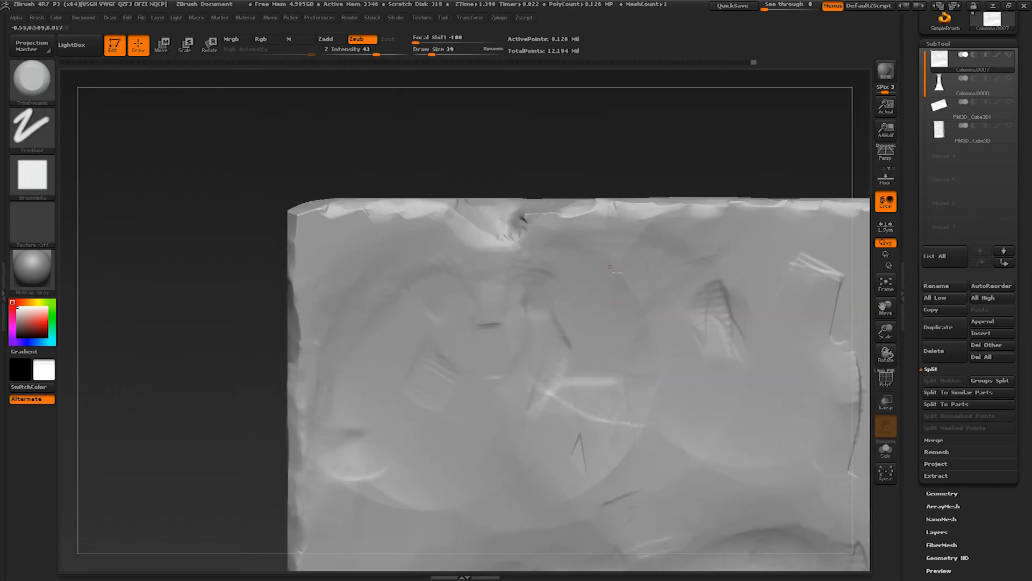
pyautogui.keyDown('shift'); pyautogui.moveTo(584, 481); pyautogui.dragTo(573, 457); pyautogui.keyUp('shift')
pyautogui.moveTo(712, 269); pyautogui.dragTo(733, 289)
pyautogui.keyDown('alt'); pyautogui.moveTo(732, 288); pyautogui.dragTo(535, 280, button='right'); pyautogui.keyUp('alt')
pyautogui.keyDown('shift'); pyautogui.moveTo(535, 281); pyautogui.dragTo(513, 301); pyautogui.keyUp('shift')
pyautogui.moveTo(659, 328); pyautogui.dragTo(655, 400)
pyautogui.moveTo(655, 400)
pyautogui.keyDown('alt'); pyautogui.mouseDown(button='right')
pyautogui.moveTo(721, 211)
pyautogui.moveTo(710, 156)
pyautogui.mouseUp(button='right'); pyautogui.keyUp('alt')
# Step: Enlarge the TrimDynamic brush and flatten a broad patch in the middle of the opposite face
pyautogui.press(']')
pyautogui.press(']')
pyautogui.press(']')
pyautogui.press(']')
pyautogui.press(']')
pyautogui.press(']')
pyautogui.press(']')
pyautogui.press(']')
pyautogui.moveTo(507, 328)
pyautogui.mouseDown()
pyautogui.moveTo(461, 314)
pyautogui.moveTo(471, 288)
pyautogui.mouseUp()
# Step: Reduce the draw size to 24 and trim the remaining small marks on the slab
pyautogui.moveTo(549, 305)
pyautogui.mouseDown(button='right')
pyautogui.moveTo(568, 322)
pyautogui.moveTo(539, 297)
pyautogui.moveTo(652, 362)
pyautogui.moveTo(664, 317)
pyautogui.mouseUp(button='right')
pyautogui.press('[')
pyautogui.press('[')
pyautogui.press('[')
pyautogui.press('[')
pyautogui.press('[')
pyautogui.press('[')
pyautogui.press('[')
pyautogui.press('[')
pyautogui.press('[')
pyautogui.moveTo(701, 357); pyautogui.dragTo(723, 375)
pyautogui.moveTo(723, 375)
pyautogui.mouseDown(button='right')
pyautogui.moveTo(678, 345)
pyautogui.moveTo(573, 371)
pyautogui.mouseUp(button='right')
pyautogui.moveTo(574, 370); pyautogui.dragTo(576, 370)
pyautogui.moveTo(576, 369)
pyautogui.mouseDown(button='right')
pyautogui.moveTo(613, 304)
pyautogui.moveTo(648, 325)
pyautogui.moveTo(557, 271)
pyautogui.moveTo(556, 327)
pyautogui.moveTo(570, 323)
pyautogui.mouseUp(button='right')
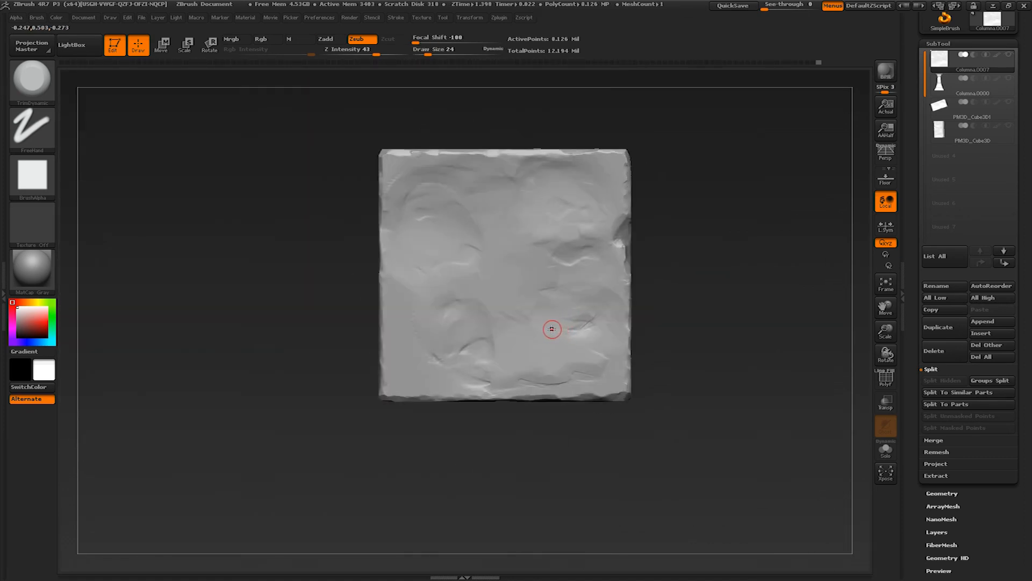
# Step: Switch to the Layer brush with the Spray stroke and set its draw size to 131
pyautogui.press('b')
pyautogui.press('l')
pyautogui.press('y')
pyautogui.keyDown('ctrl'); pyautogui.moveTo(527, 320); pyautogui.dragTo(533, 338, button='right'); pyautogui.keyUp('ctrl')
pyautogui.press('s')
pyautogui.moveTo(532, 338)
pyautogui.mouseDown()
pyautogui.moveTo(567, 324)
pyautogui.moveTo(517, 326)
pyautogui.mouseUp()
pyautogui.press('s')
pyautogui.press('s')
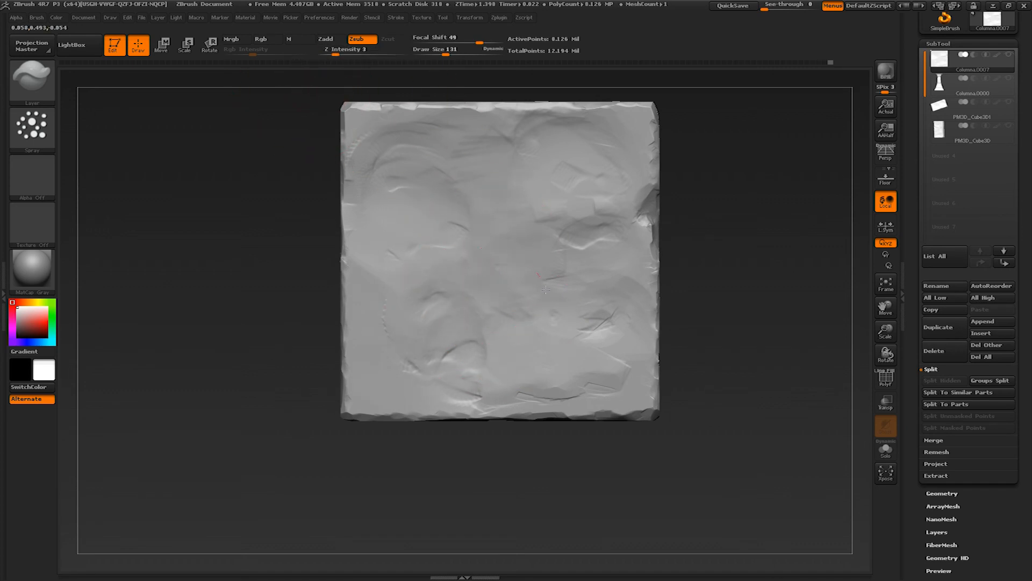
# Step: Adjust the Layer brush's intensity and spray fine surface grain over the slab's broad face
pyautogui.moveTo(338, 53); pyautogui.dragTo(341, 53)
pyautogui.moveTo(481, 239); pyautogui.dragTo(568, 254)
pyautogui.keyDown('shift'); pyautogui.moveTo(391, 269); pyautogui.dragTo(398, 307); pyautogui.keyUp('shift')
pyautogui.press('s')
pyautogui.moveTo(428, 387); pyautogui.dragTo(451, 399)
pyautogui.moveTo(395, 121); pyautogui.dragTo(357, 139)
pyautogui.moveTo(376, 328); pyautogui.dragTo(414, 382)
pyautogui.moveTo(475, 139); pyautogui.dragTo(529, 150)
pyautogui.keyDown('alt'); pyautogui.moveTo(699, 269); pyautogui.dragTo(676, 285); pyautogui.keyUp('alt')
pyautogui.moveTo(512, 284); pyautogui.dragTo(518, 336)
pyautogui.moveTo(552, 250); pyautogui.dragTo(583, 249)
pyautogui.moveTo(710, 269)
pyautogui.mouseDown()
pyautogui.moveTo(667, 268)
pyautogui.moveTo(699, 323)
pyautogui.mouseUp()
# Step: Lower the brush's Z Intensity and draw size, and spray subtle Layer texture along one of the slab's narrow sides
pyautogui.moveTo(617, 172); pyautogui.dragTo(618, 215)
pyautogui.moveTo(339, 53); pyautogui.dragTo(329, 54)
pyautogui.moveTo(699, 322)
pyautogui.keyDown('alt'); pyautogui.mouseDown()
pyautogui.moveTo(698, 258)
pyautogui.moveTo(699, 333)
pyautogui.mouseUp(); pyautogui.keyUp('alt')
pyautogui.moveTo(427, 54); pyautogui.dragTo(424, 54)
pyautogui.moveTo(699, 268); pyautogui.dragTo(764, 268)
pyautogui.moveTo(329, 54); pyautogui.dragTo(332, 54)
pyautogui.moveTo(322, 269)
pyautogui.keyDown('alt'); pyautogui.mouseDown()
pyautogui.moveTo(323, 344)
pyautogui.moveTo(323, 279)
pyautogui.mouseUp(); pyautogui.keyUp('alt')
pyautogui.moveTo(215, 269); pyautogui.dragTo(279, 258)
pyautogui.moveTo(699, 323); pyautogui.dragTo(666, 301)
pyautogui.moveTo(699, 269)
pyautogui.mouseDown()
pyautogui.moveTo(763, 269)
pyautogui.moveTo(753, 377)
pyautogui.mouseUp()
pyautogui.moveTo(423, 54); pyautogui.dragTo(433, 54)
pyautogui.moveTo(517, 412); pyautogui.dragTo(597, 416)
pyautogui.moveTo(698, 409)
pyautogui.mouseDown()
pyautogui.moveTo(566, 410)
pyautogui.moveTo(753, 388)
pyautogui.mouseUp()
pyautogui.moveTo(766, 401); pyautogui.dragTo(536, 380)
pyautogui.moveTo(646, 392); pyautogui.dragTo(741, 392)
# Step: Spray Layer texture along the slab's remaining narrow sides at draw size 42, and raise the draw size to 72
pyautogui.moveTo(427, 55); pyautogui.dragTo(433, 54)
pyautogui.moveTo(645, 269); pyautogui.dragTo(646, 312)
pyautogui.moveTo(645, 301)
pyautogui.keyDown('alt'); pyautogui.mouseDown()
pyautogui.moveTo(530, 291)
pyautogui.moveTo(673, 293)
pyautogui.mouseUp(); pyautogui.keyUp('alt')
pyautogui.keyDown('shift'); pyautogui.moveTo(693, 371); pyautogui.dragTo(719, 371); pyautogui.keyUp('shift')
pyautogui.keyDown('alt'); pyautogui.moveTo(645, 290); pyautogui.dragTo(583, 285); pyautogui.keyUp('alt')
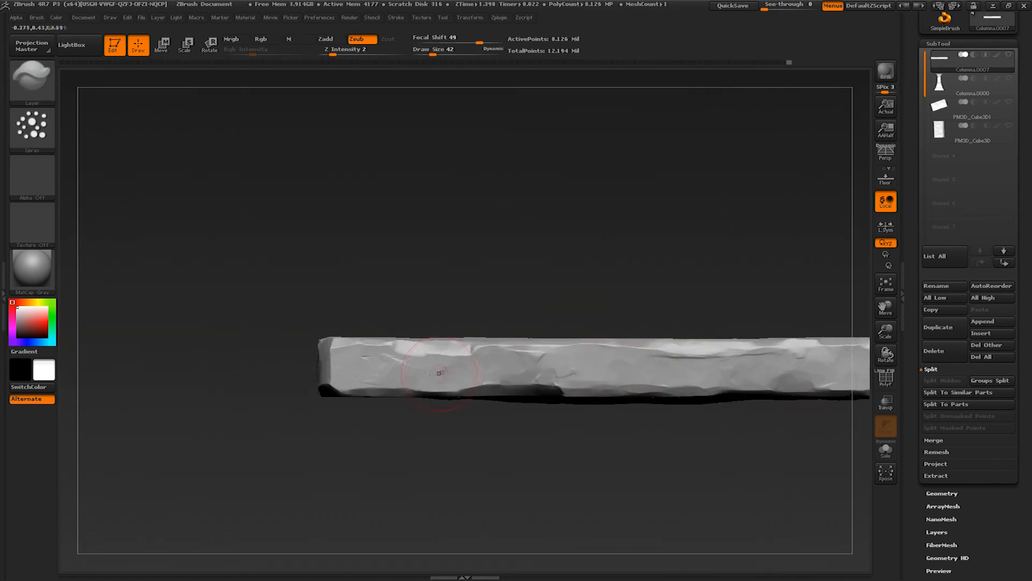
pyautogui.moveTo(484, 279); pyautogui.dragTo(656, 282)
pyautogui.keyDown('alt'); pyautogui.moveTo(656, 295); pyautogui.dragTo(690, 274); pyautogui.keyUp('alt')
pyautogui.moveTo(484, 430)
pyautogui.keyDown('alt'); pyautogui.mouseDown()
pyautogui.moveTo(484, 495)
pyautogui.moveTo(517, 457)
pyautogui.moveTo(617, 443)
pyautogui.mouseUp(); pyautogui.keyUp('alt')
pyautogui.moveTo(430, 441)
pyautogui.mouseDown()
pyautogui.moveTo(607, 439)
pyautogui.moveTo(615, 408)
pyautogui.mouseUp()
pyautogui.moveTo(645, 430); pyautogui.dragTo(639, 323)
pyautogui.moveTo(639, 215); pyautogui.dragTo(608, 325)
pyautogui.moveTo(433, 54); pyautogui.dragTo(438, 54)
# Step: Show all the subtools, hide the plain column mesh, and view the two bricks and the slab together at an angle
pyautogui.moveTo(677, 349)
pyautogui.keyDown('alt'); pyautogui.mouseDown()
pyautogui.moveTo(543, 348)
pyautogui.moveTo(715, 353)
pyautogui.moveTo(511, 360)
pyautogui.moveTo(688, 349)
pyautogui.mouseUp(); pyautogui.keyUp('alt')
pyautogui.keyDown('alt'); pyautogui.moveTo(667, 333); pyautogui.dragTo(666, 297); pyautogui.keyUp('alt')
pyautogui.click(1009, 57)
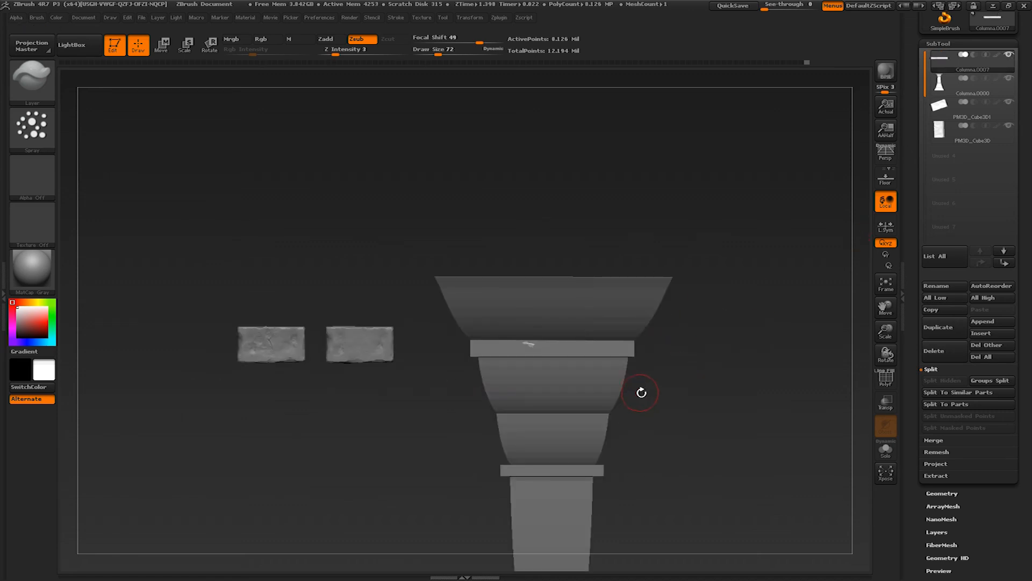
pyautogui.moveTo(697, 351); pyautogui.dragTo(627, 426)
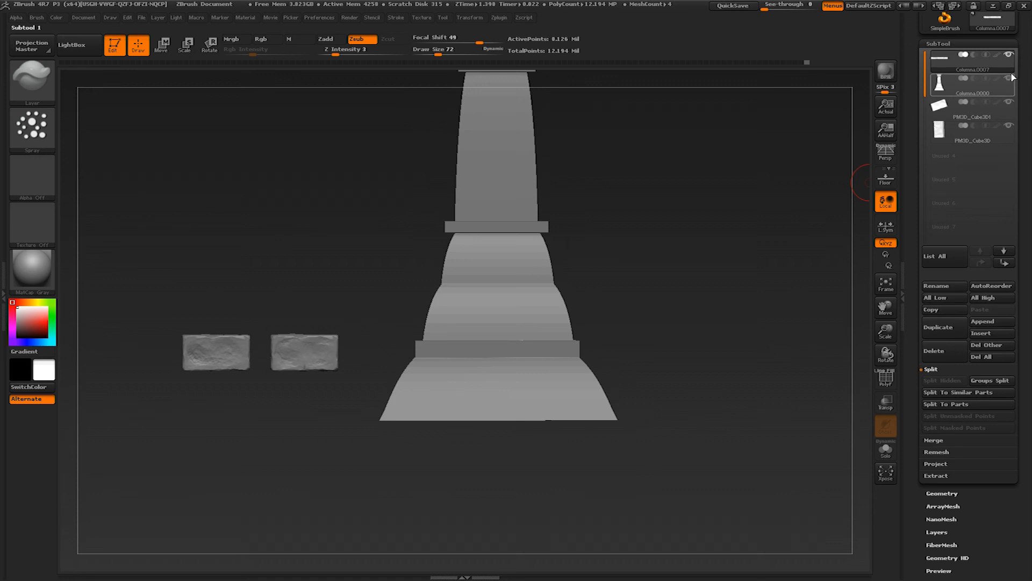
pyautogui.click(996, 90)
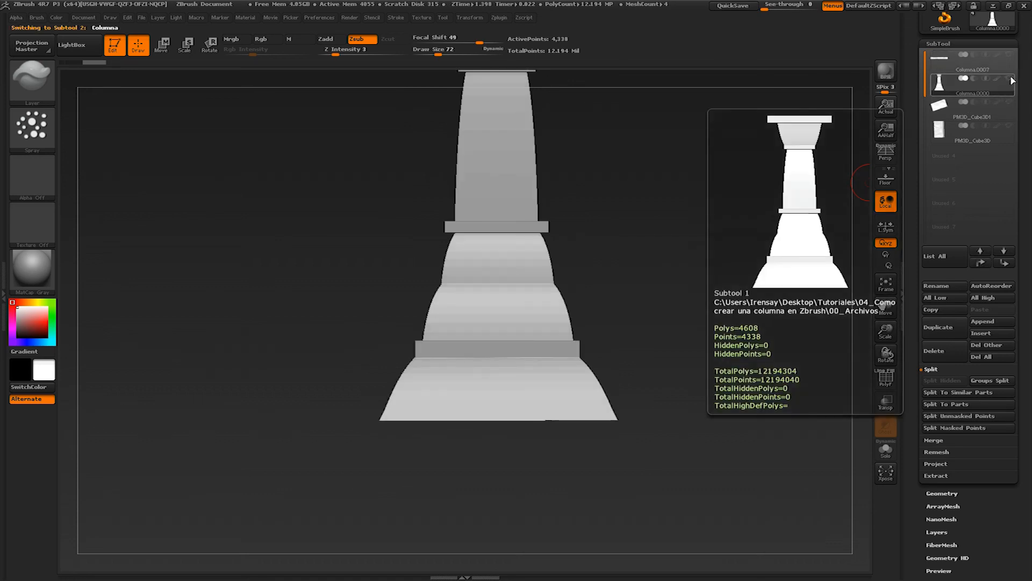
pyautogui.click(1009, 79)
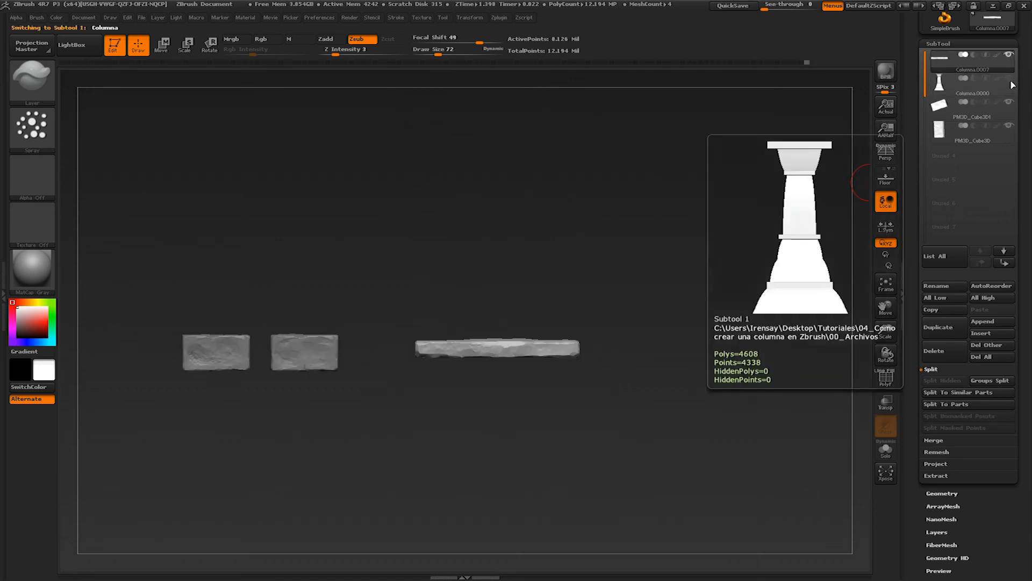
pyautogui.moveTo(618, 353); pyautogui.dragTo(627, 309)
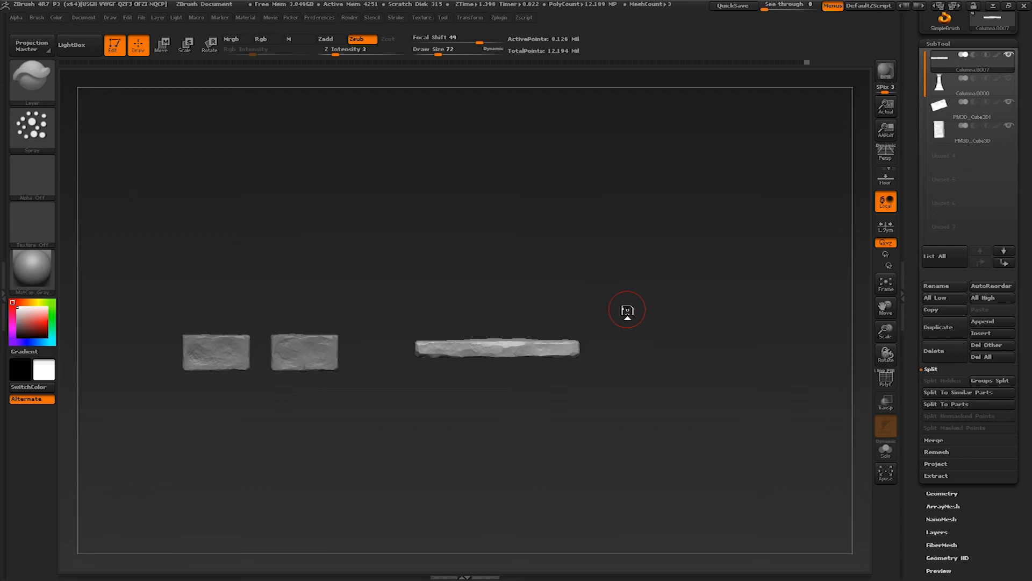
pyautogui.moveTo(652, 317); pyautogui.dragTo(695, 344)
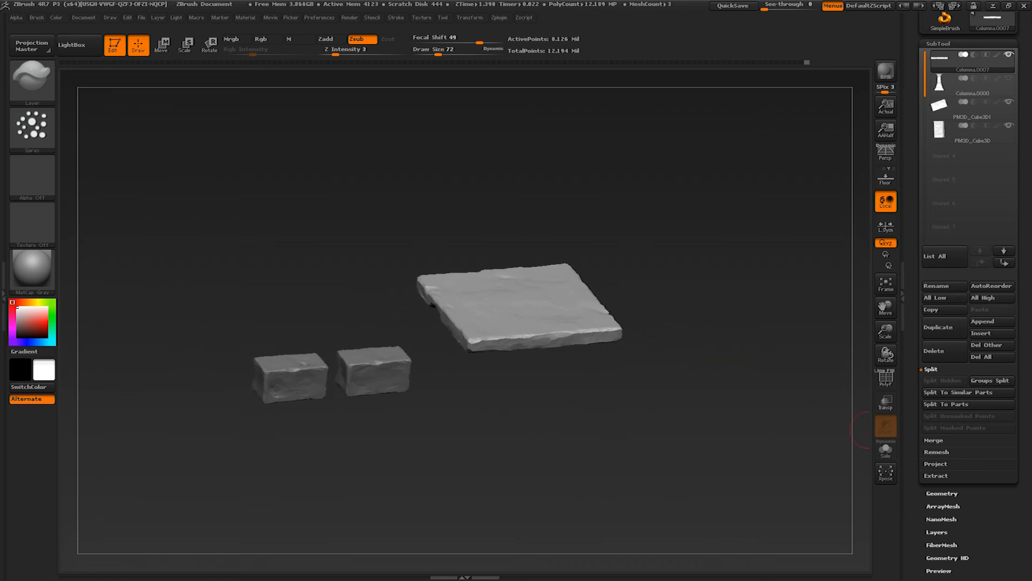